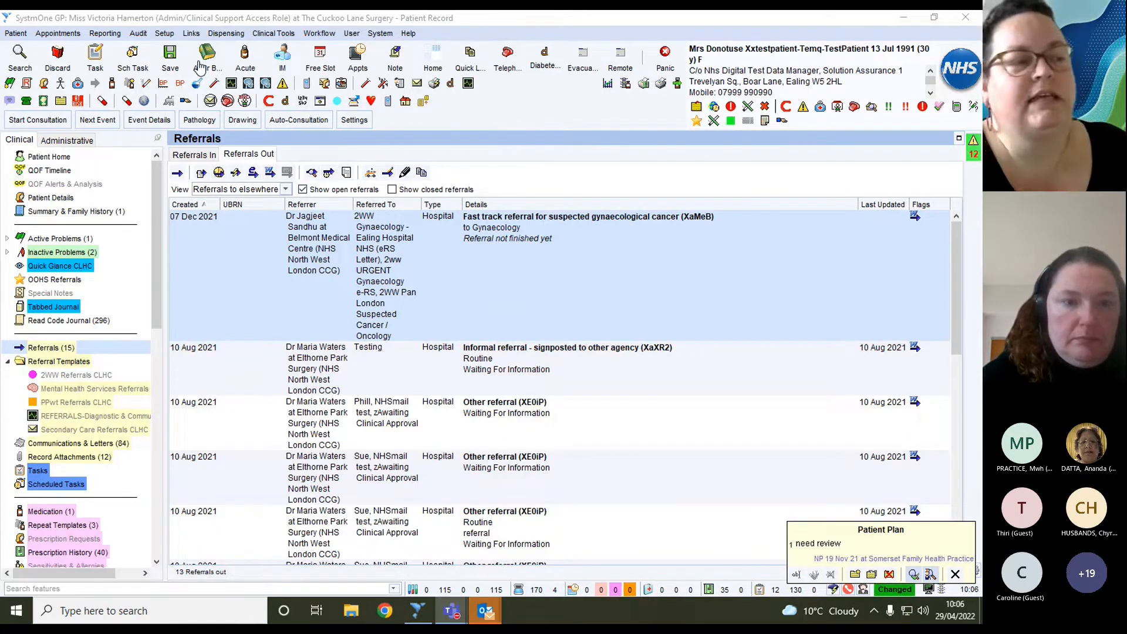
- Start a new outgoing referral and browse the organisation, trust and CCG contacts for a recipient
left_click(177, 174)
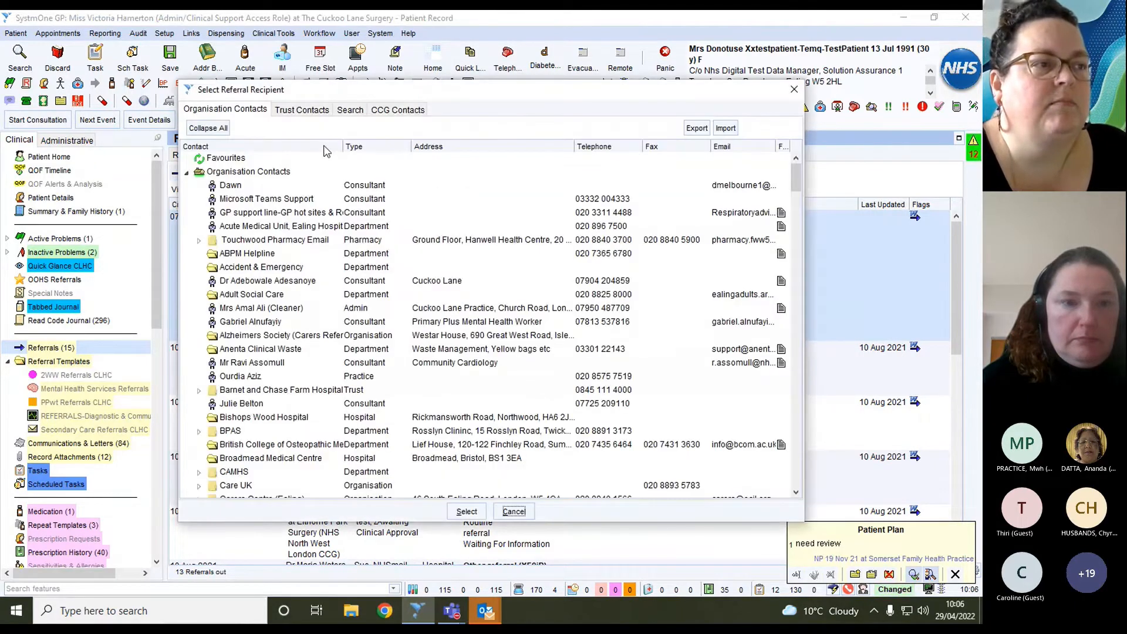
scroll(244, 315, "down", 5)
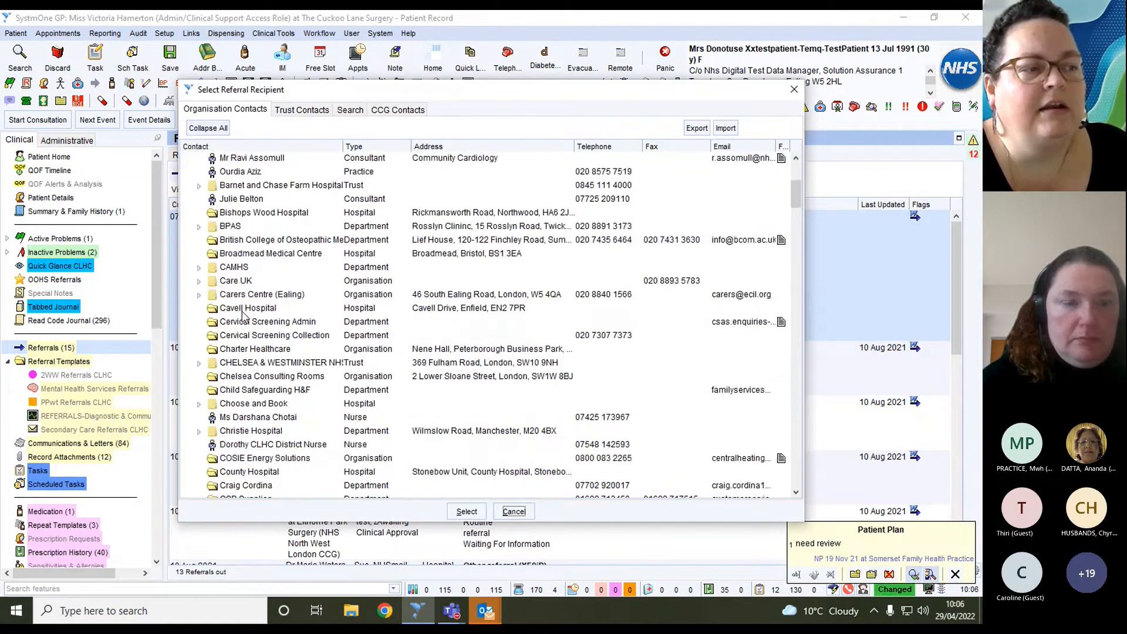
scroll(244, 315, "down", 20)
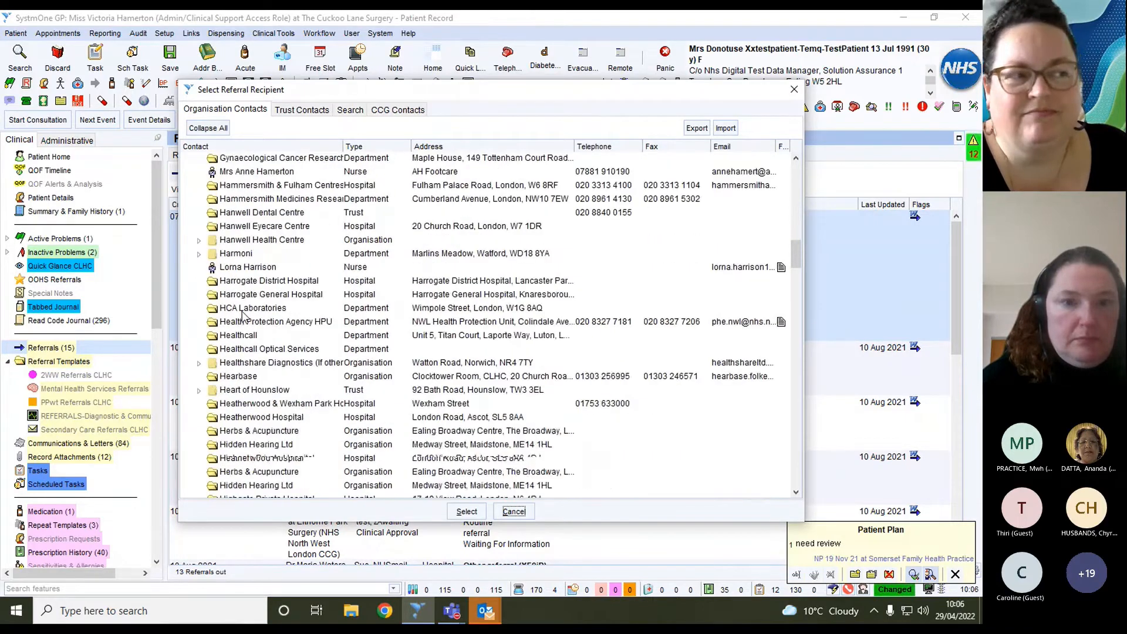
scroll(244, 315, "down", 3)
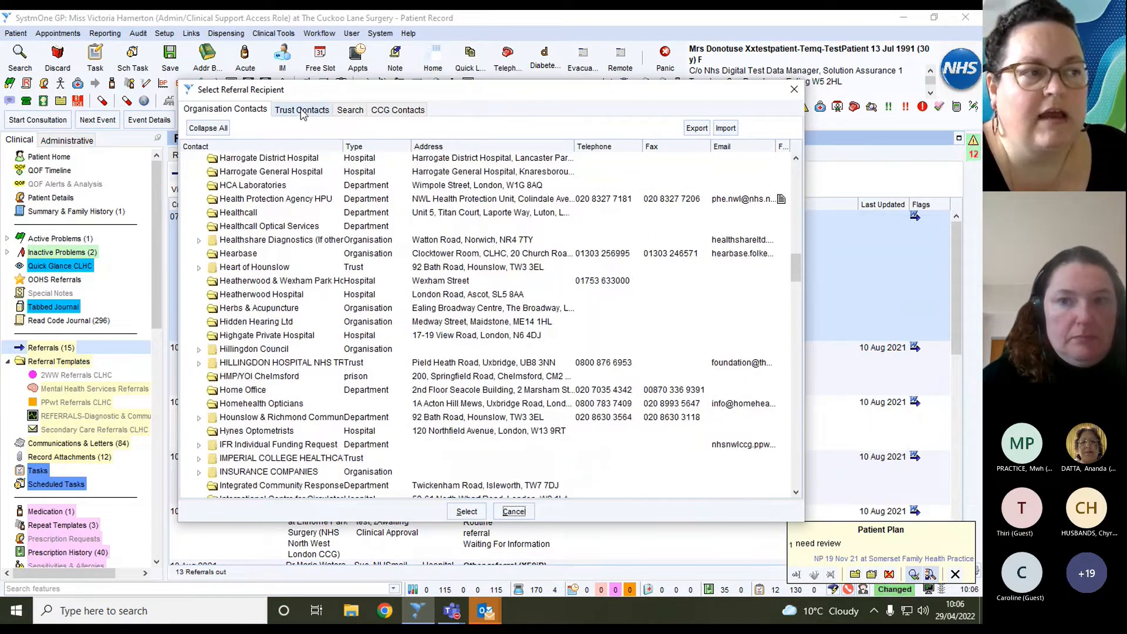
left_click(302, 110)
left_click(399, 111)
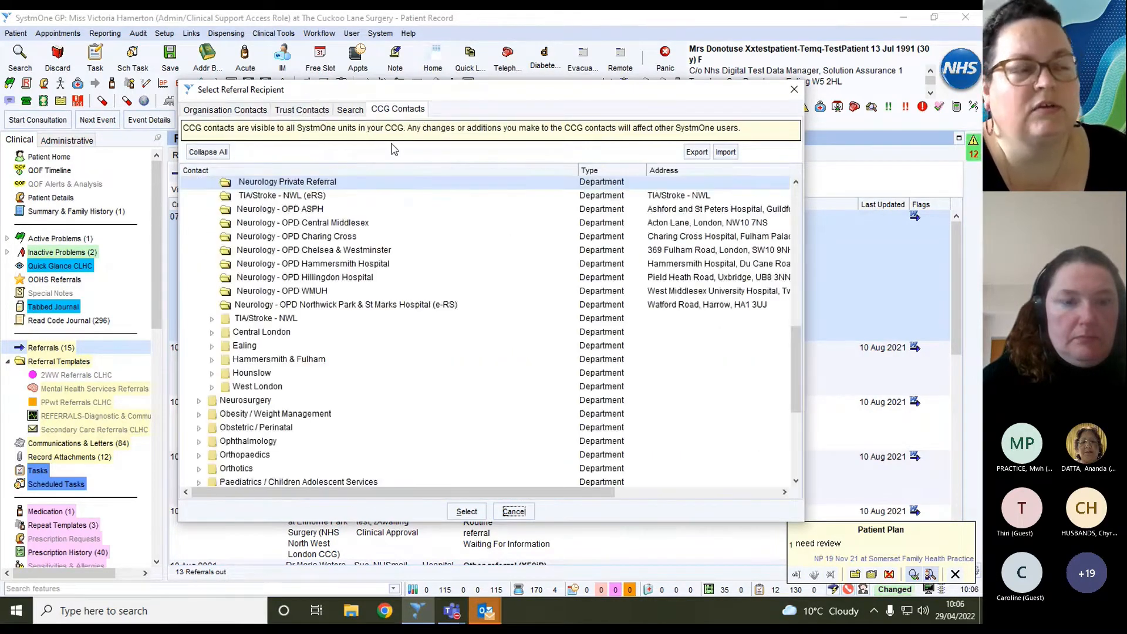
scroll(320, 234, "down", 5)
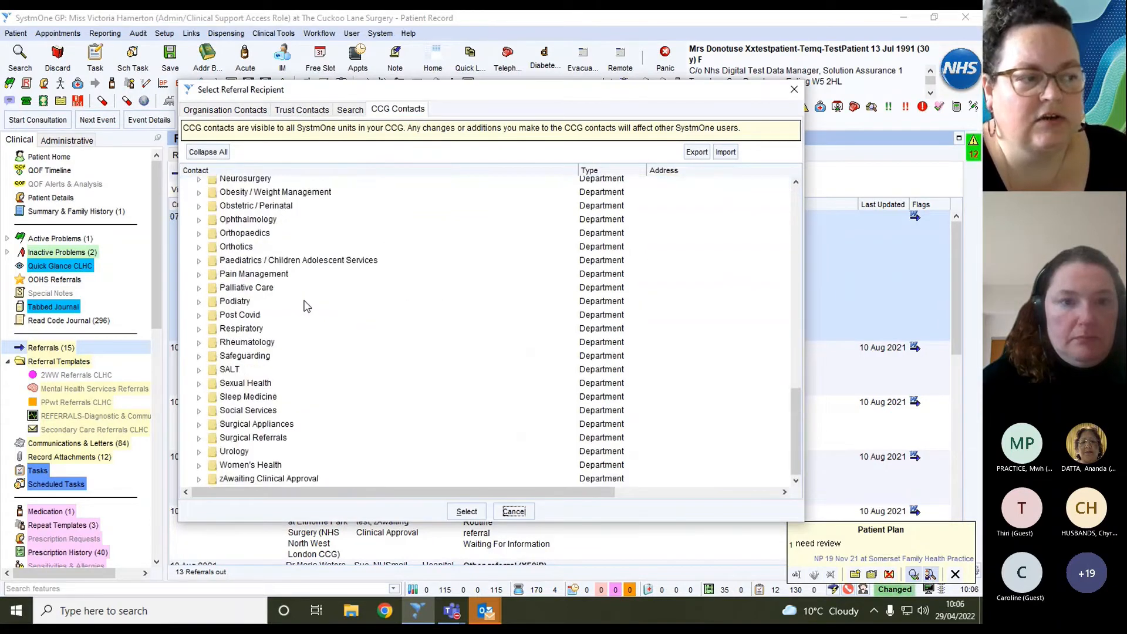
- Search the trust and CCG contacts for "neuro", leaving out the unit contacts
left_click(350, 111)
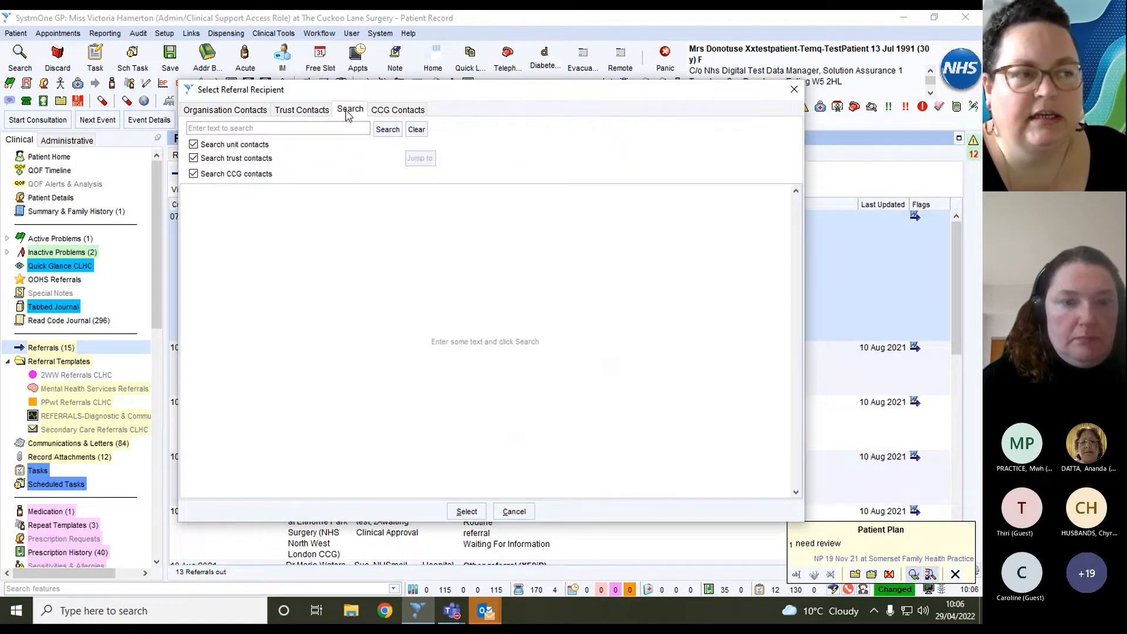
left_click(194, 146)
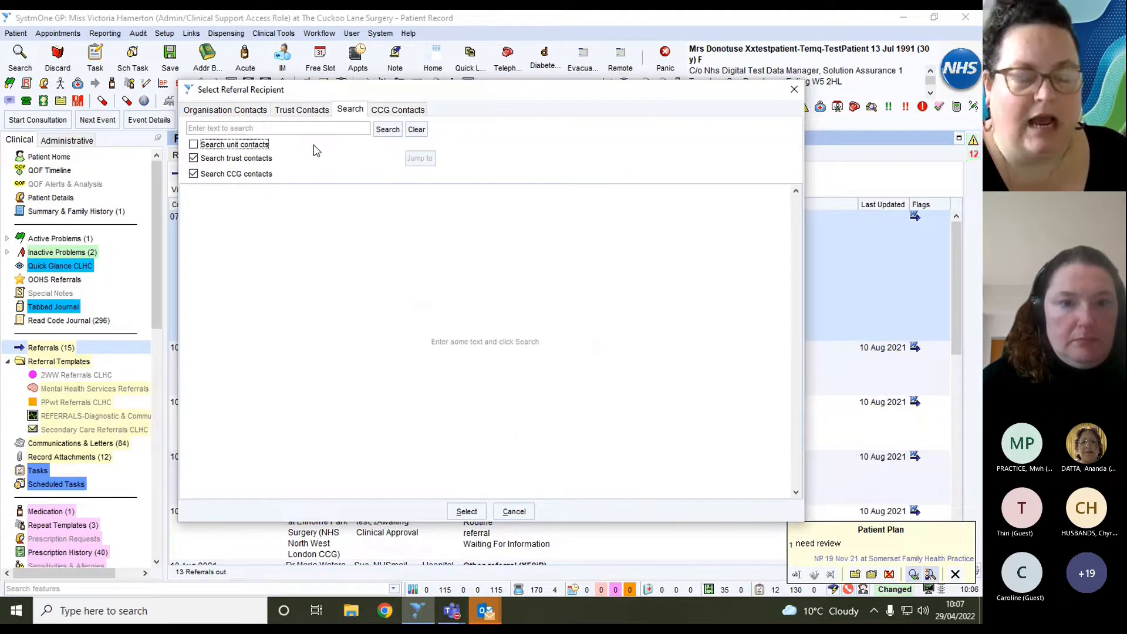
left_click(289, 129)
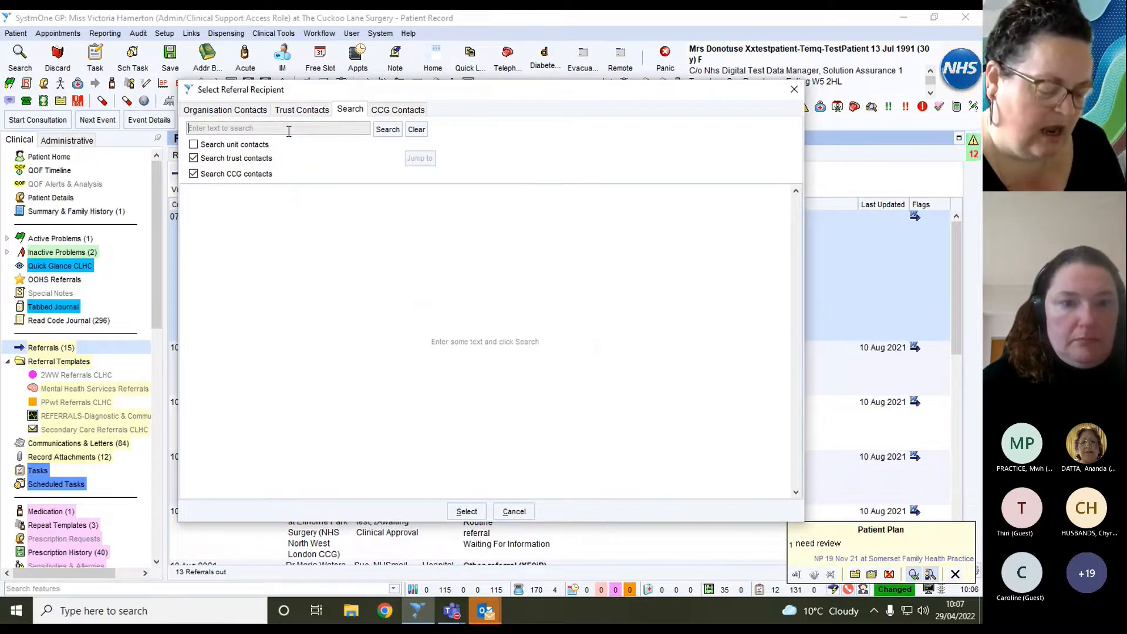
type("neur")
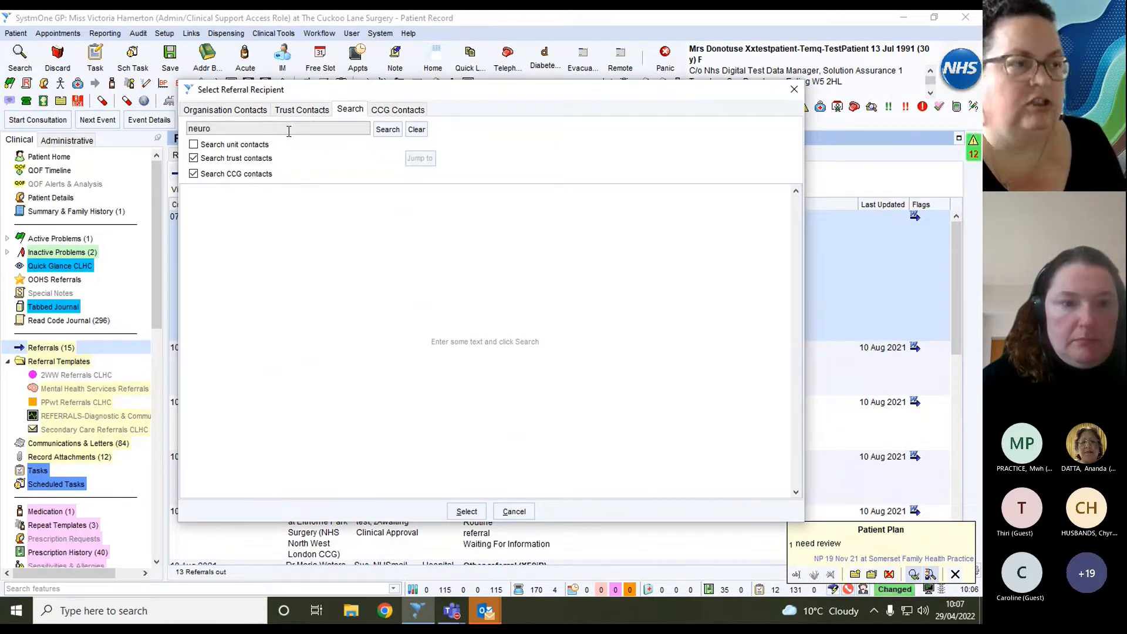
type("o")
key("Return")
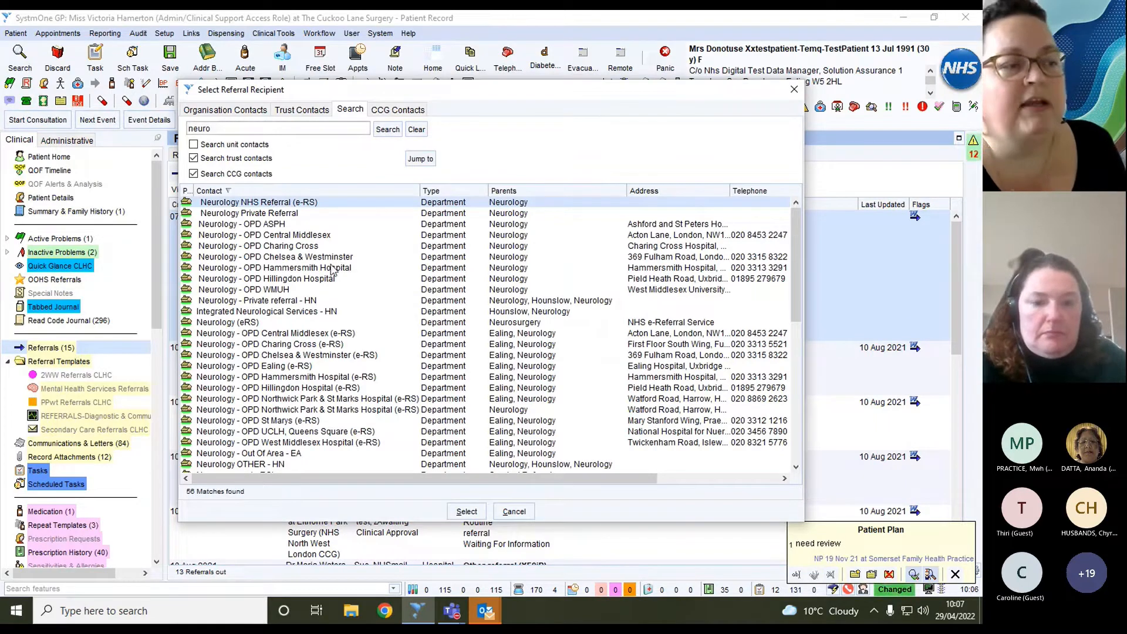
- Choose "Neurology - OPD Chelsea & Westminster (e-RS)" under Ealing as the referral recipient, with Routine priority
left_click(274, 259)
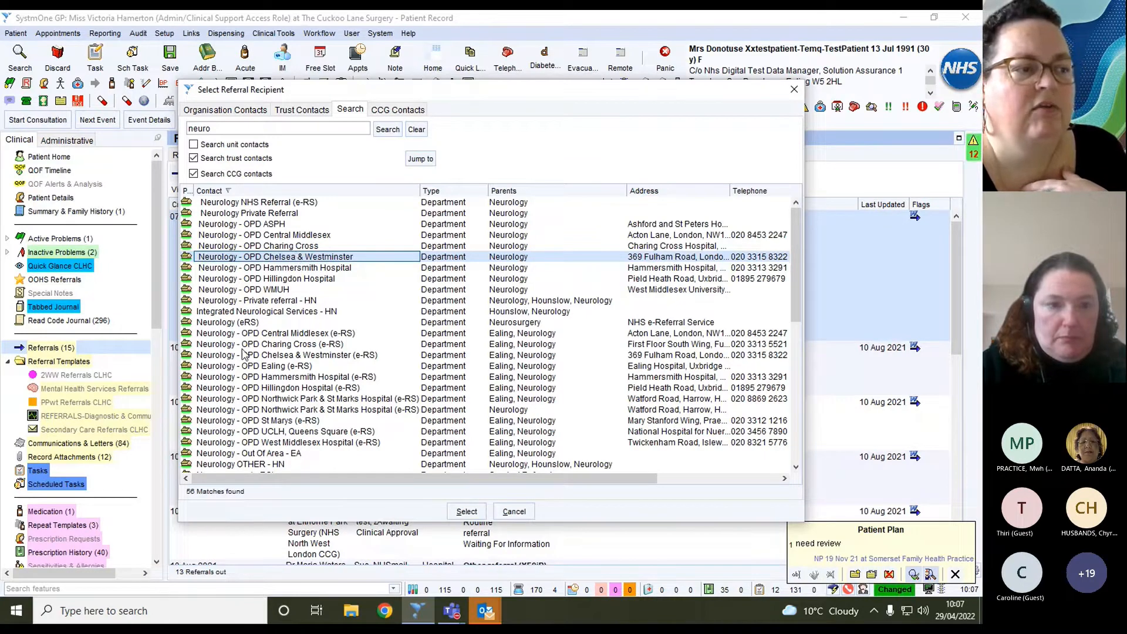
left_click(274, 357)
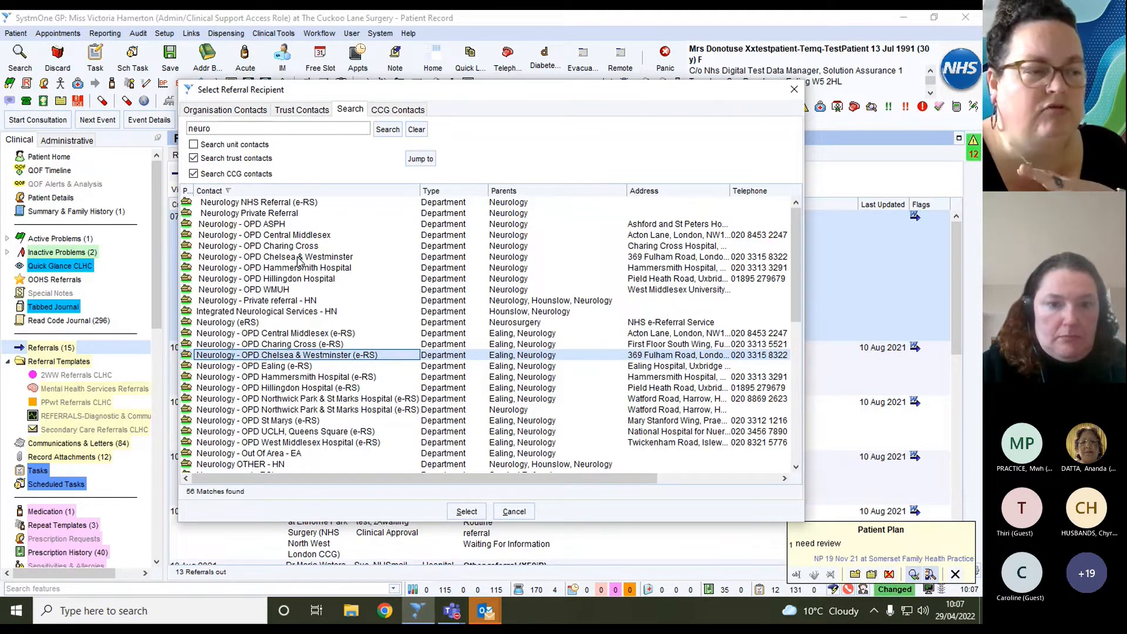
double_click(309, 356)
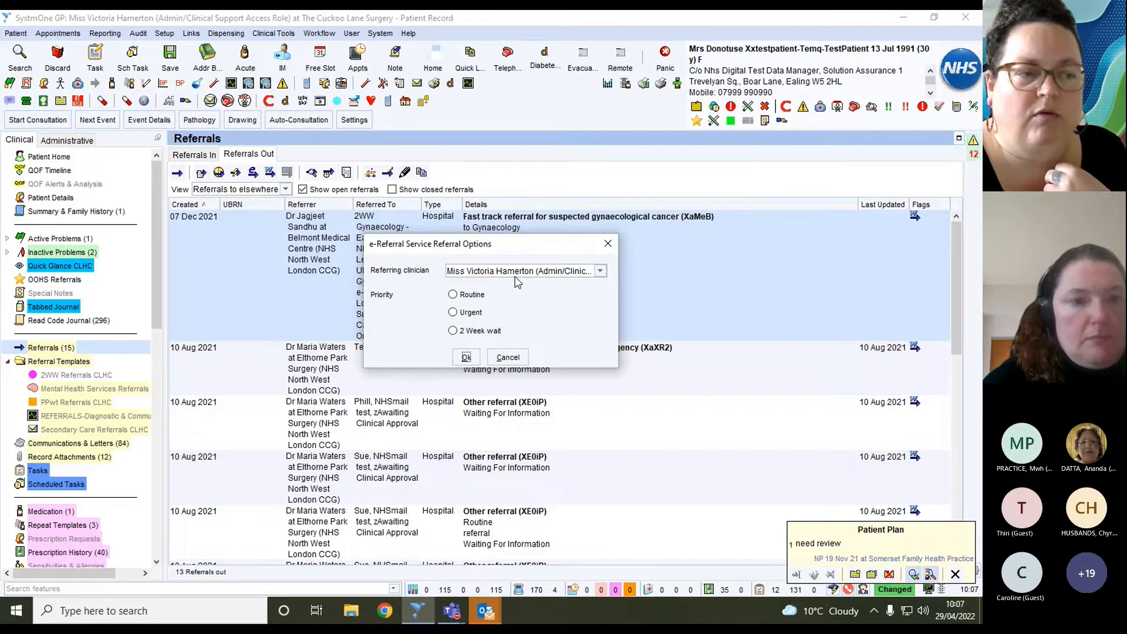
left_click(453, 295)
left_click(466, 358)
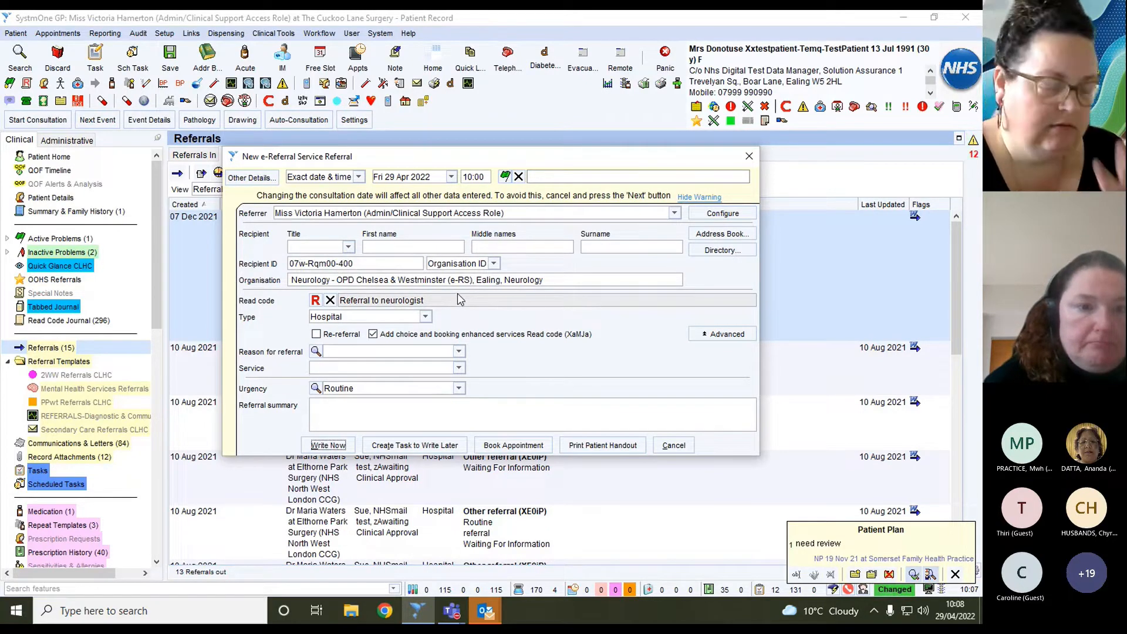
- Shorten the recipient organisation's name to "Neurology - OPD Chelsea & Westminster"
left_click_drag(505, 158, 501, 81)
left_click(447, 202)
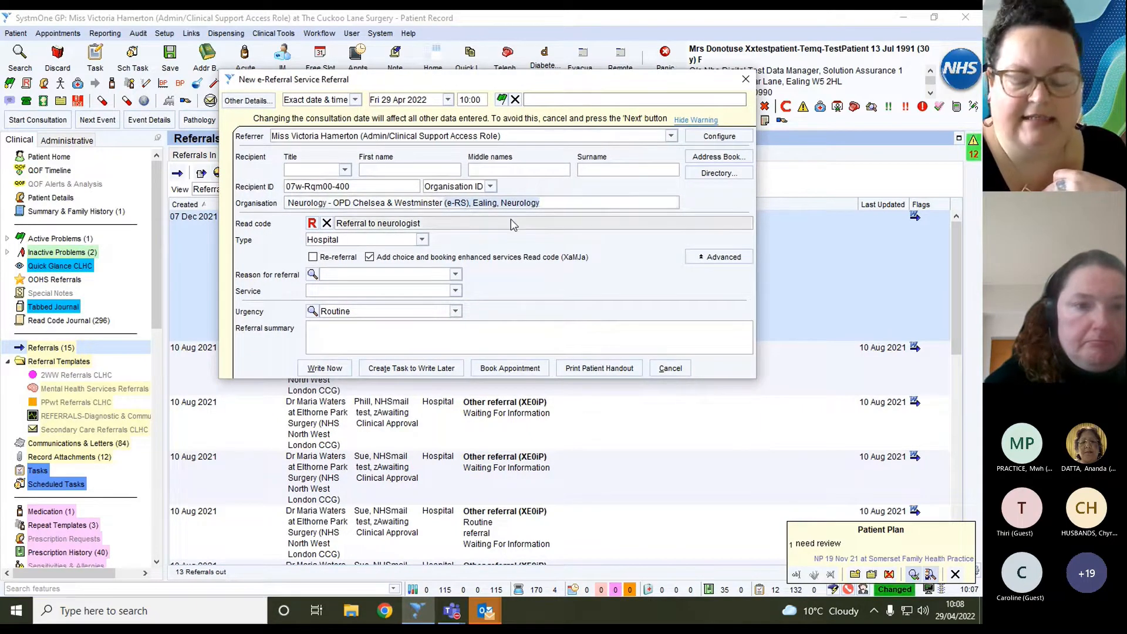
key("BackSpace")
key("BackSpace")
key("BackSpace")
key("BackSpace")
key("BackSpace")
key("BackSpace")
key("BackSpace")
key("BackSpace")
key("BackSpace")
key("BackSpace")
key("BackSpace")
key("BackSpace")
key("BackSpace")
key("BackSpace")
key("BackSpace")
key("BackSpace")
key("BackSpace")
key("BackSpace")
key("BackSpace")
key("BackSpace")
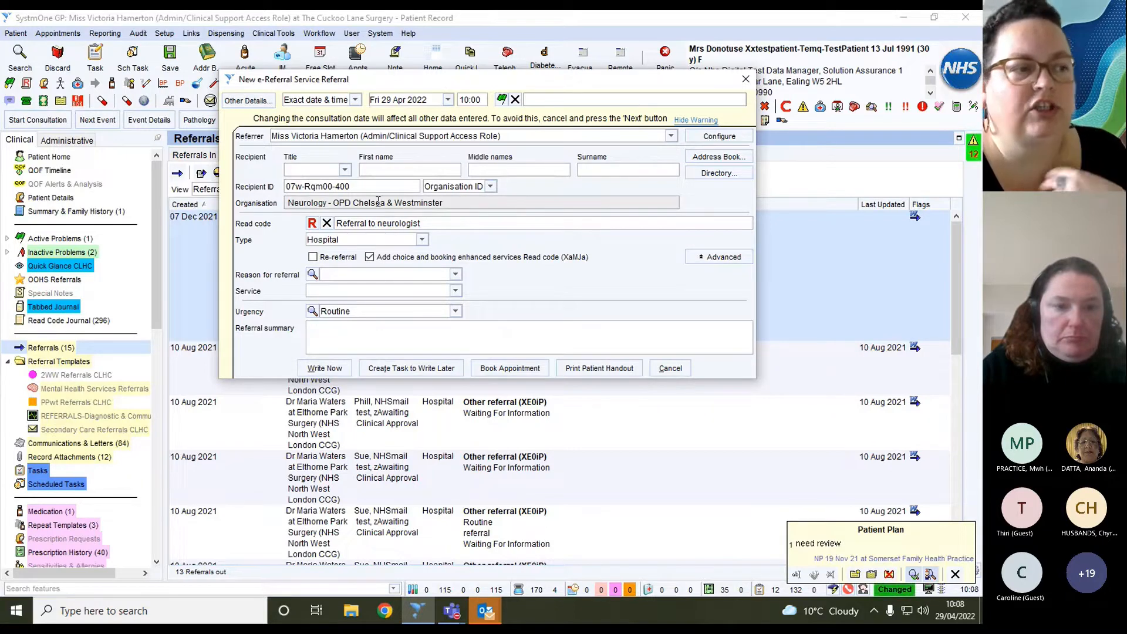
- Begin a migraine clinic prefix in the organisation name and replace "- OPD" after Neurology with a comma
left_click(287, 203)
type("Migraie Cli")
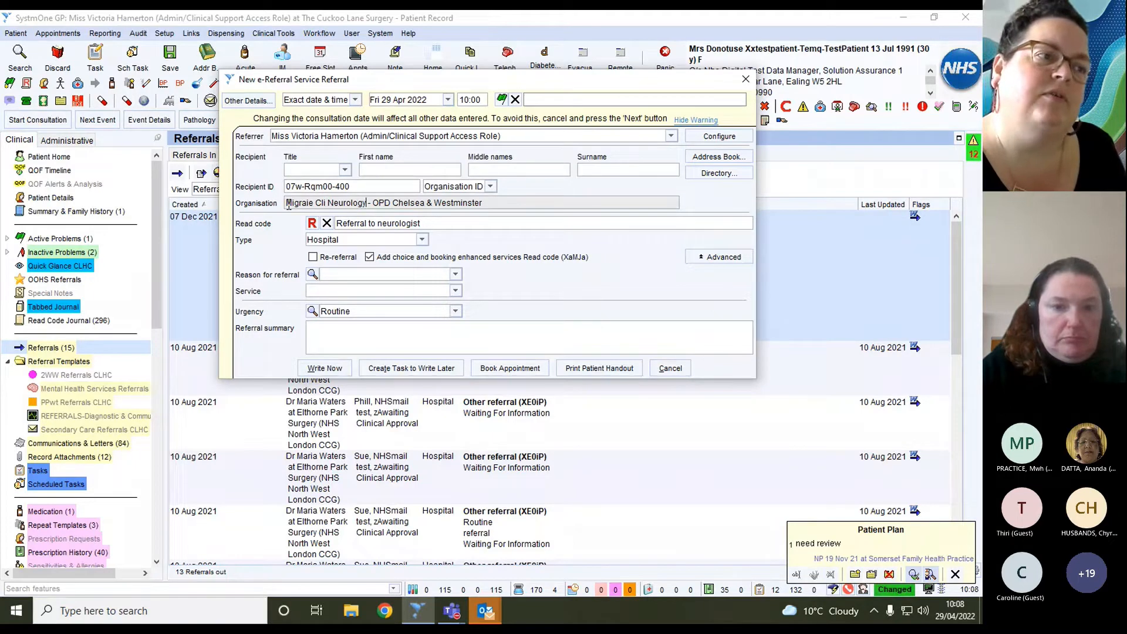
key("Delete")
key("Delete")
key("Delete")
key("Delete")
key("Delete")
key("Delete")
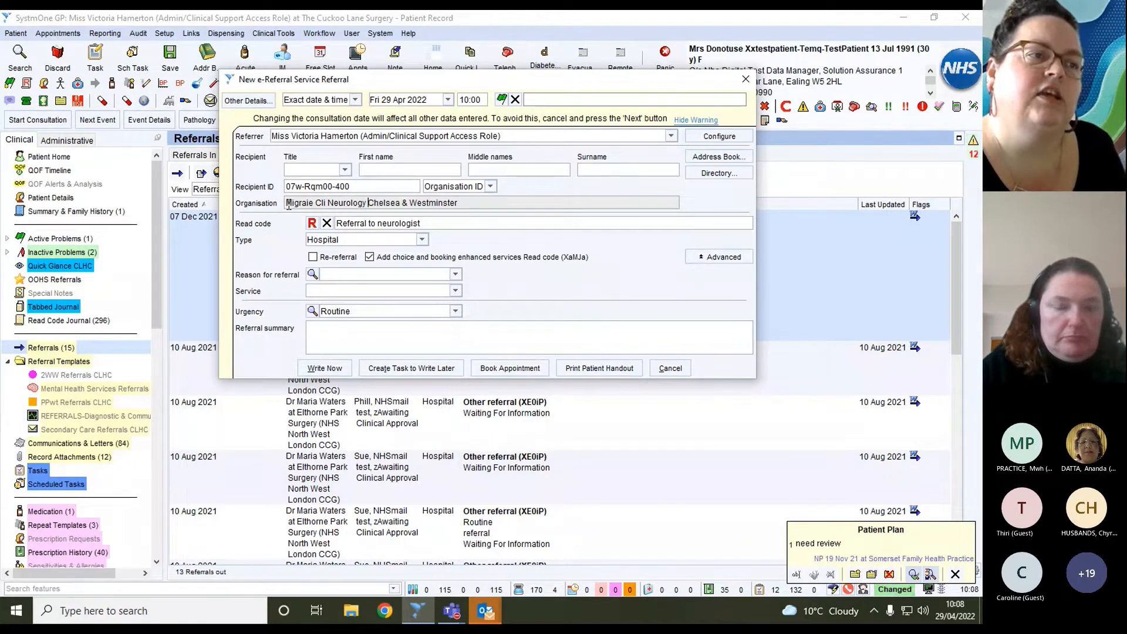
key("BackSpace")
type(",")
- Complete and correct the prefix before Neurology in the organisation name to "Migraine Clinic,"
key("Left")
key("Left")
key("Left")
key("Left")
key("Left")
key("Left")
key("Left")
key("Left")
key("Left")
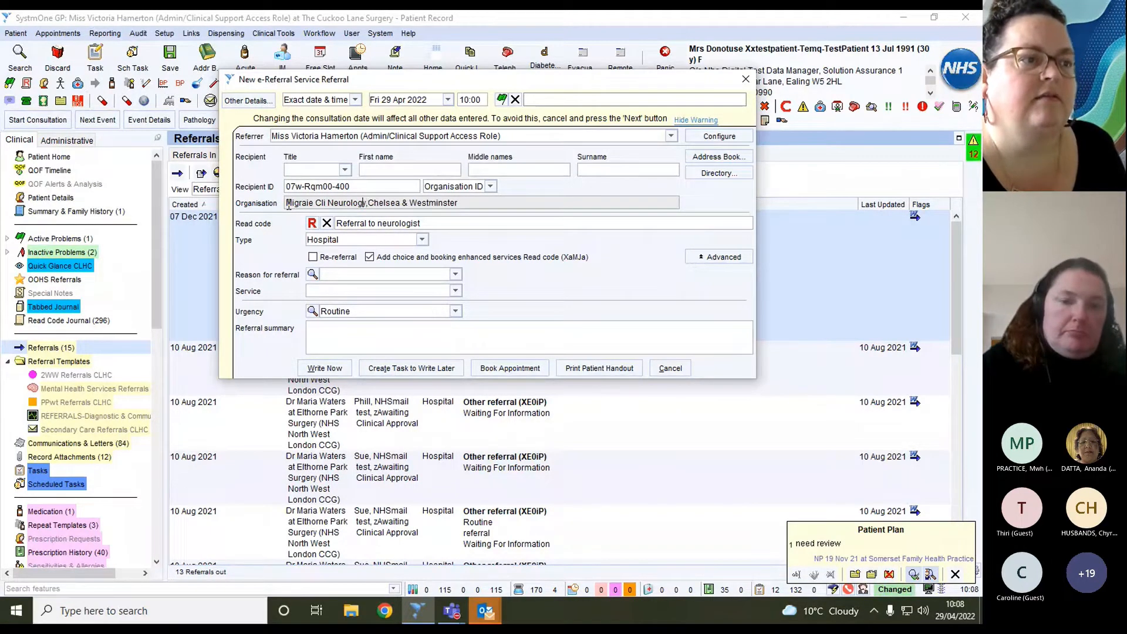
type("nic")
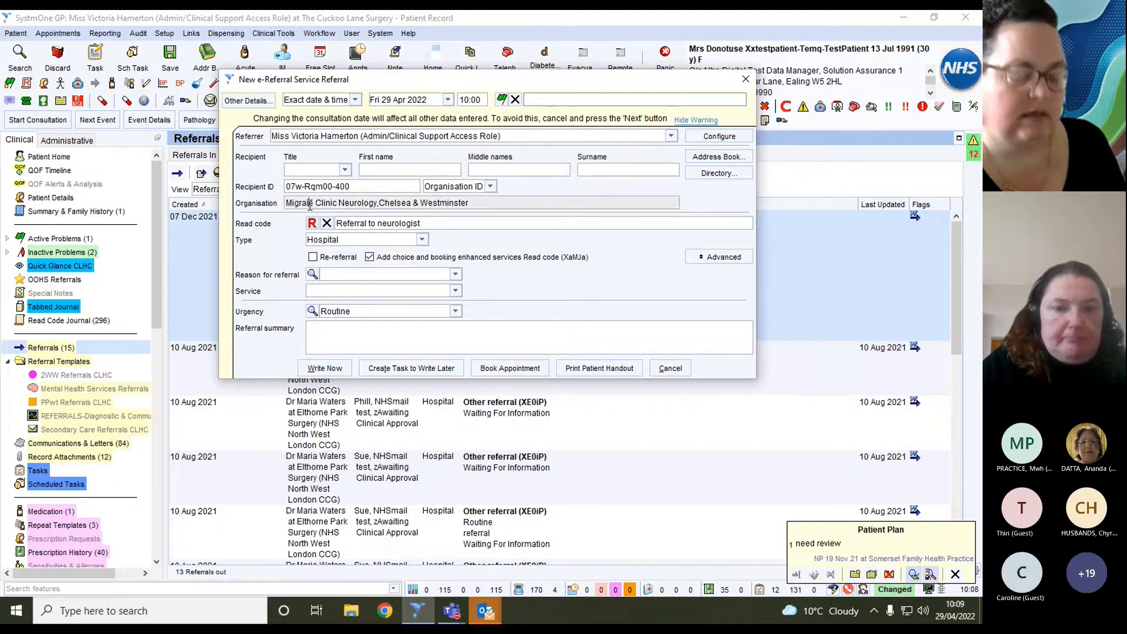
left_click(311, 203)
type("n")
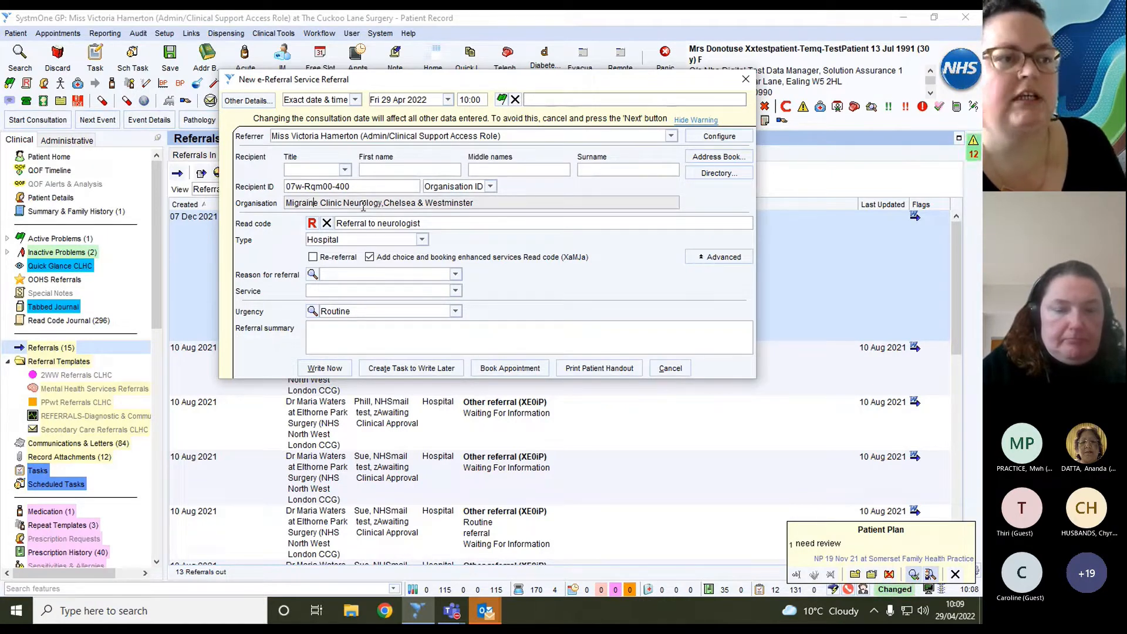
left_click(344, 204)
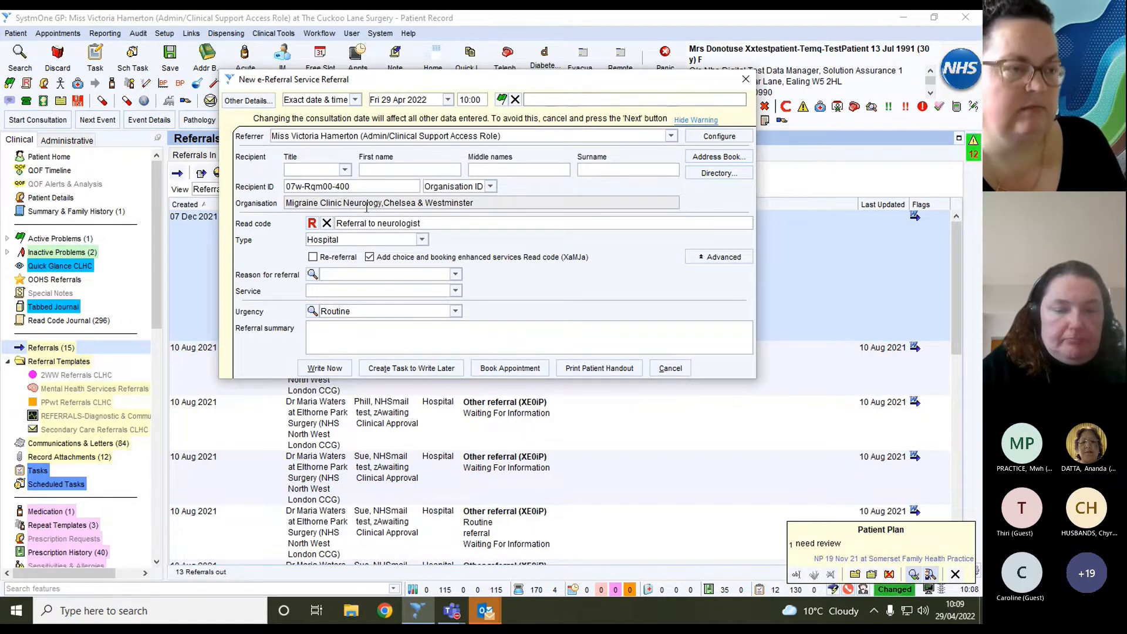
type(",")
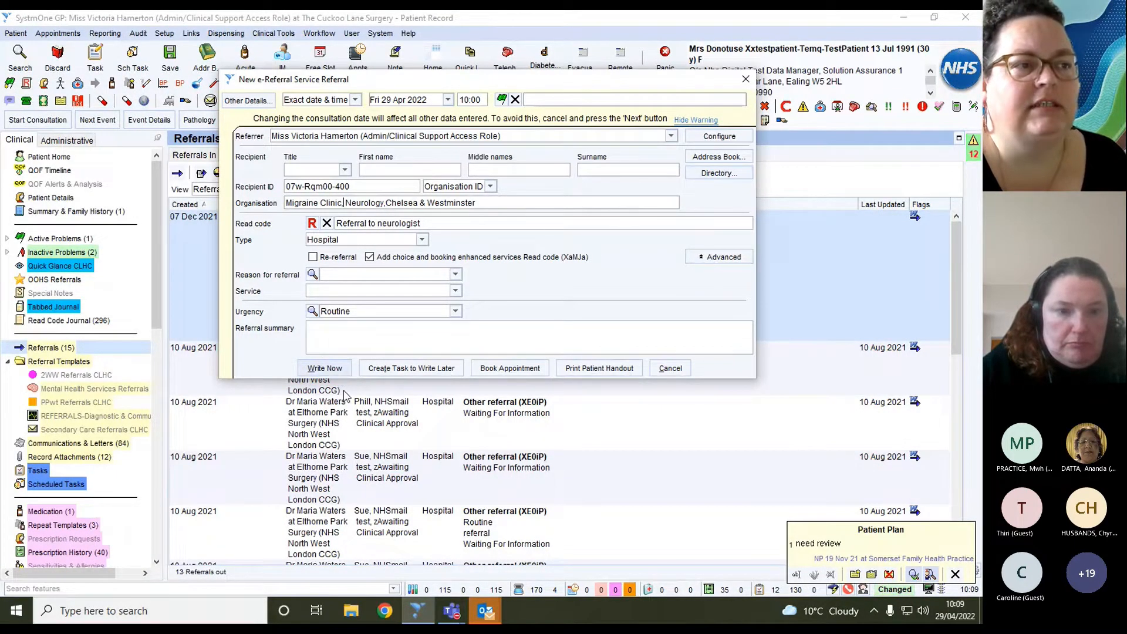
- Start writing the referral immediately and check its repeat medication, current medication and investigation entries for the last 3 months
left_click(327, 368)
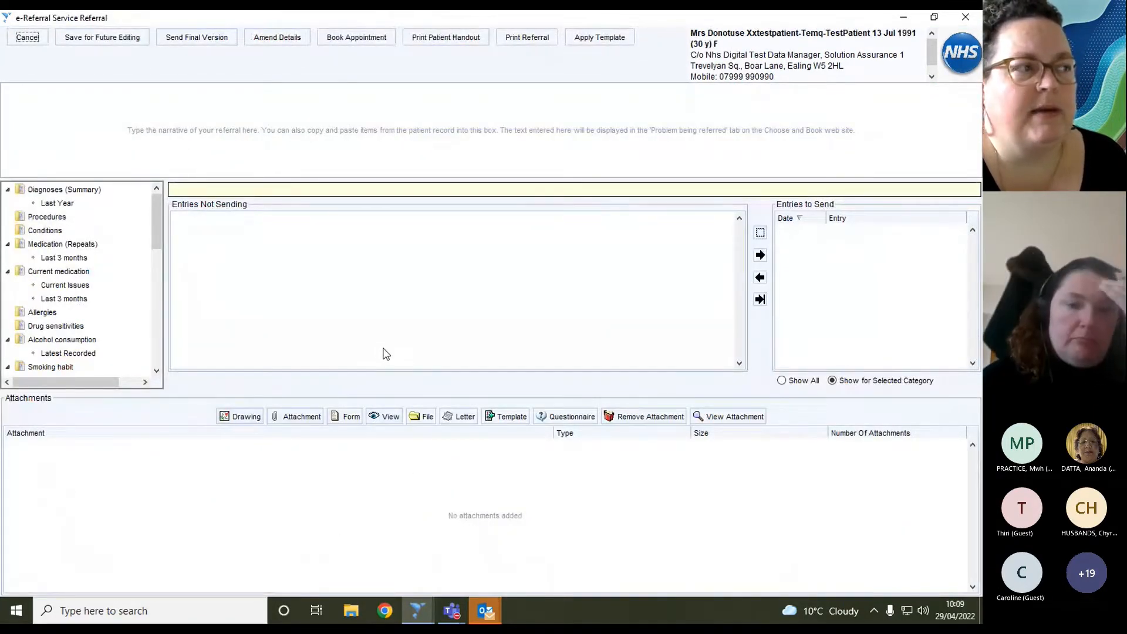
left_click(82, 259)
left_click(67, 285)
left_click(71, 298)
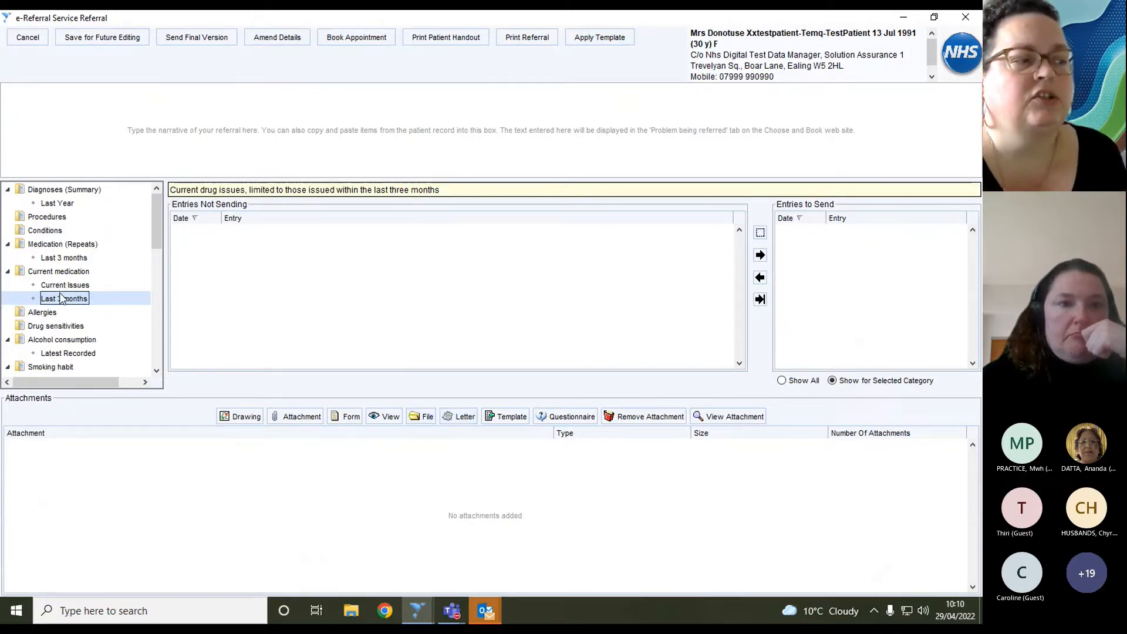
scroll(61, 300, "down", 5)
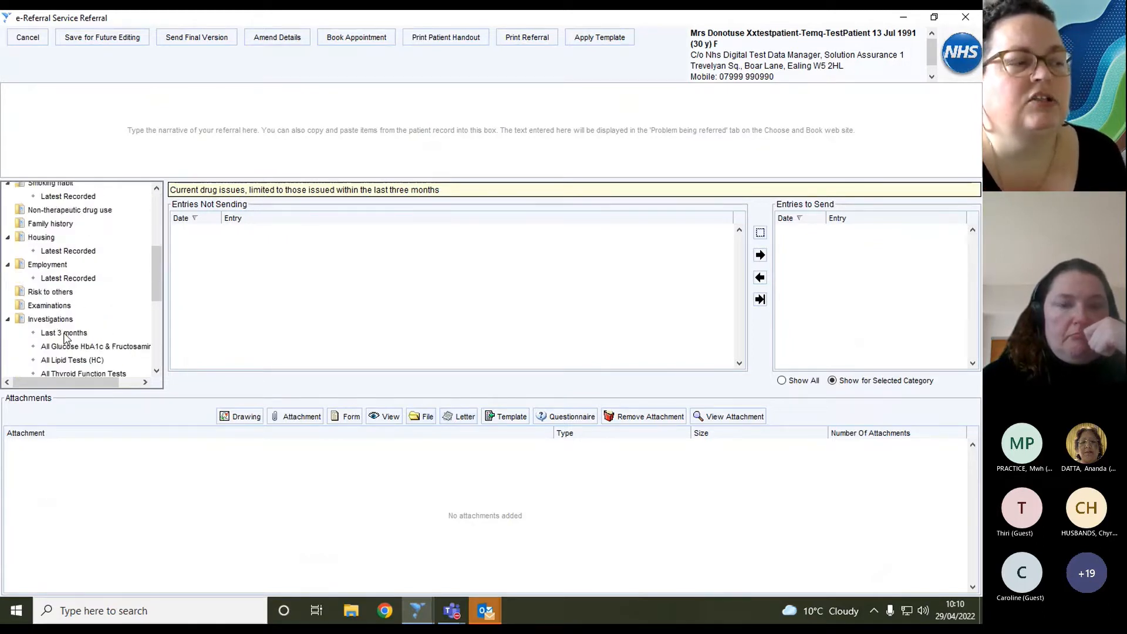
left_click(64, 333)
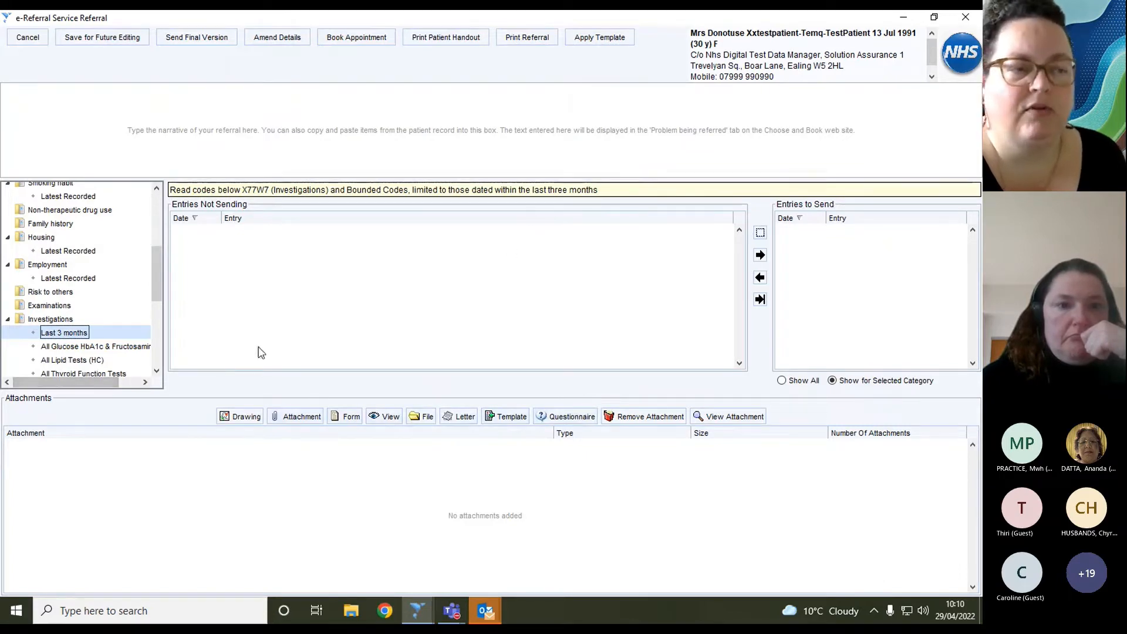
- Enter the referral narrative "Please se in mirkdfjkdfgkdnfkn" followed by line breaks
left_click(52, 110)
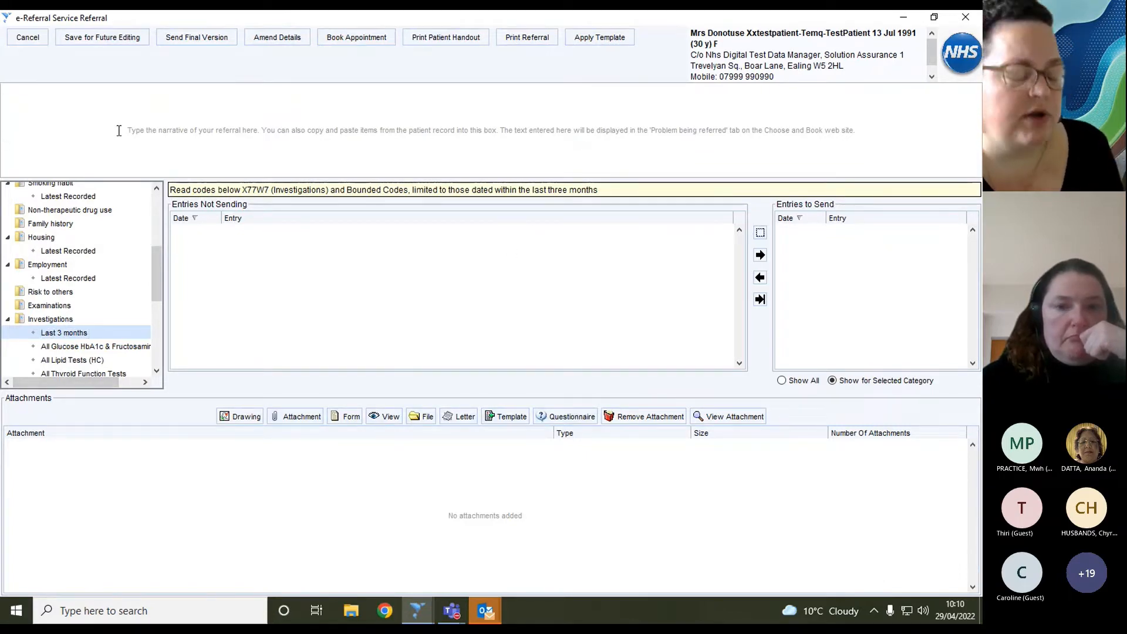
type("Plea")
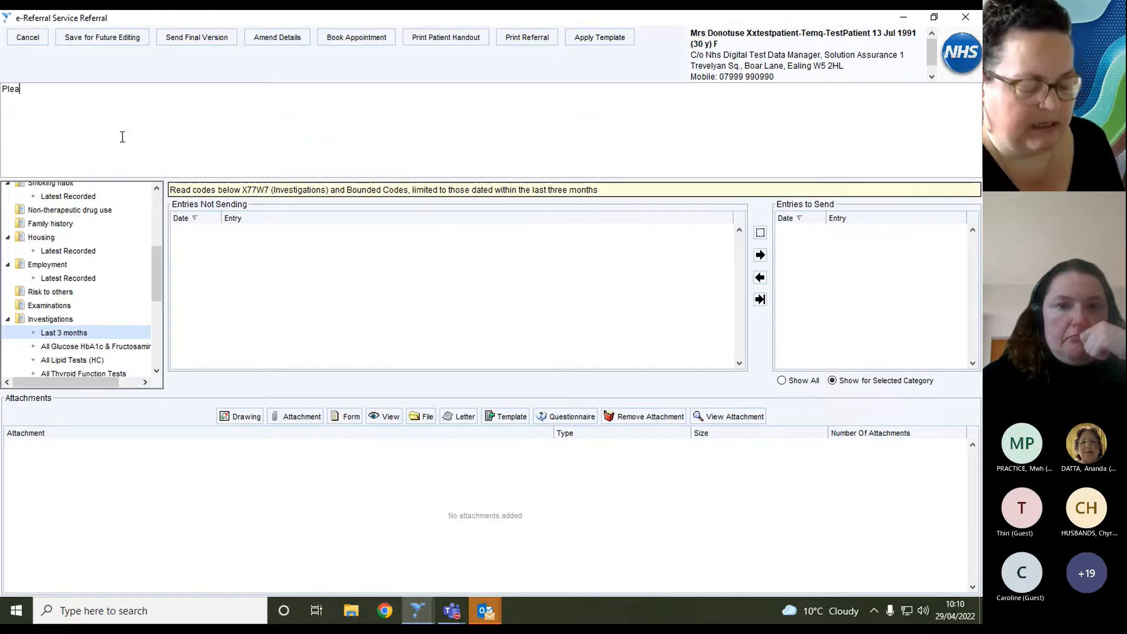
type("se se in mir")
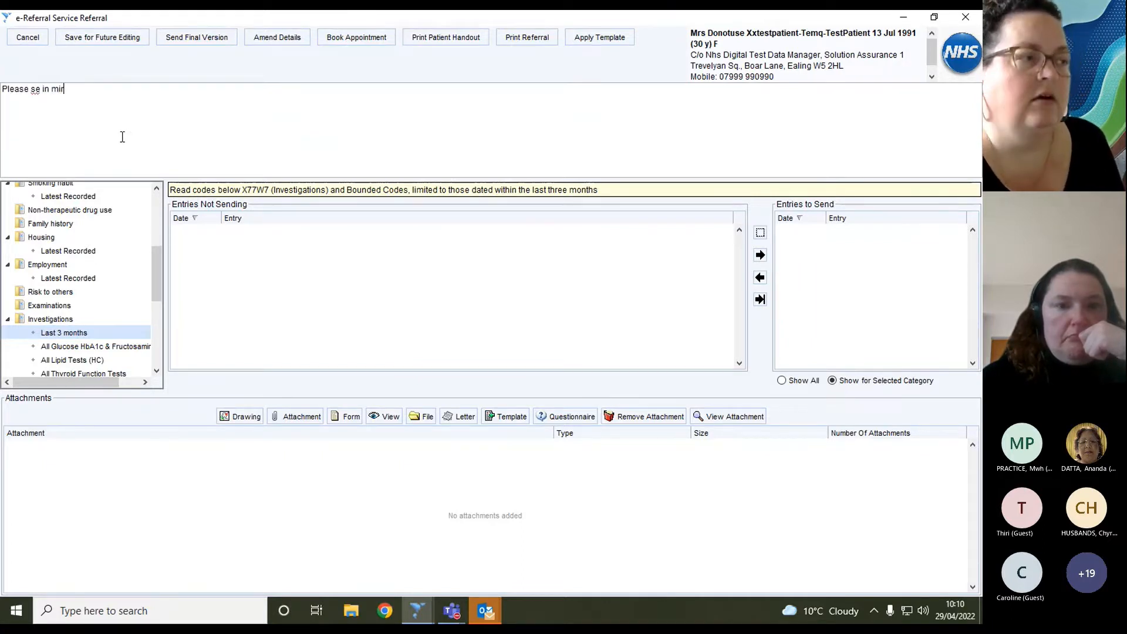
type("kdfjkdfgkdnfkn")
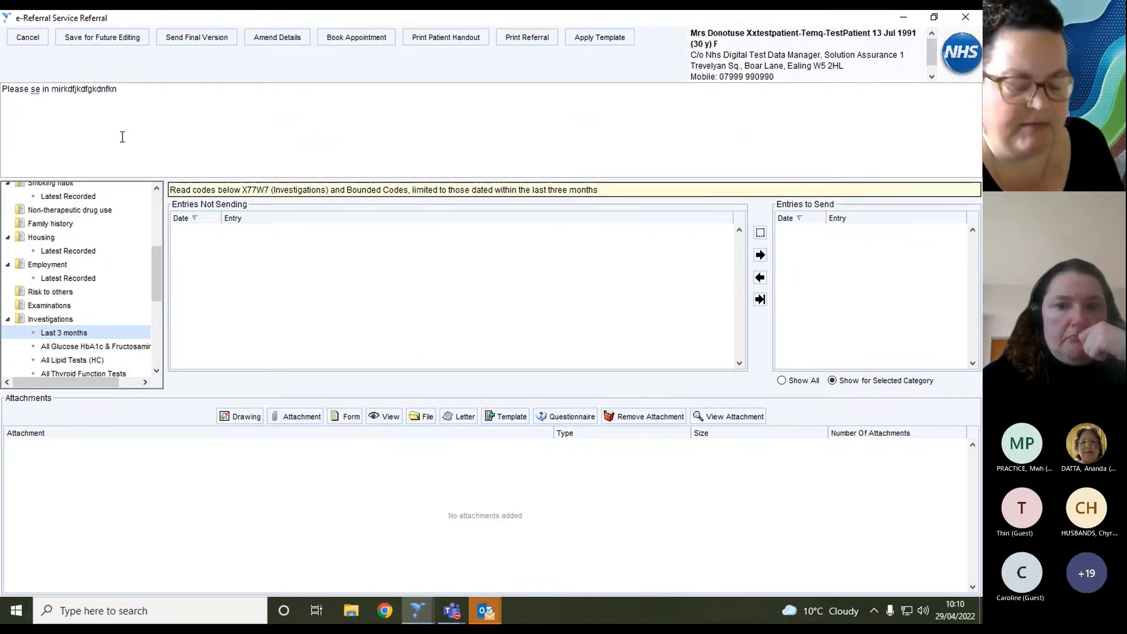
key("Return")
key("Return")
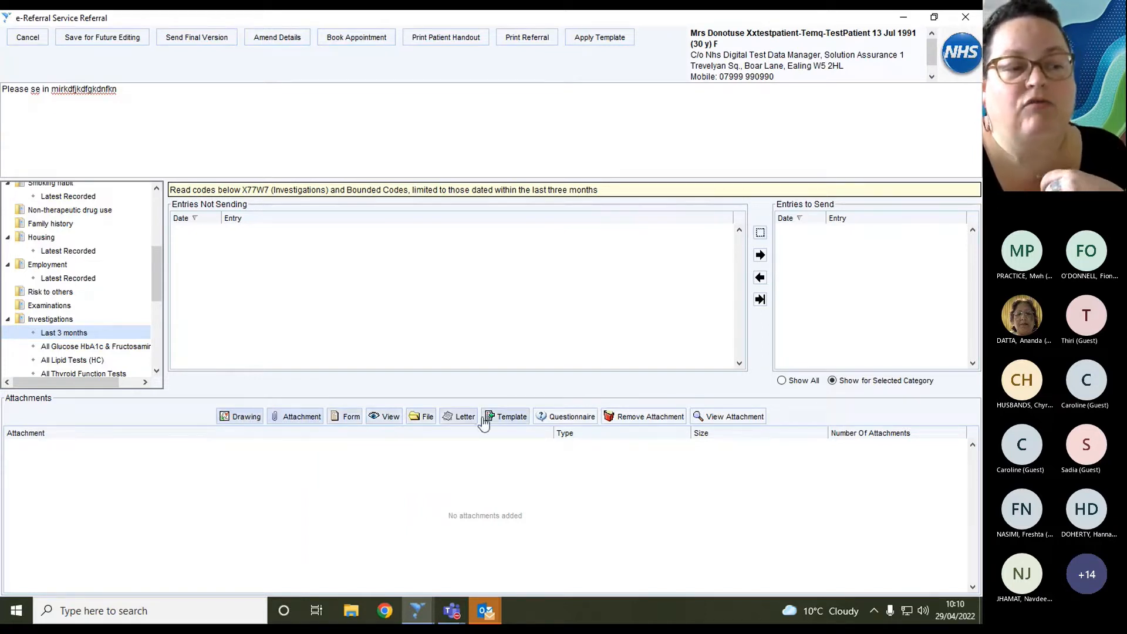
- Attach the patient's existing record attachment Photo.PNG dated 05 Dec 2021 to the referral
left_click(301, 418)
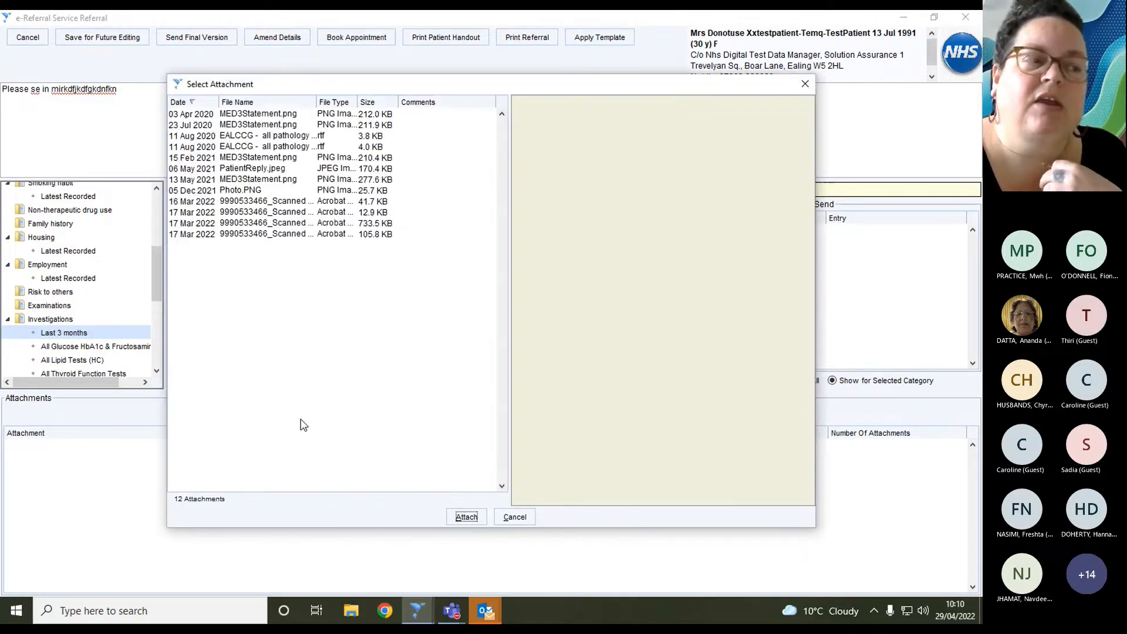
left_click(288, 223)
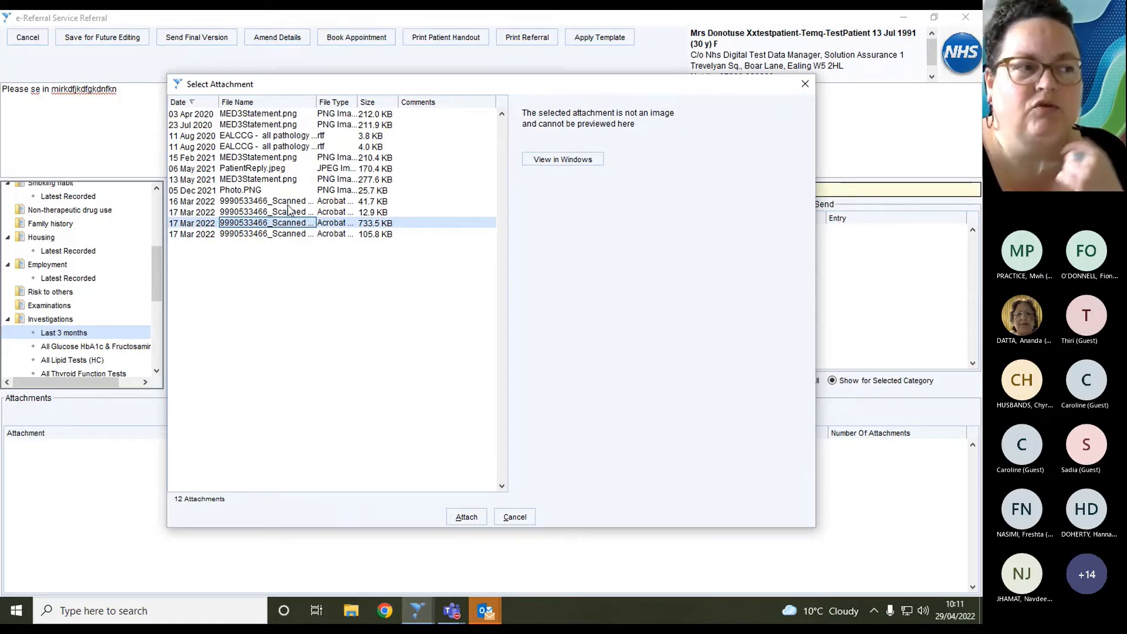
left_click(256, 191)
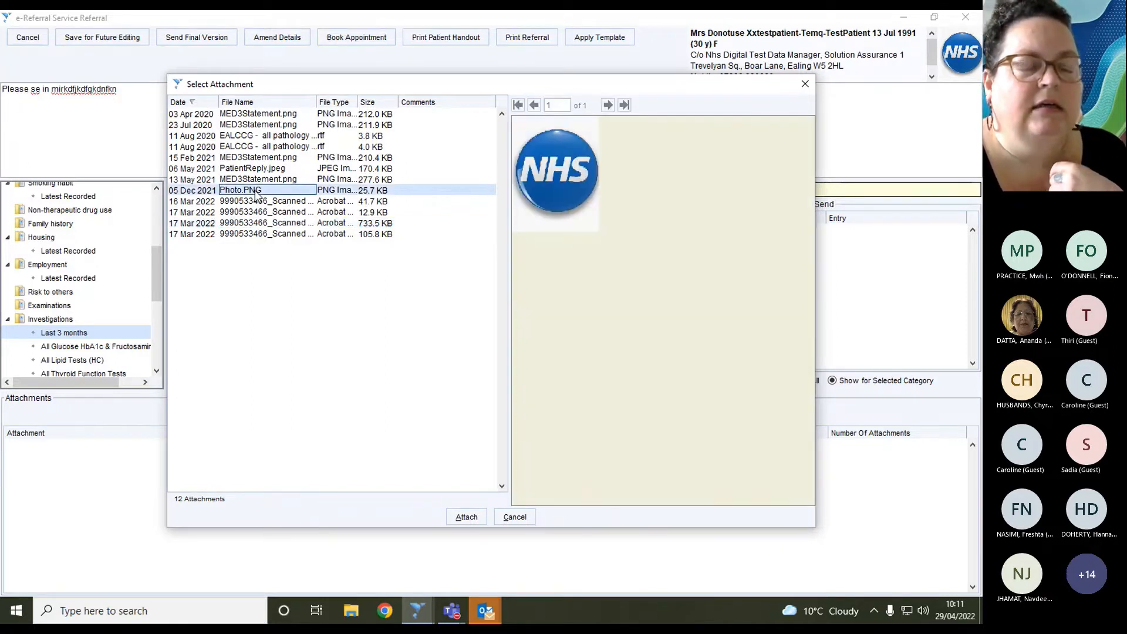
left_click(473, 518)
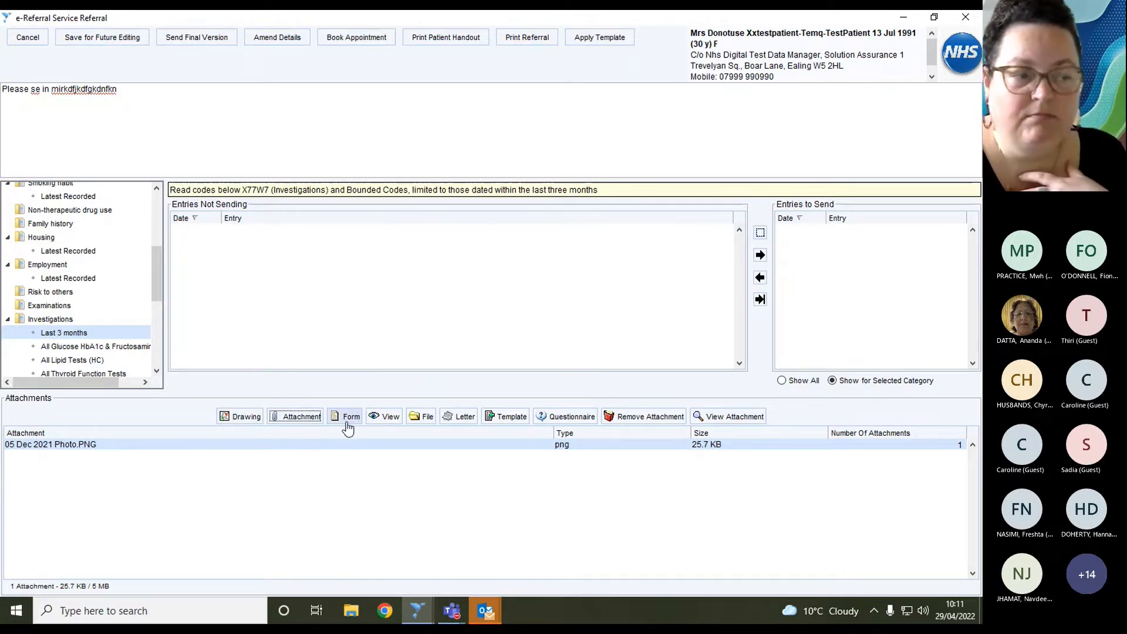
- Look through the clinical views and the Documents folder as attachment sources, closing both without attaching anything
left_click(382, 421)
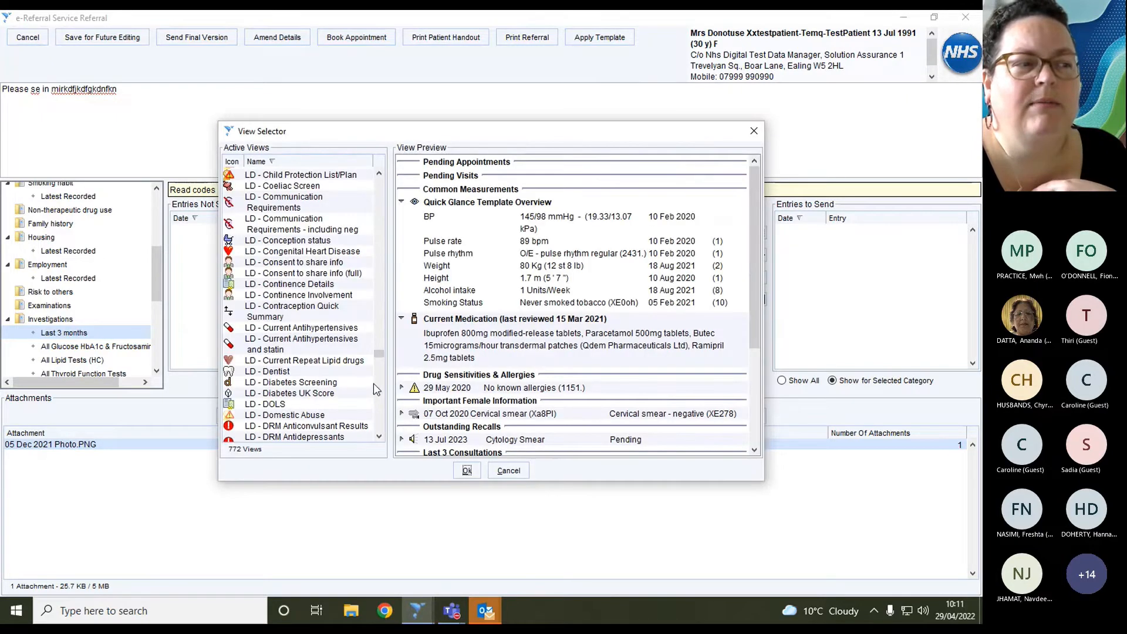
scroll(296, 263, "down", 15)
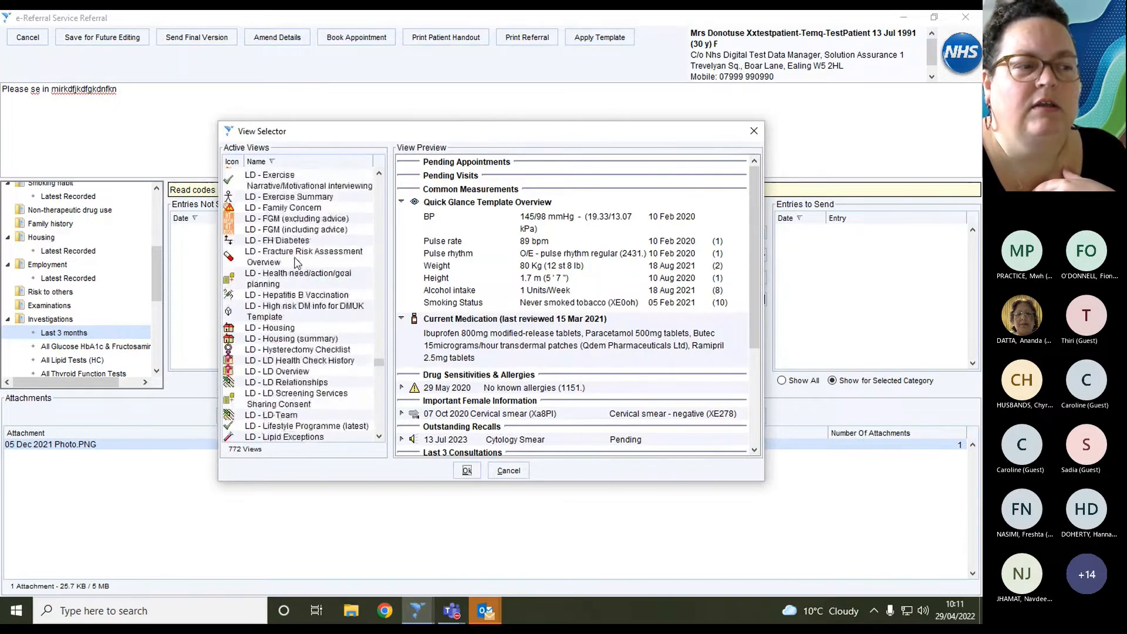
scroll(297, 263, "down", 15)
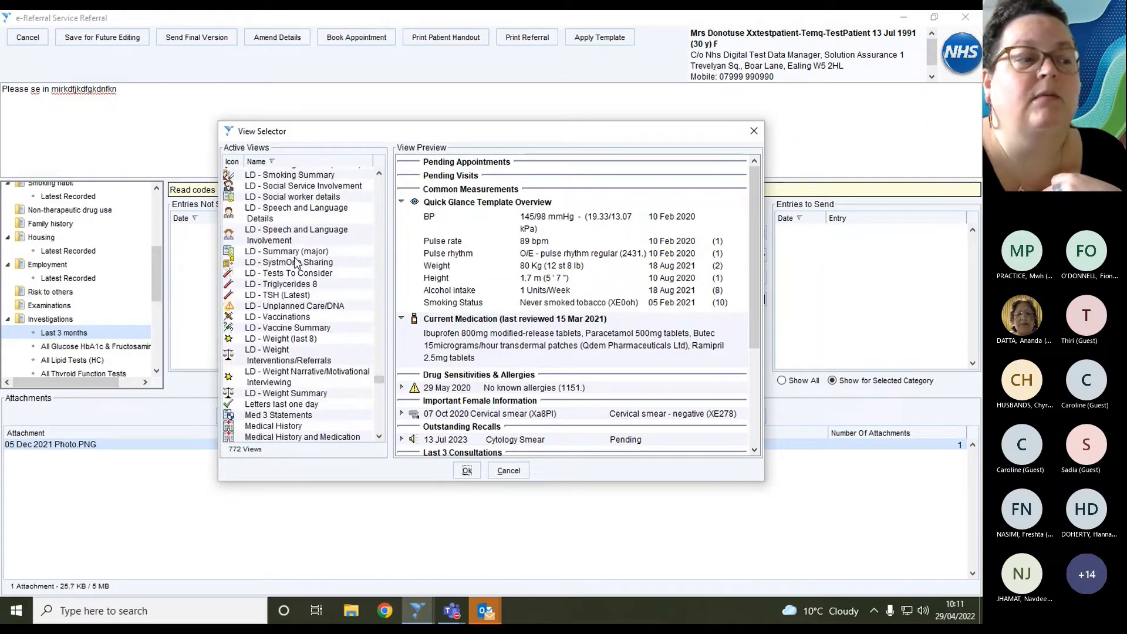
scroll(296, 263, "down", 10)
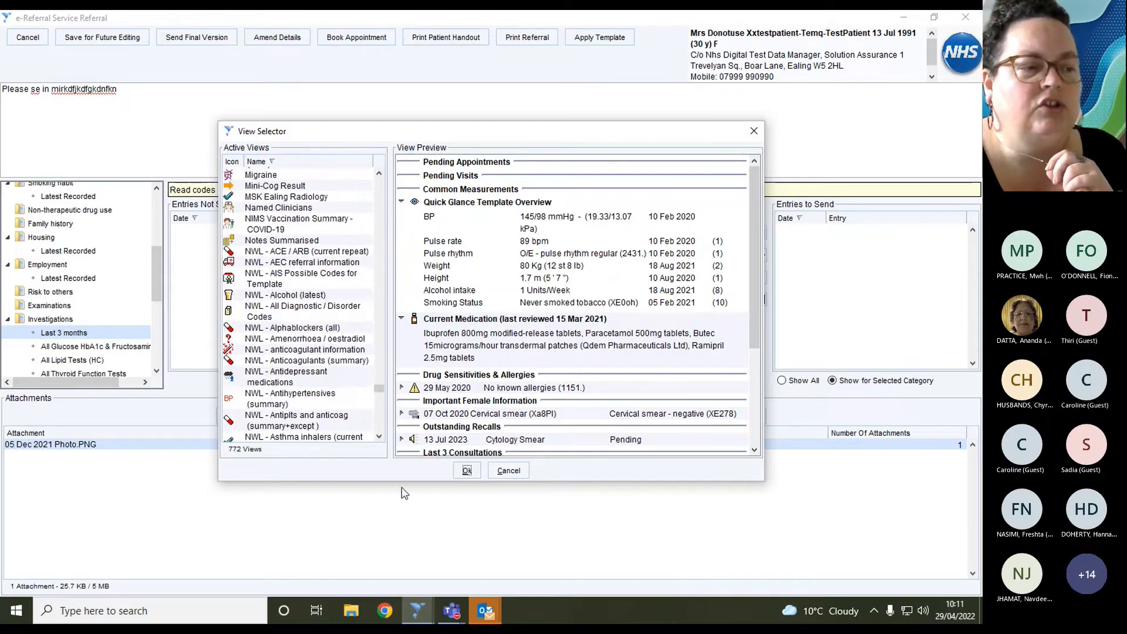
left_click(503, 472)
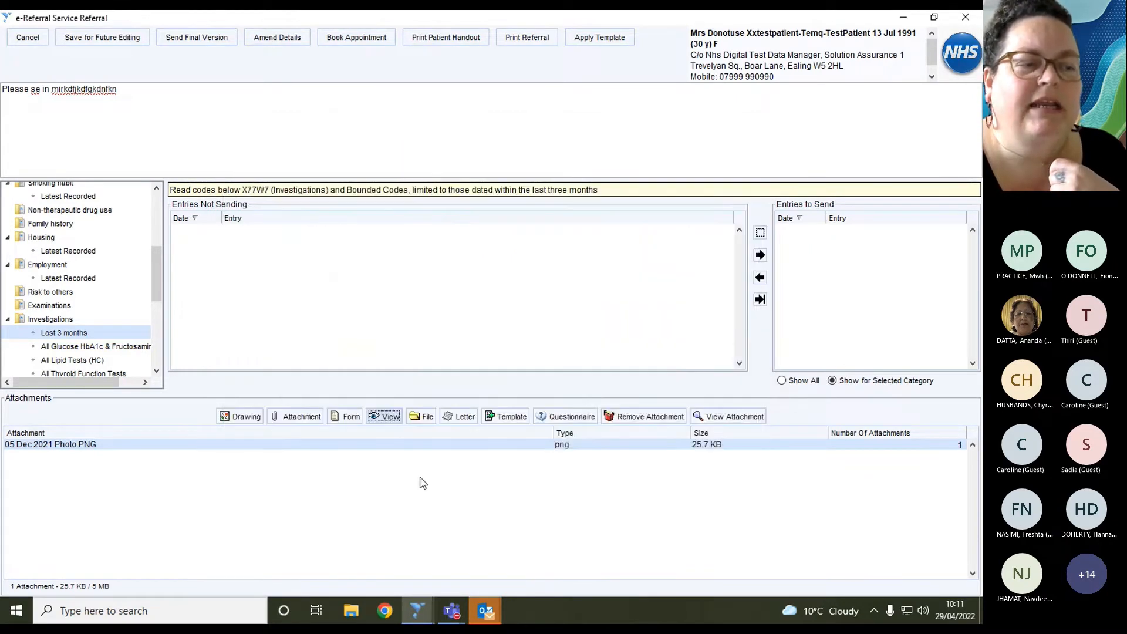
left_click(421, 419)
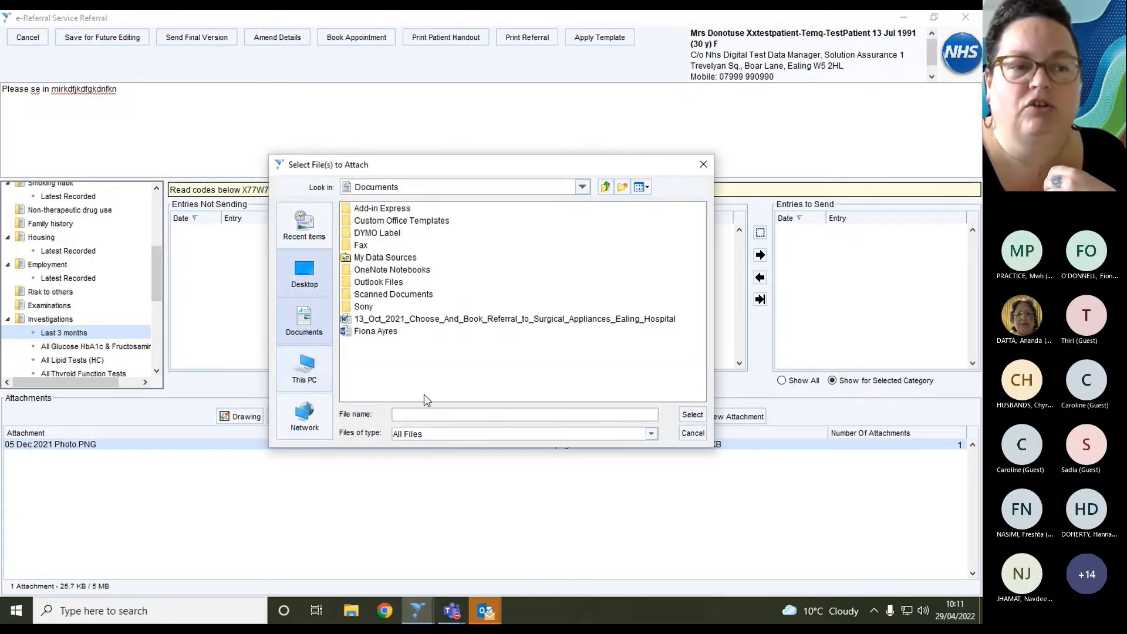
left_click(692, 434)
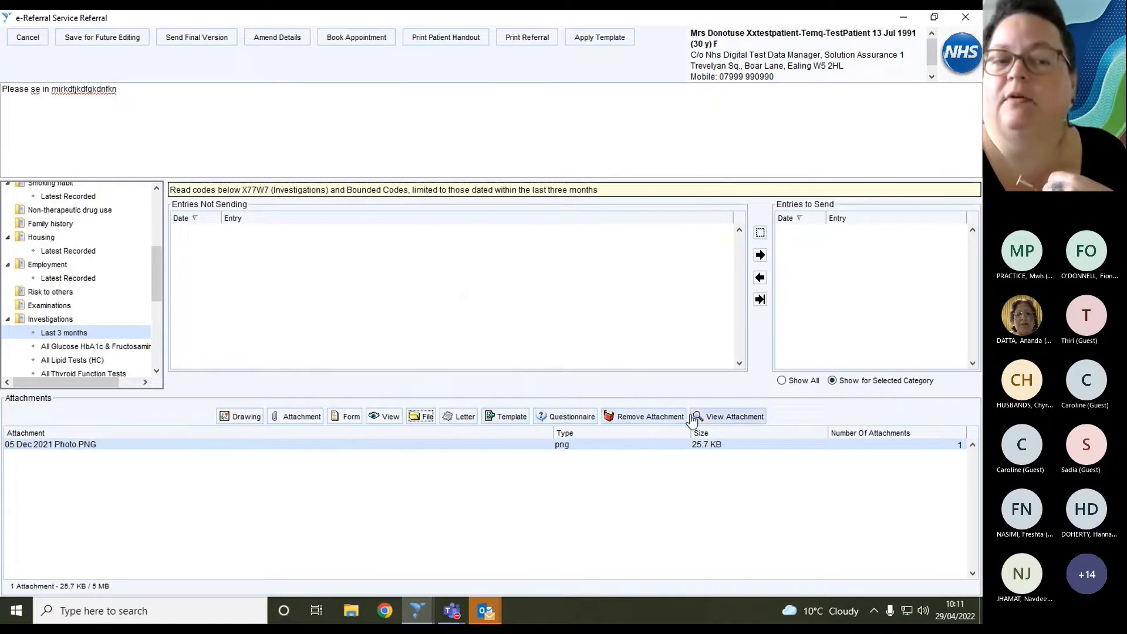
- Look through the patient's letters available to attach, select the 22 Apr 2022 Choose And Book letter, and start a new letter instead
left_click(457, 418)
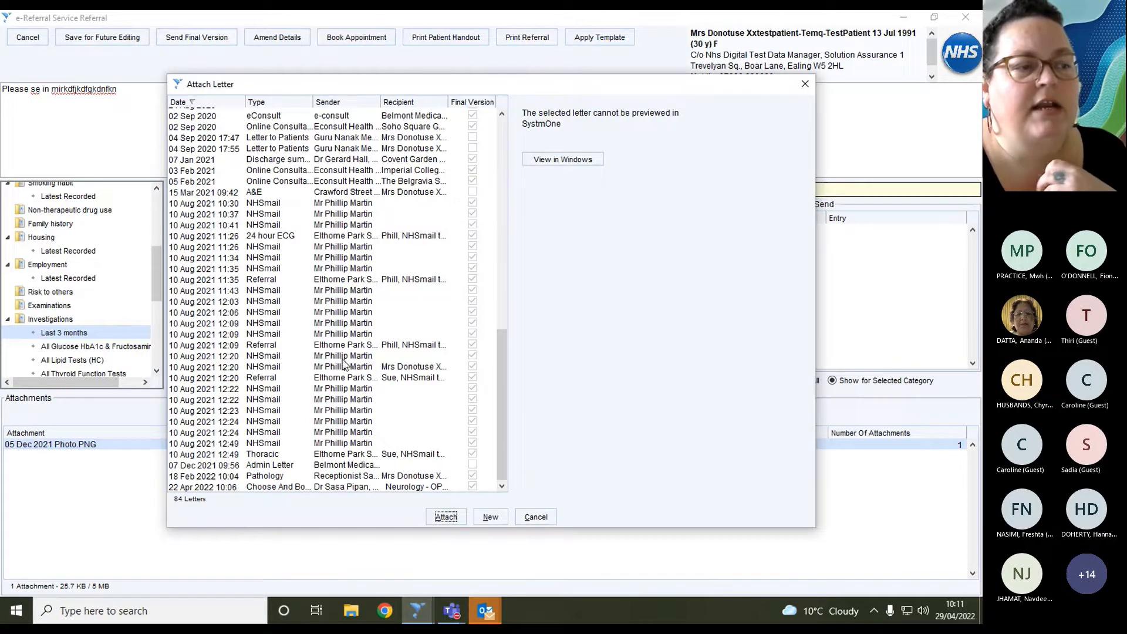
left_click(344, 324)
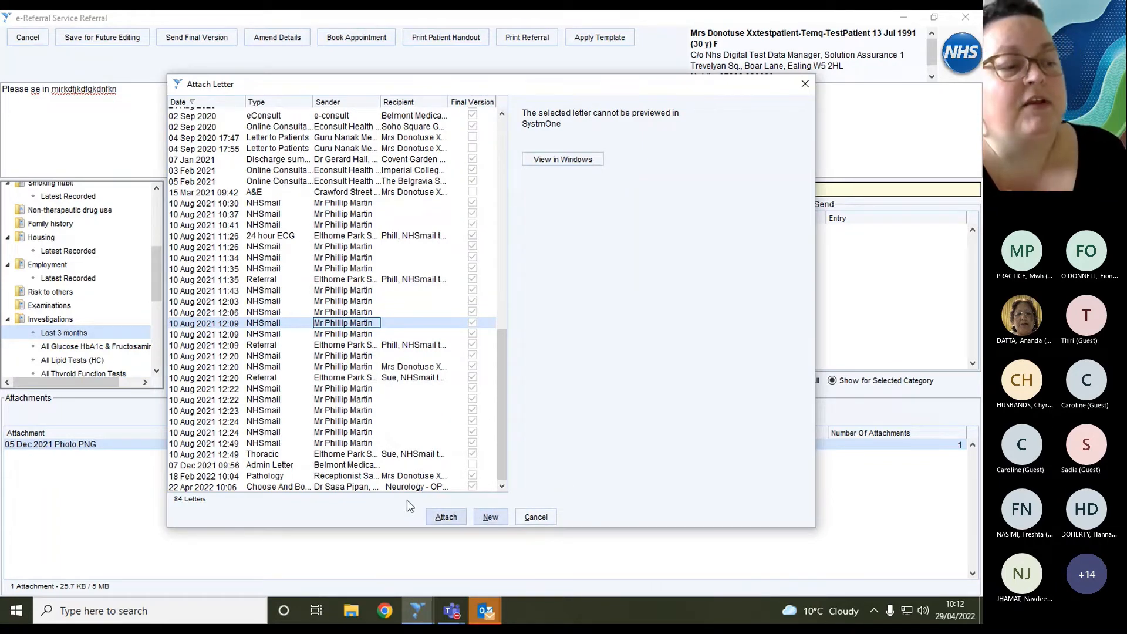
left_click(376, 487)
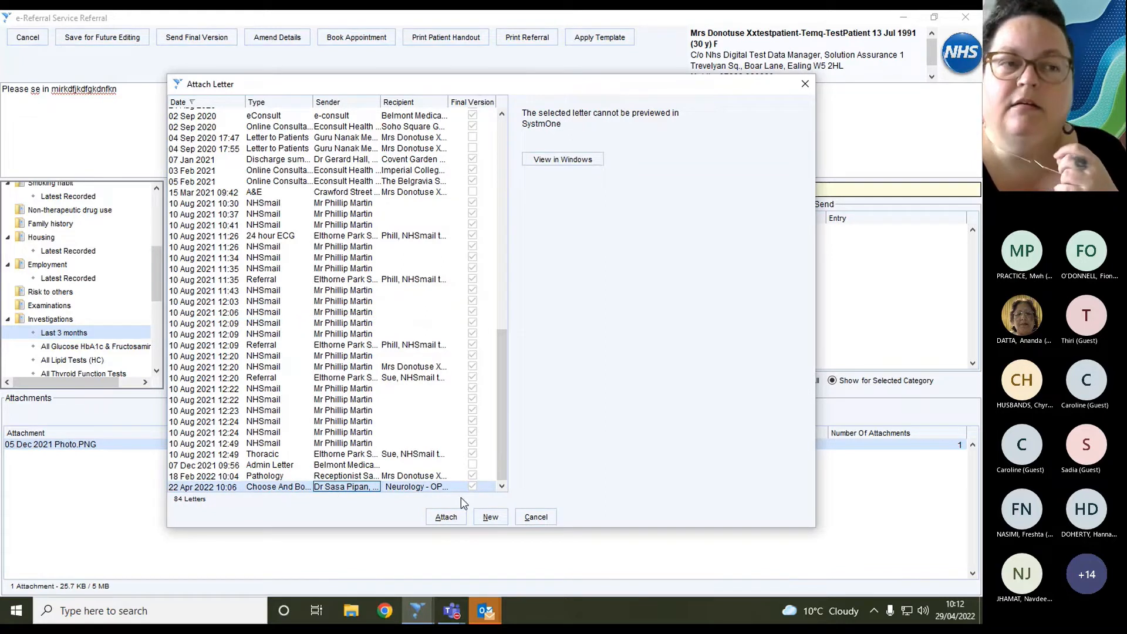
left_click(491, 518)
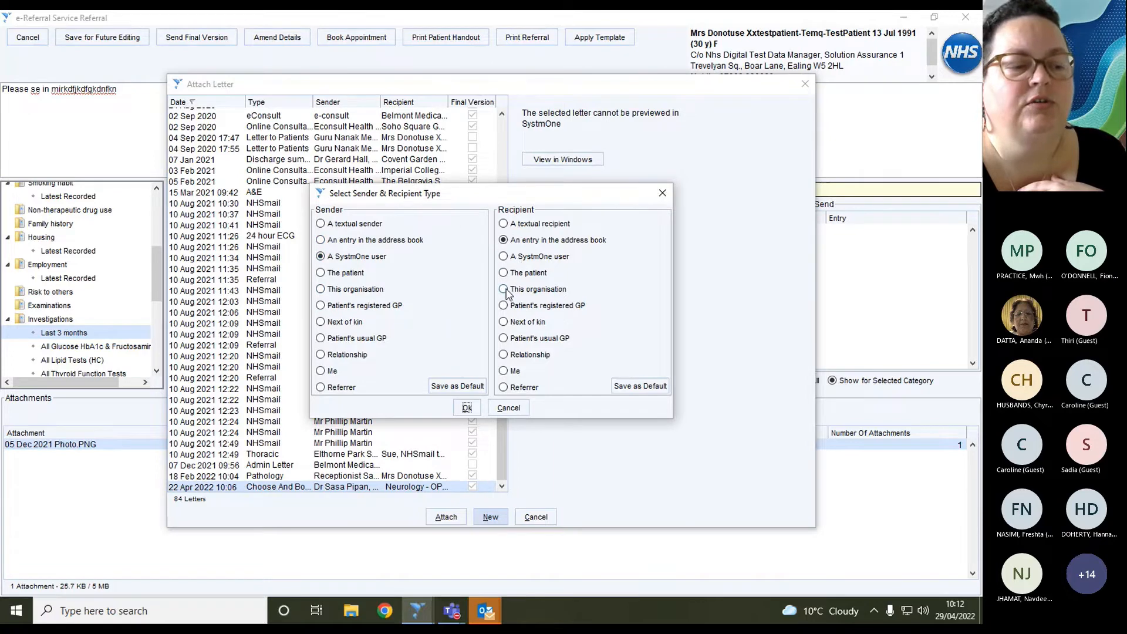
- View Communications & Letters in the main patient record and return to the e-referral window
mouse_move(425, 615)
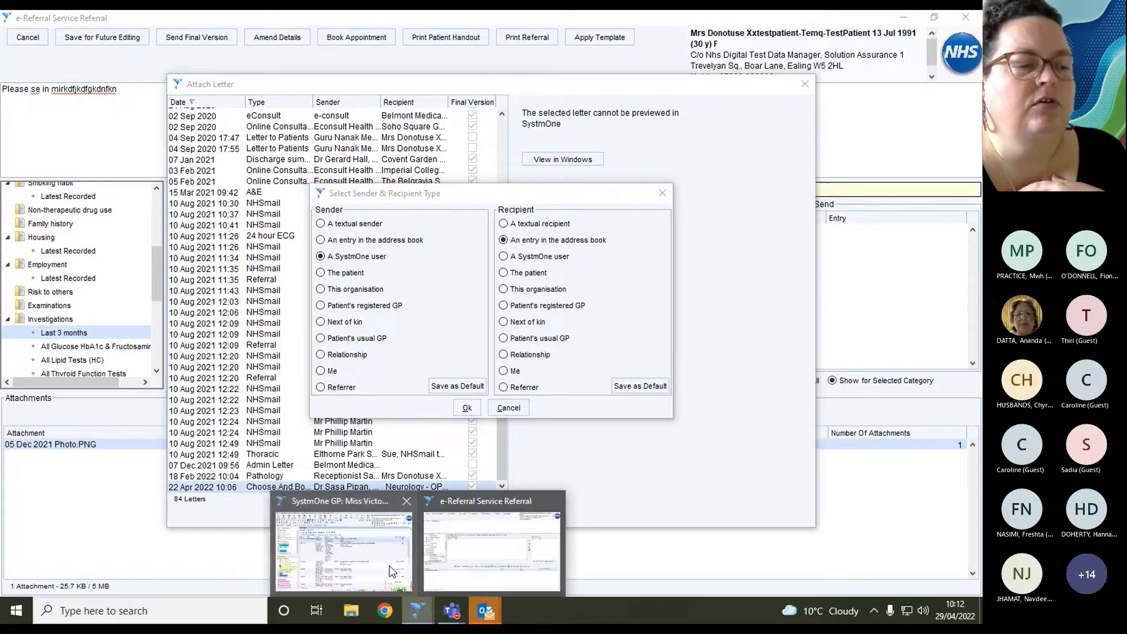
left_click(388, 566)
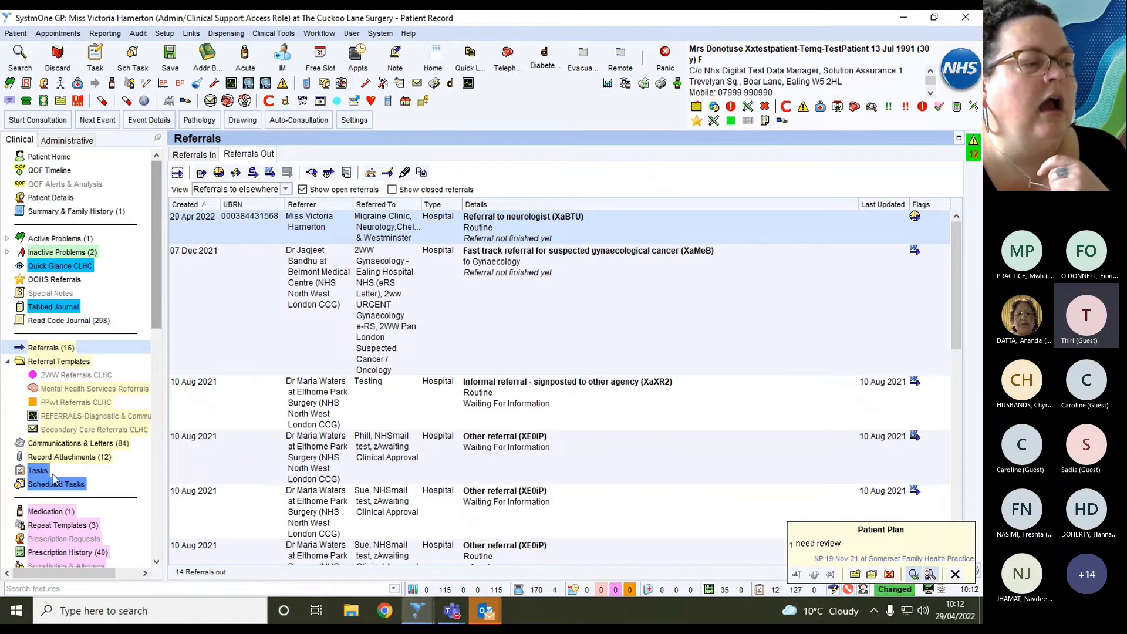
left_click(70, 444)
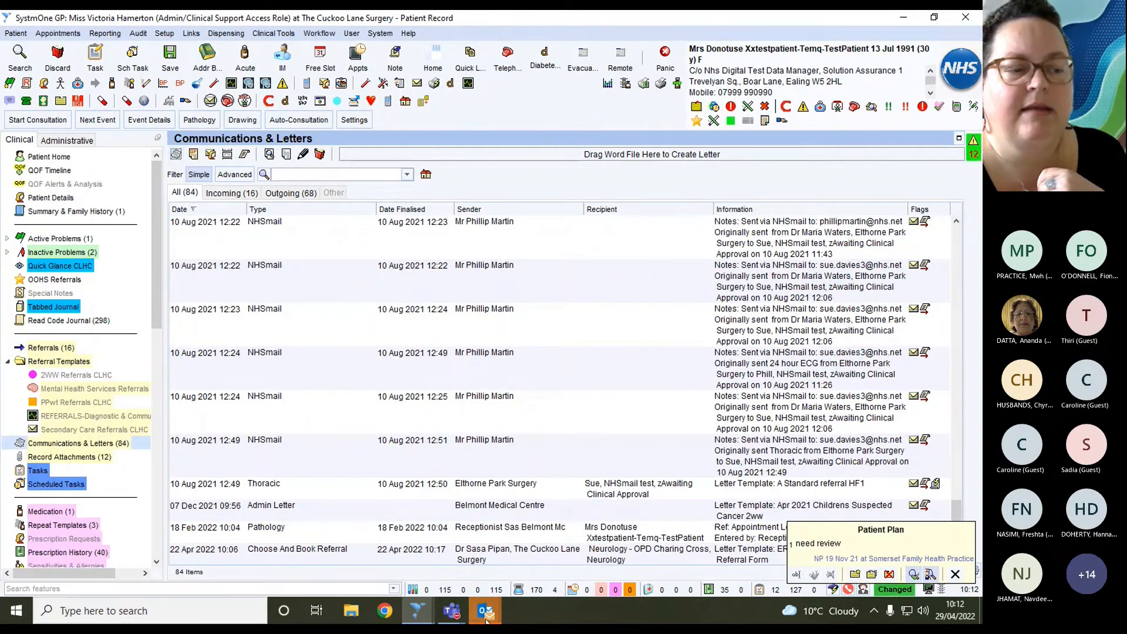
mouse_move(427, 615)
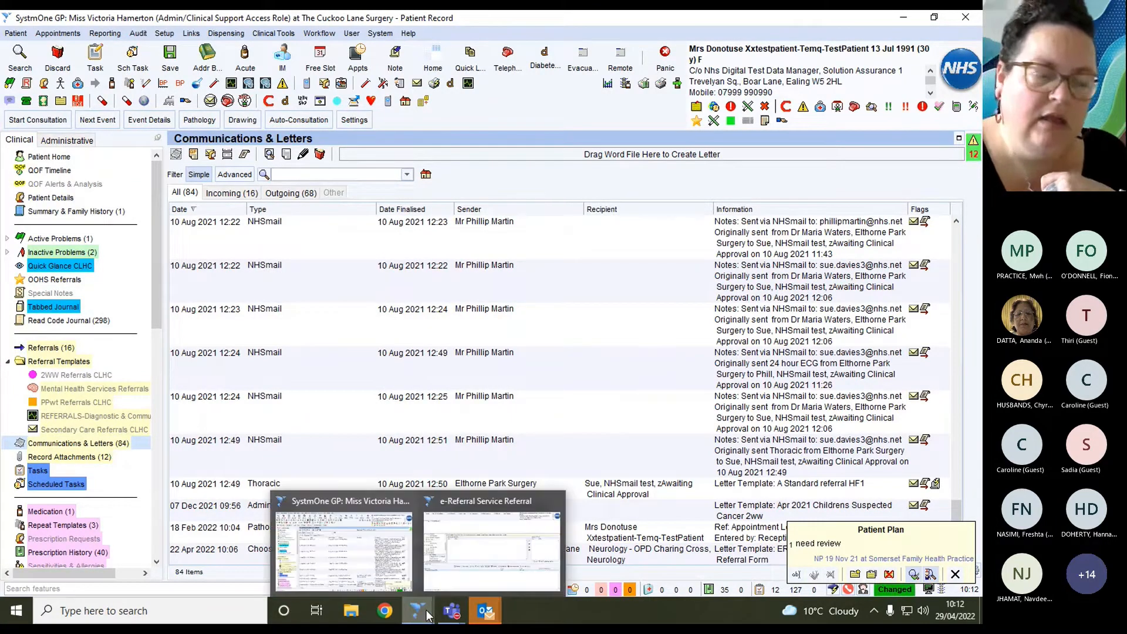
left_click(469, 558)
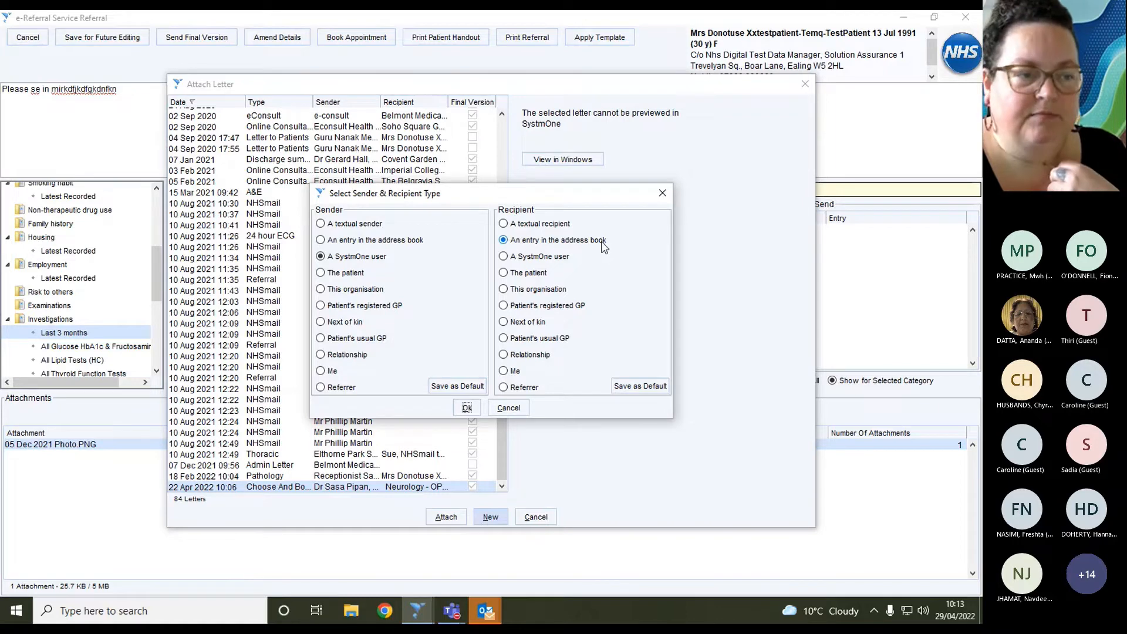
- Set the logged-in admin user as the letter's sender and choose Neurology - OPD Chelsea & Westminster as recipient by searching for "neuro"
left_click(468, 409)
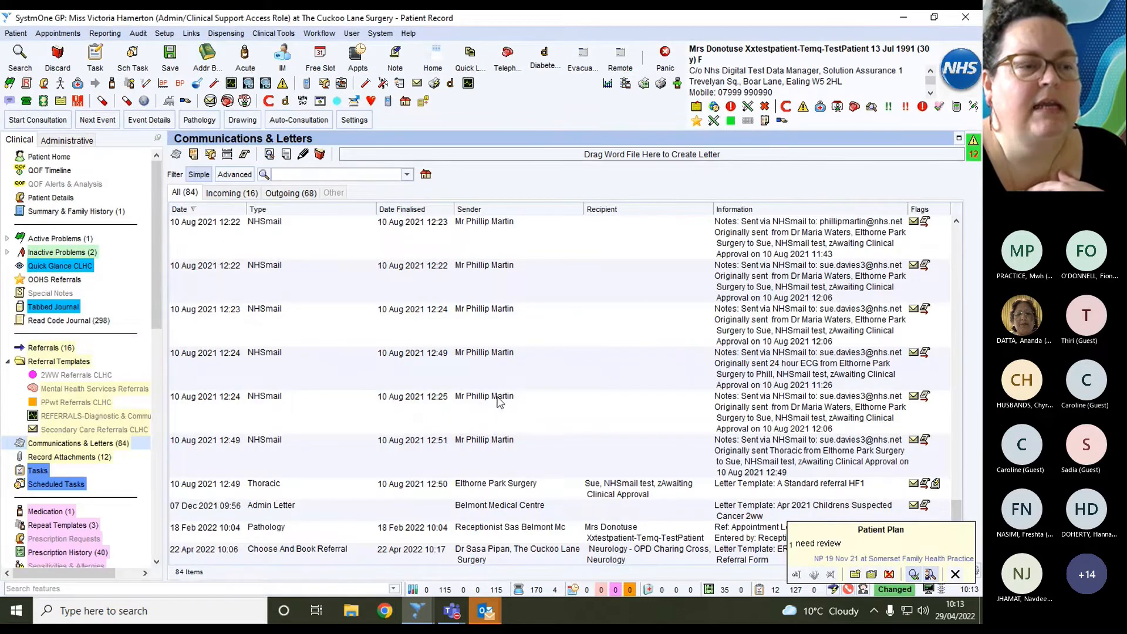
left_click(417, 611)
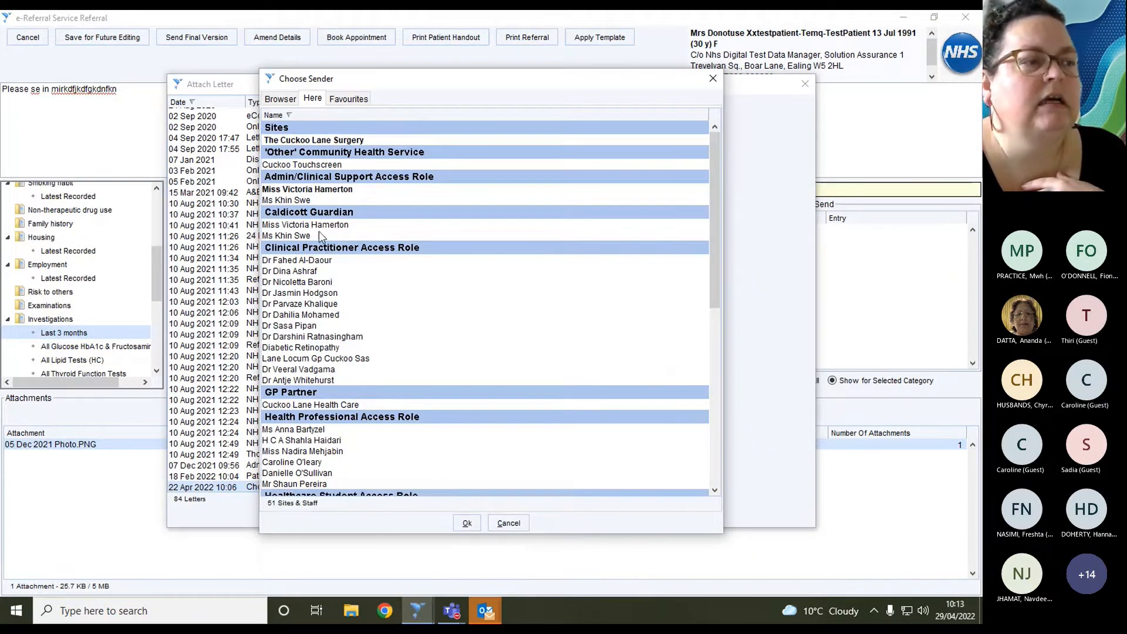
double_click(341, 189)
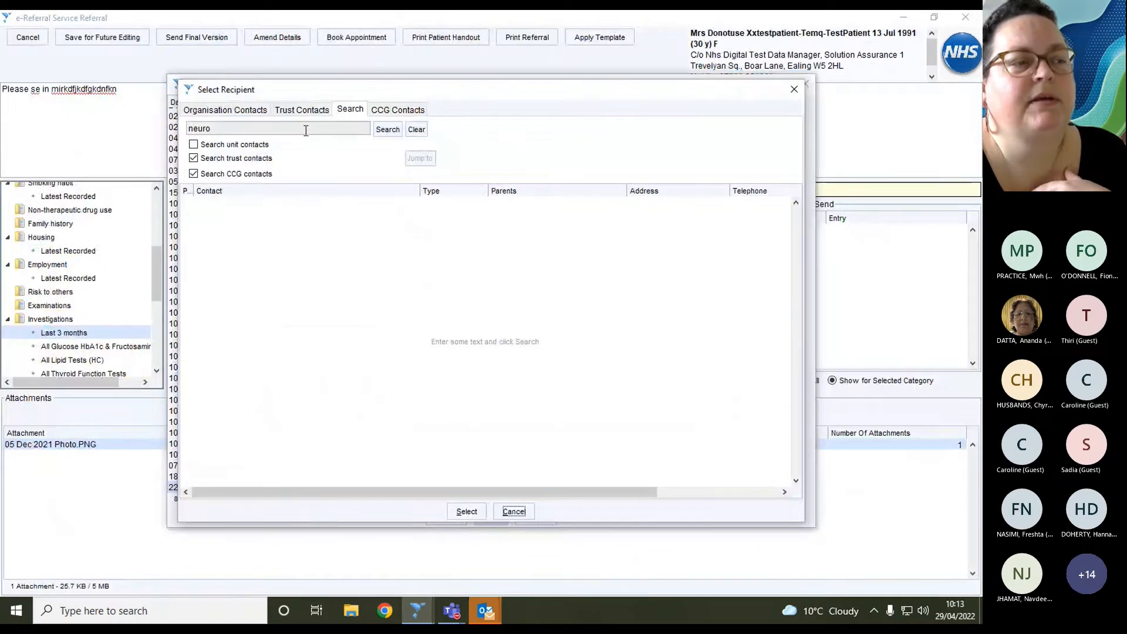
left_click(388, 133)
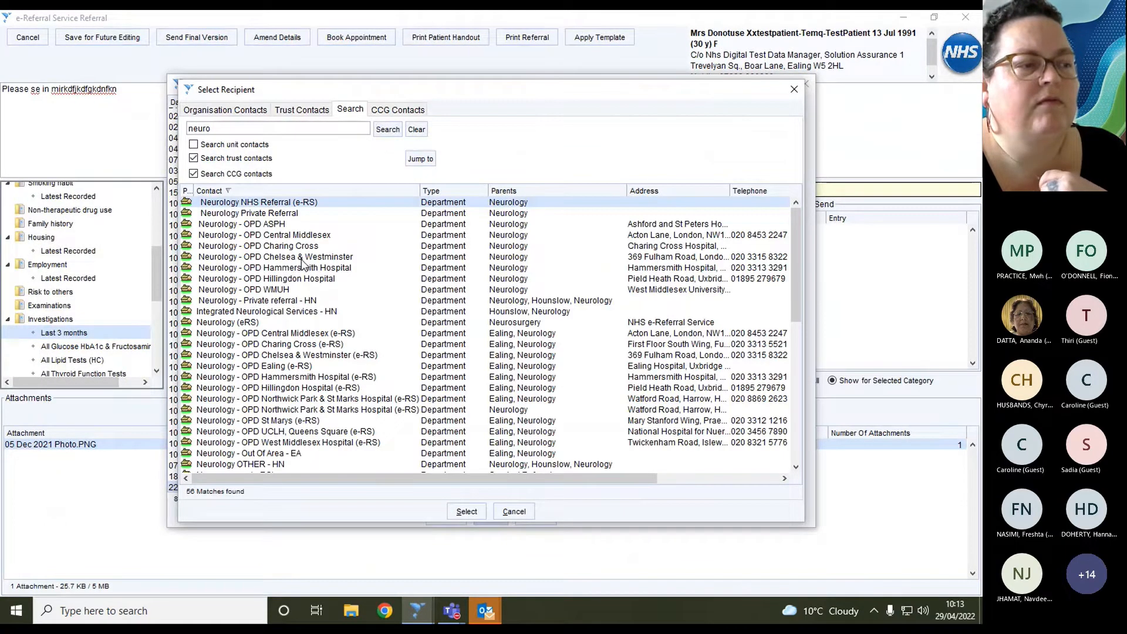
double_click(301, 259)
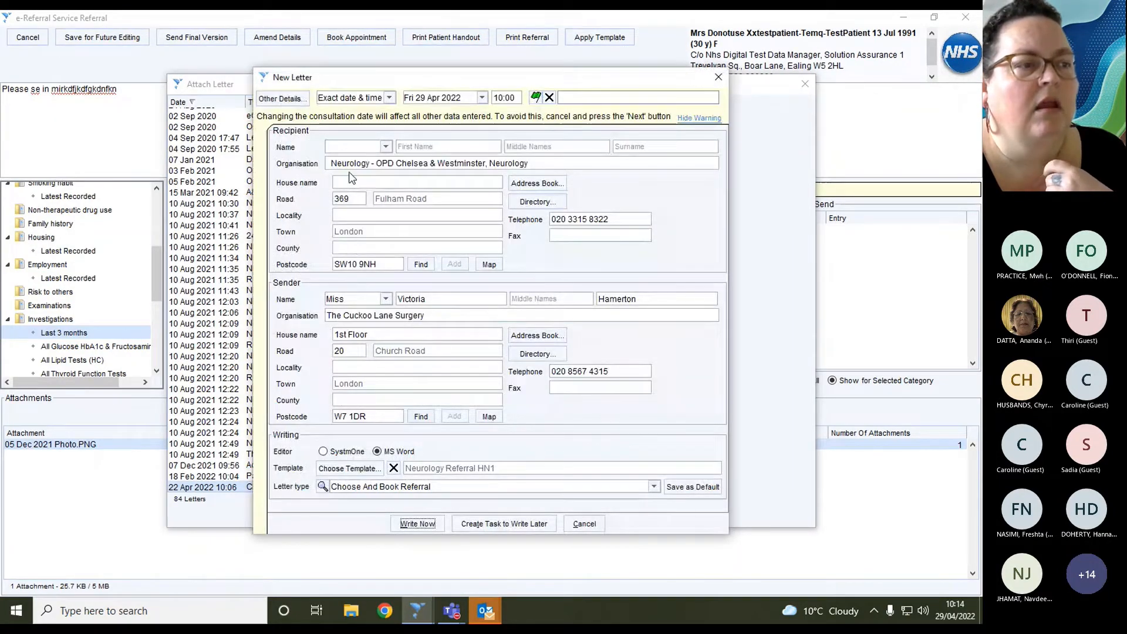
- Remove the leading space from the letter recipient's organisation name
left_click(332, 164)
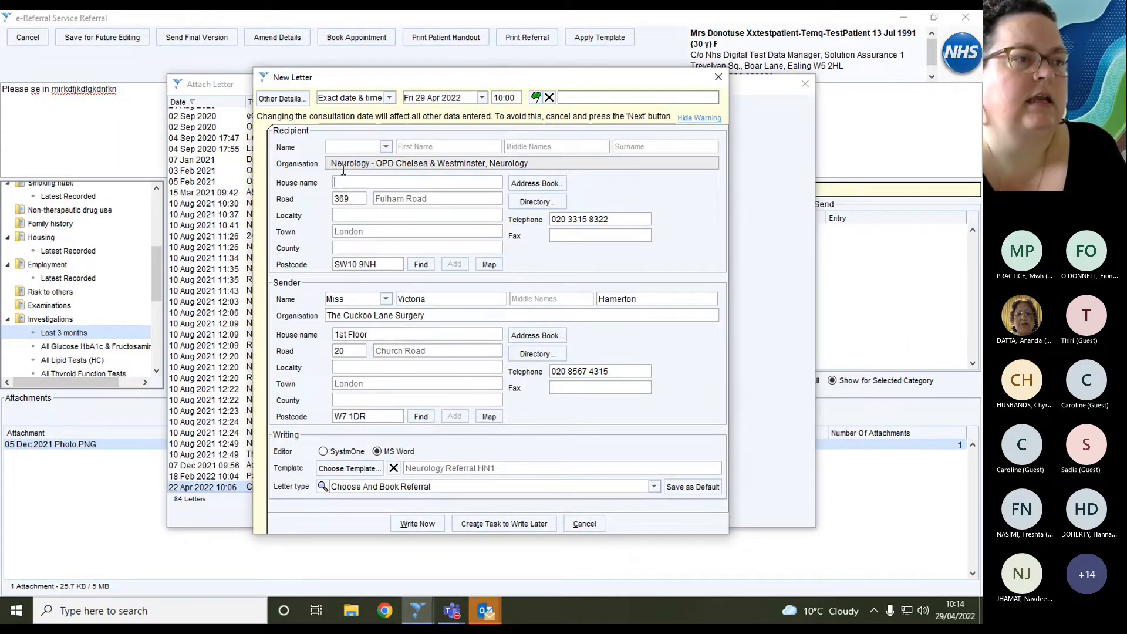
key("Tab")
left_click(333, 164)
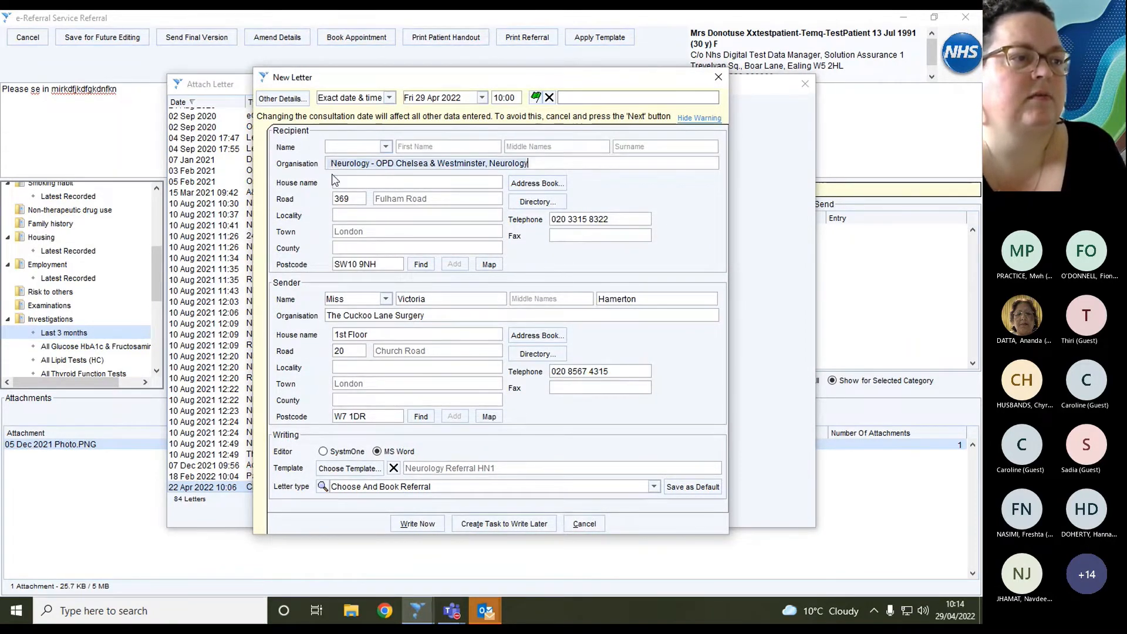
key("BackSpace")
key("BackSpace")
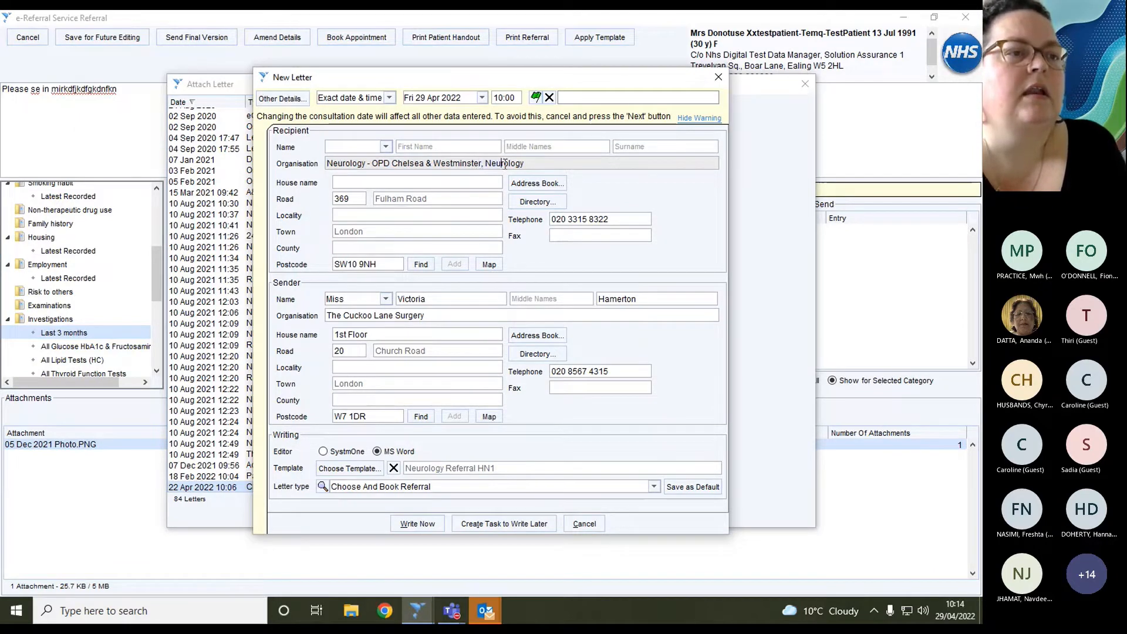
- Delete the trailing ", Neurology" so the recipient organisation reads "Neurology - OPD Chelsea & Westminster"
left_click(539, 164)
key("BackSpace")
key("BackSpace")
key("BackSpace")
key("BackSpace")
key("BackSpace")
key("BackSpace")
key("BackSpace")
key("BackSpace")
key("BackSpace")
key("BackSpace")
key("BackSpace")
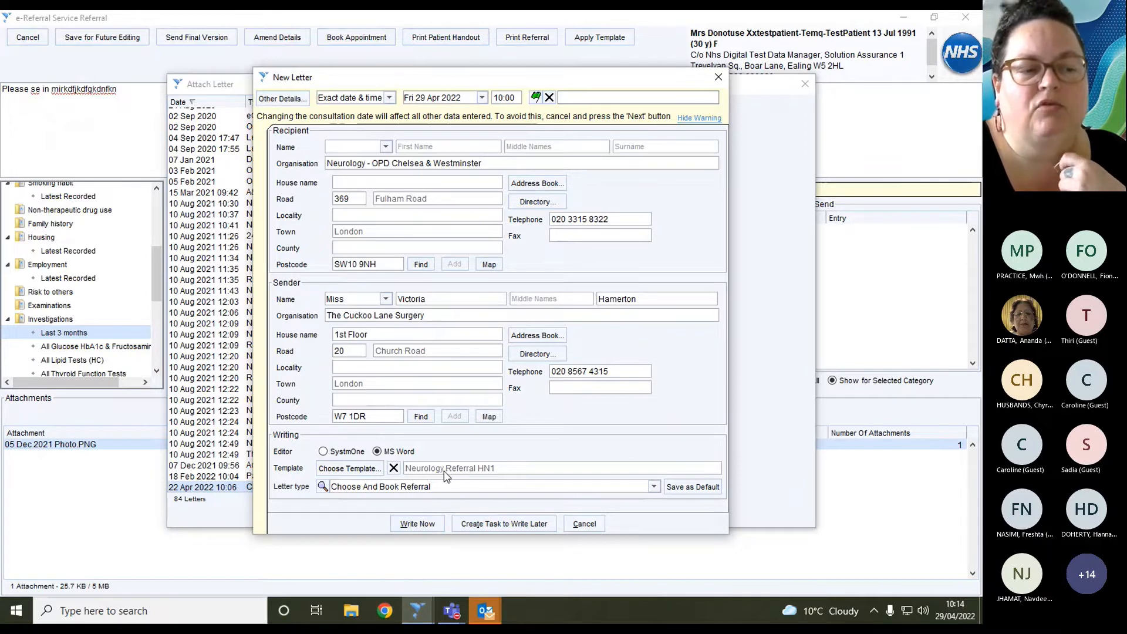
- Open the letter template chooser and look through its specialty template folders
left_click(361, 464)
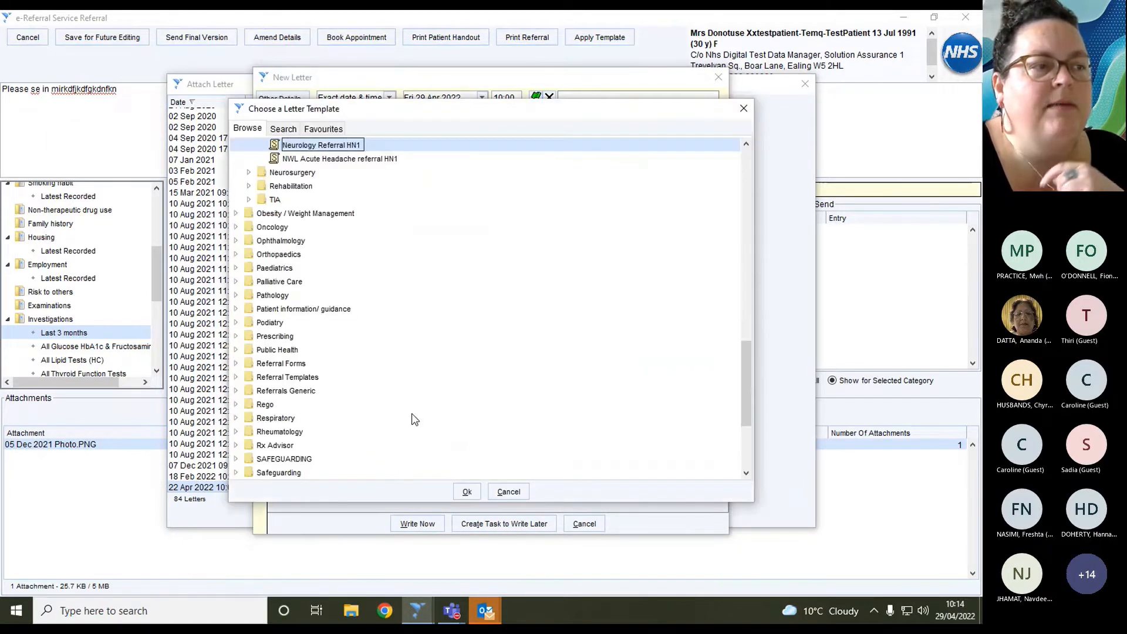
scroll(373, 279, "up", 15)
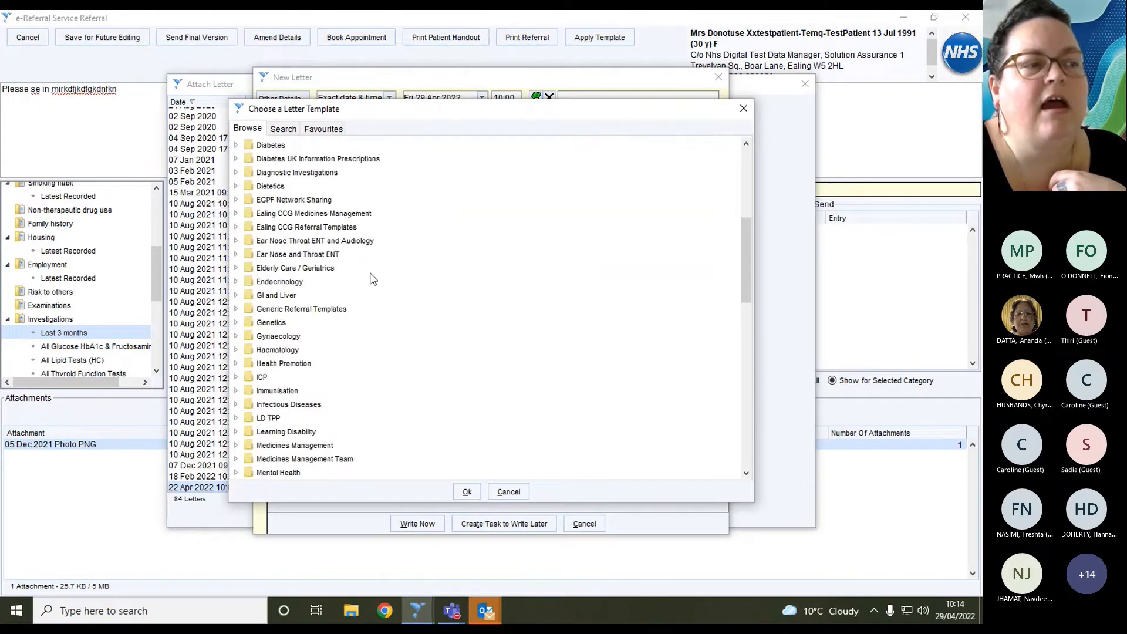
scroll(373, 279, "down", 15)
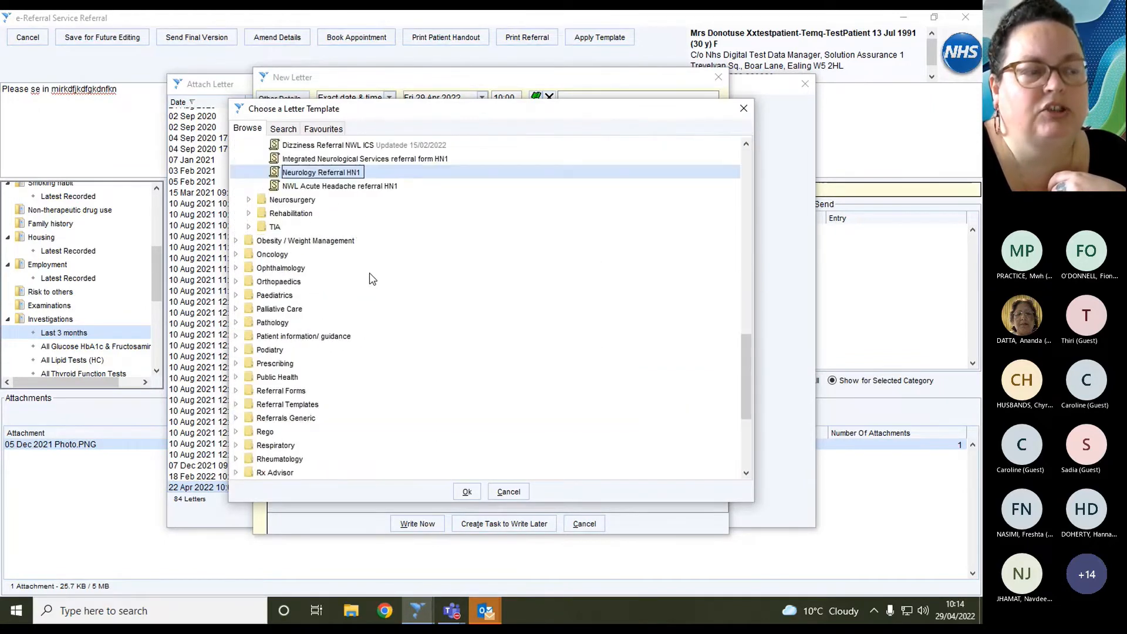
scroll(373, 279, "up", 10)
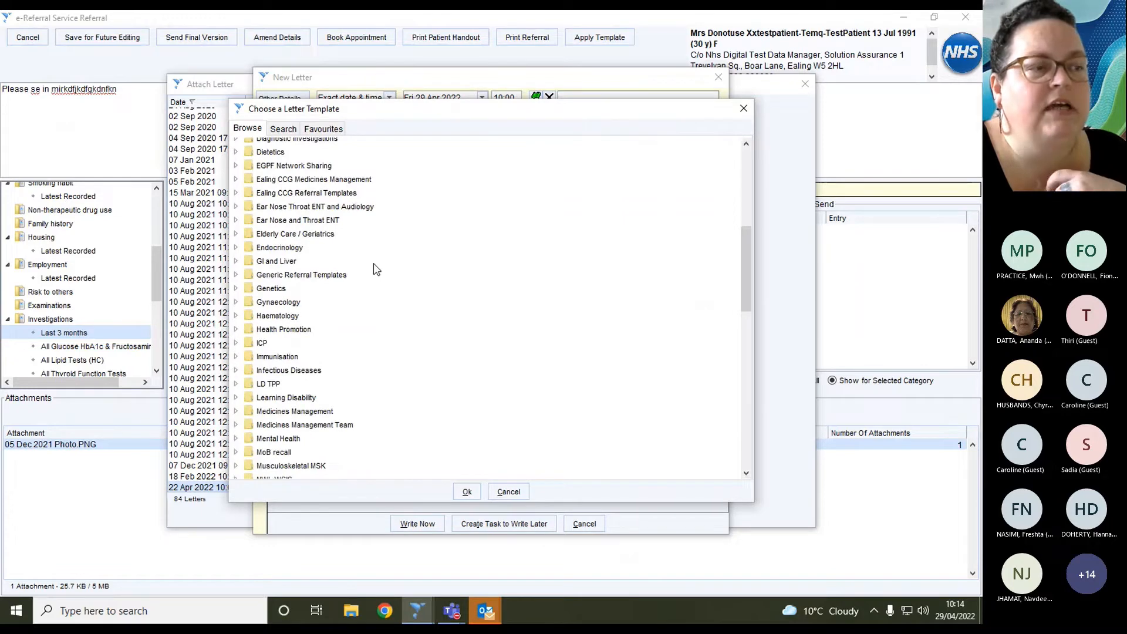
scroll(377, 268, "down", 6)
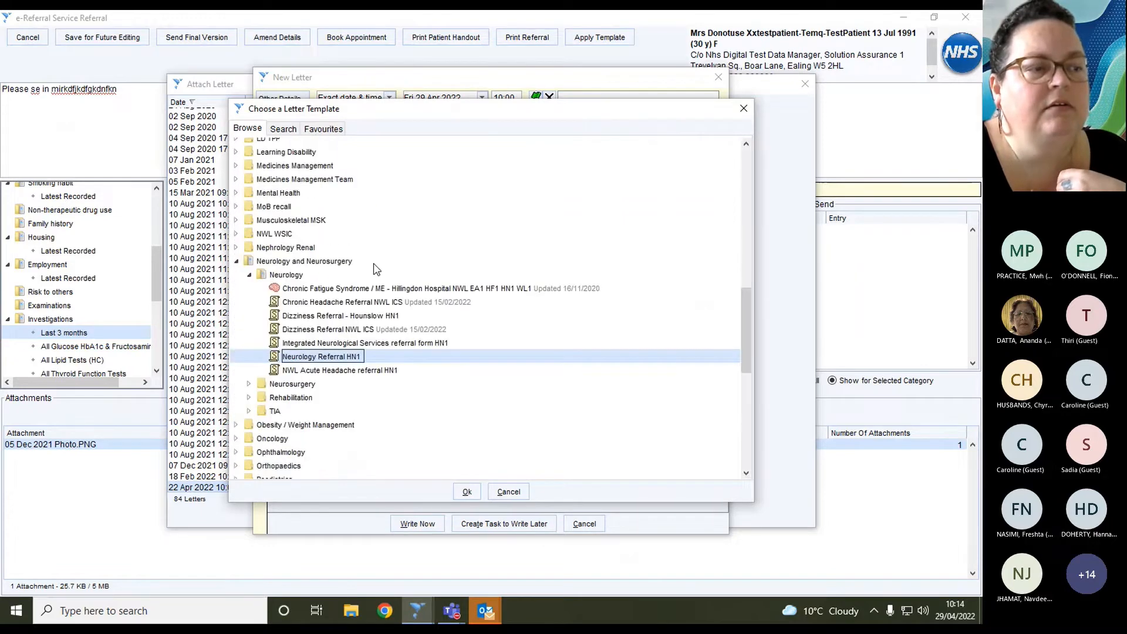
- Choose the ERS e-Referral Service Ealing Referral Form from the favourite letter templates and start writing the letter
left_click(328, 130)
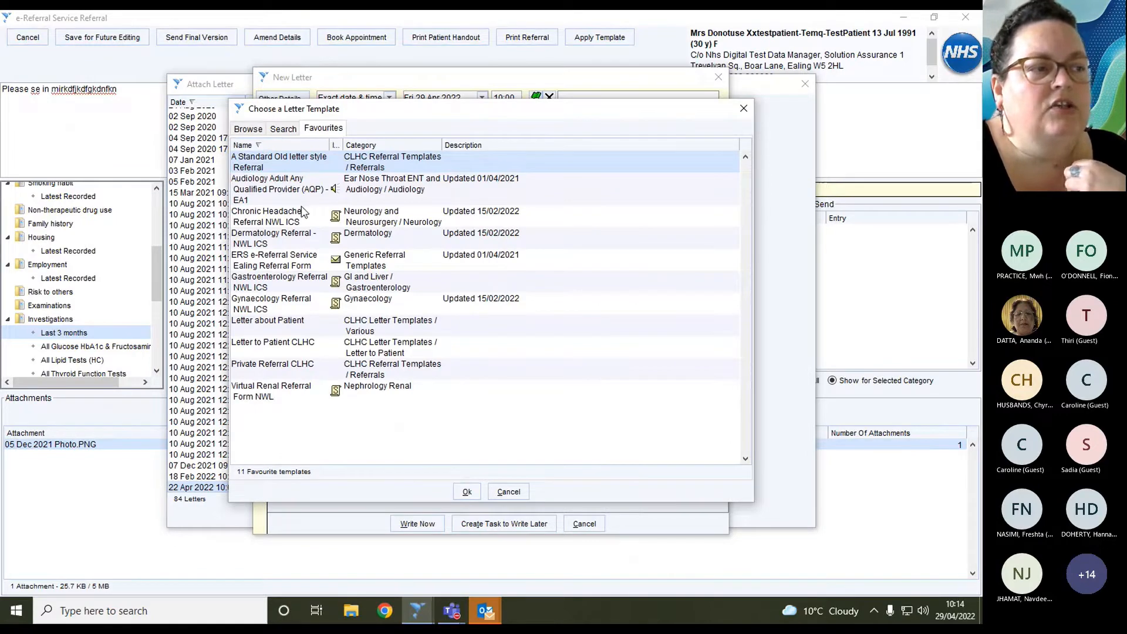
left_click(273, 200)
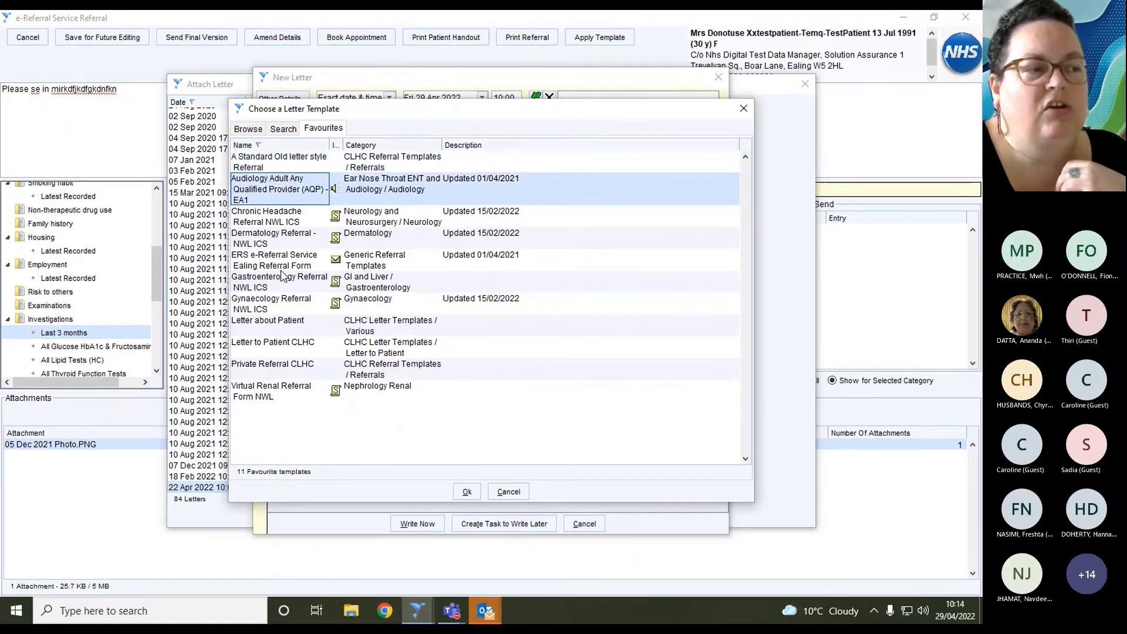
left_click(276, 226)
left_click(276, 241)
left_click(280, 261)
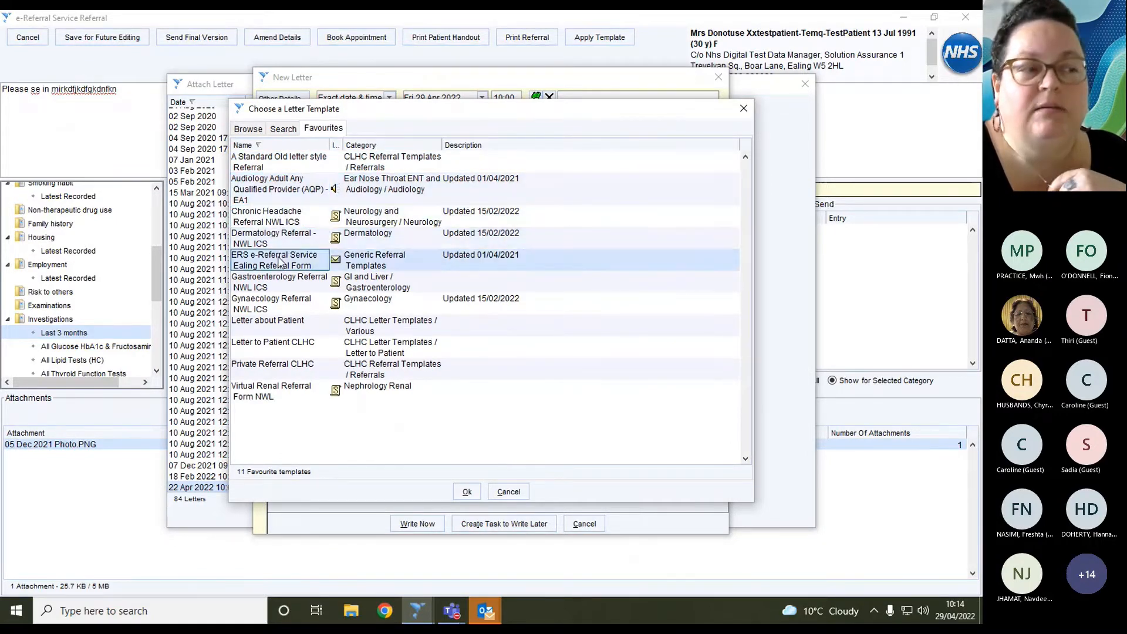
left_click(285, 285)
left_click(278, 304)
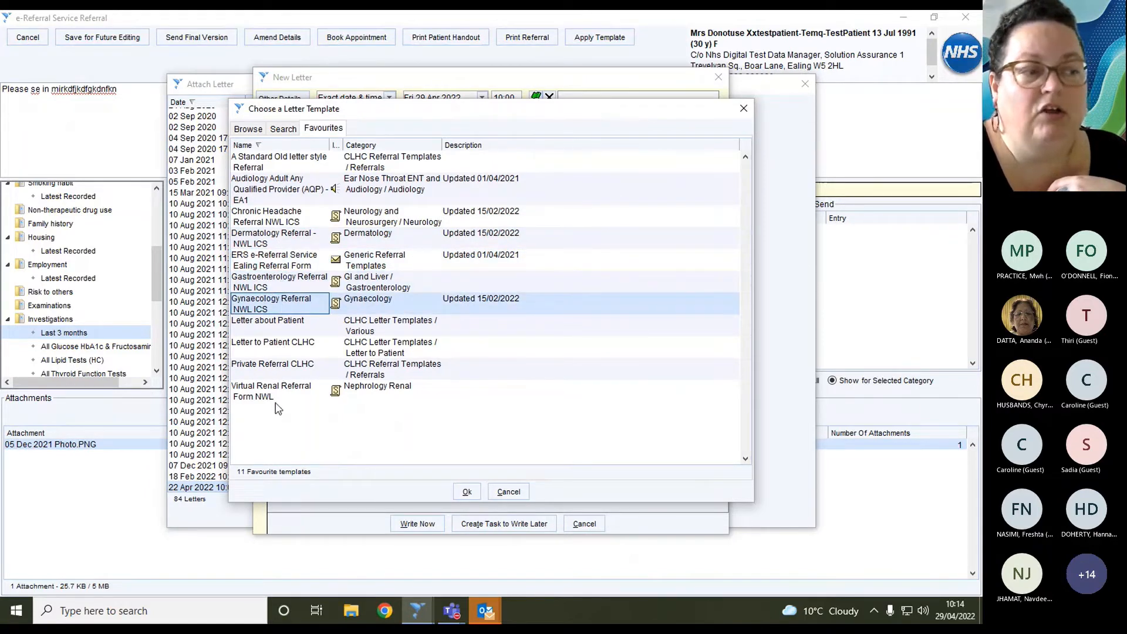
left_click(276, 402)
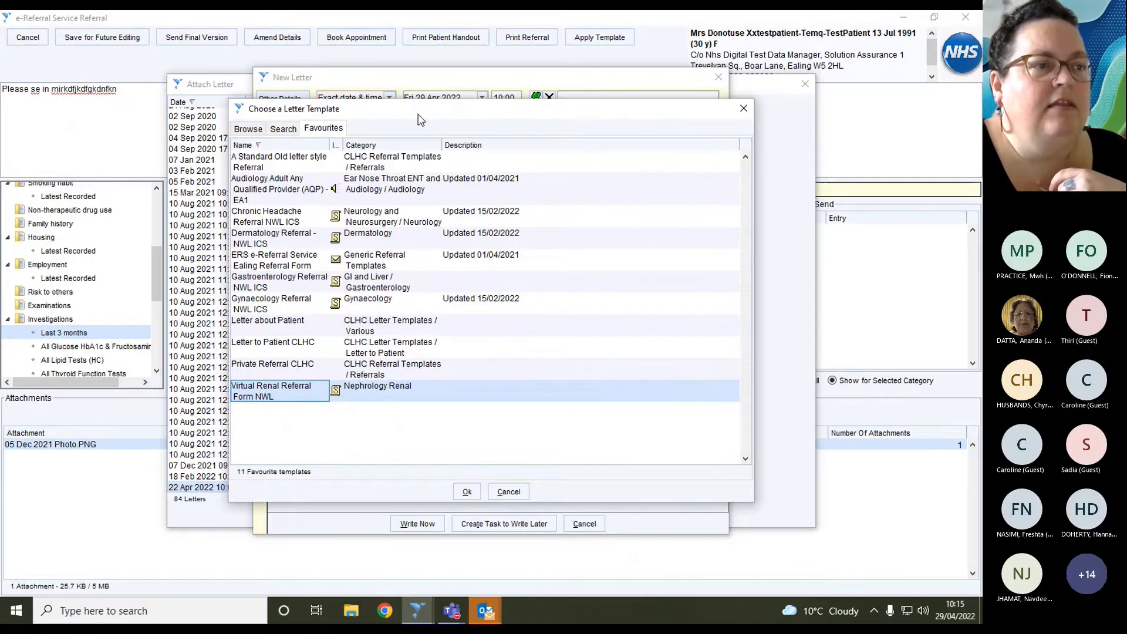
mouse_move(422, 113)
left_mouse_down()
mouse_move(375, 327)
mouse_move(431, 112)
left_mouse_up()
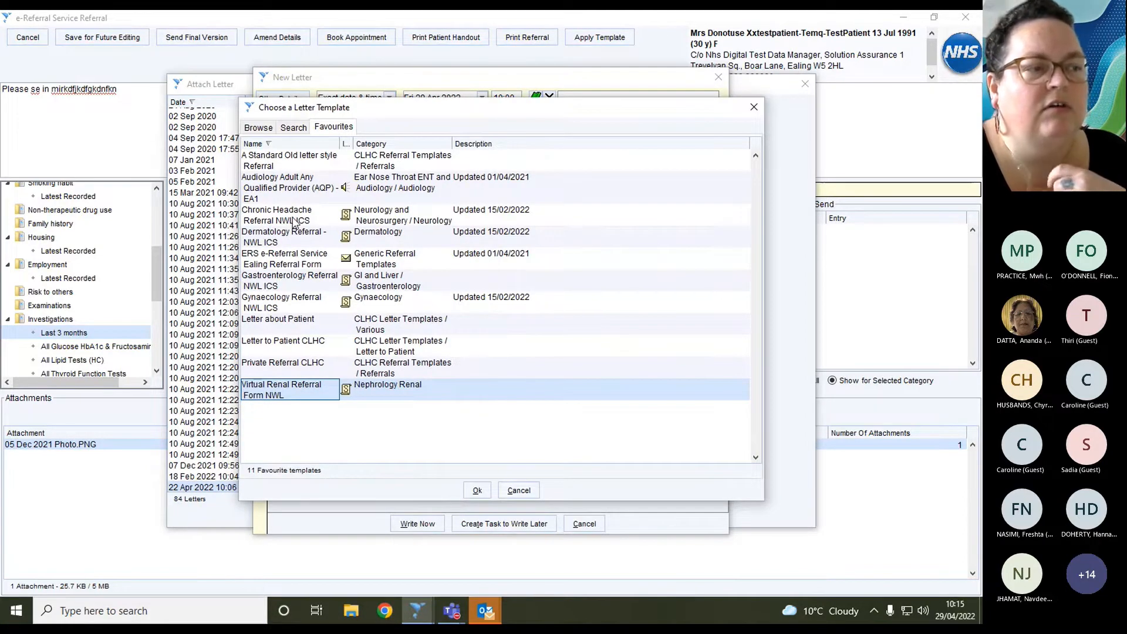
left_click(286, 263)
double_click(287, 262)
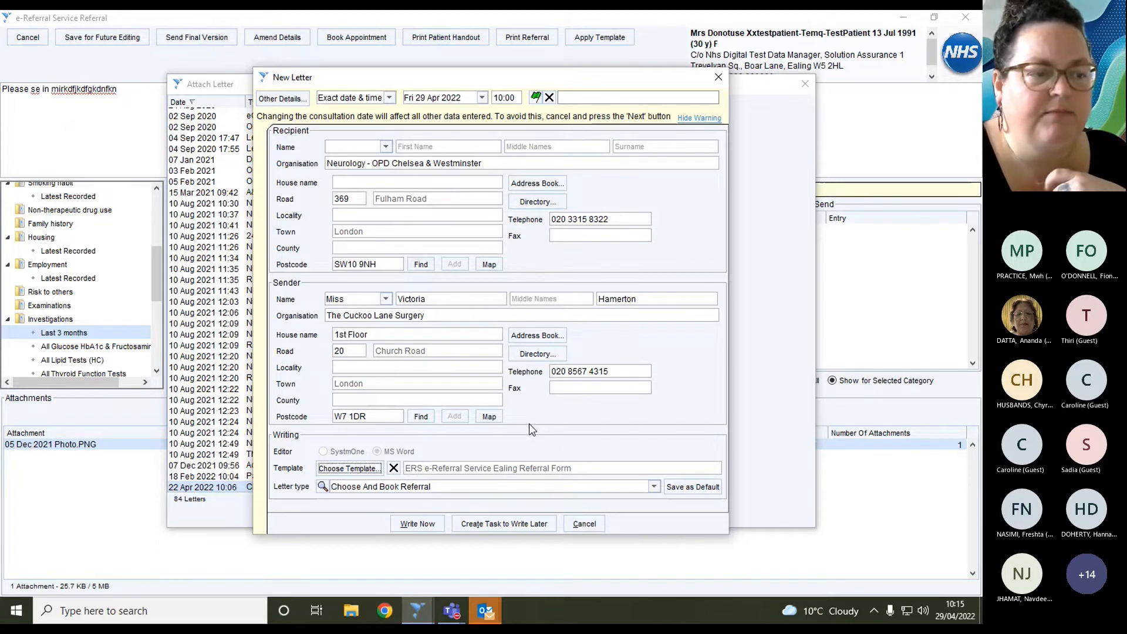
left_click(424, 524)
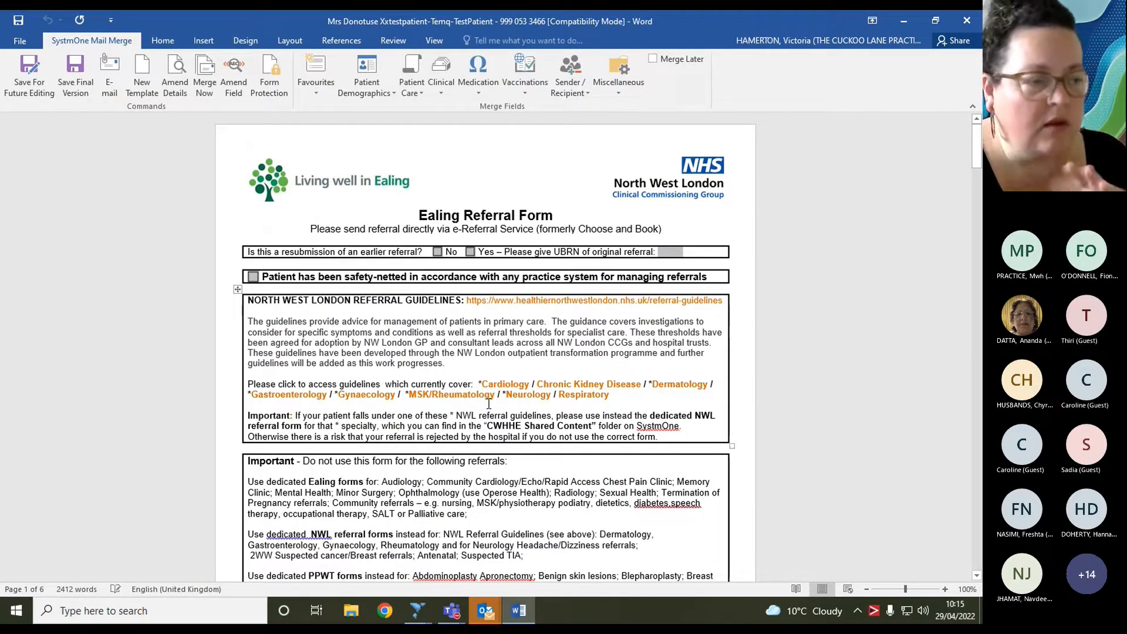
- Review the Ealing Referral Form's guidance and referral details, and turn on form protection
scroll(489, 404, "down", 2)
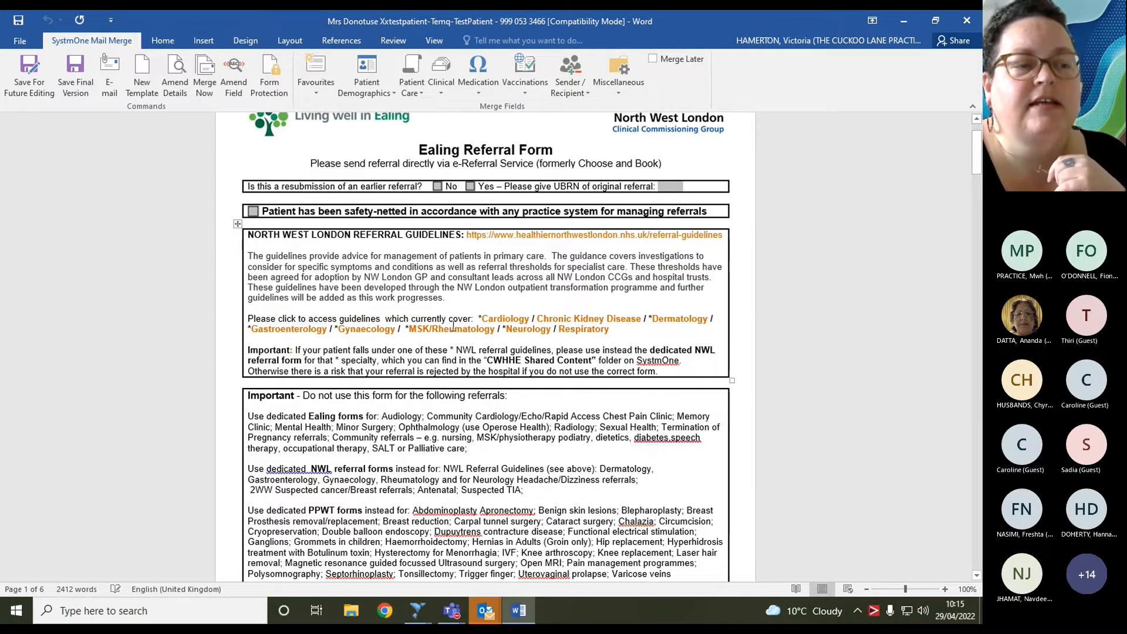
scroll(451, 329, "down", 1)
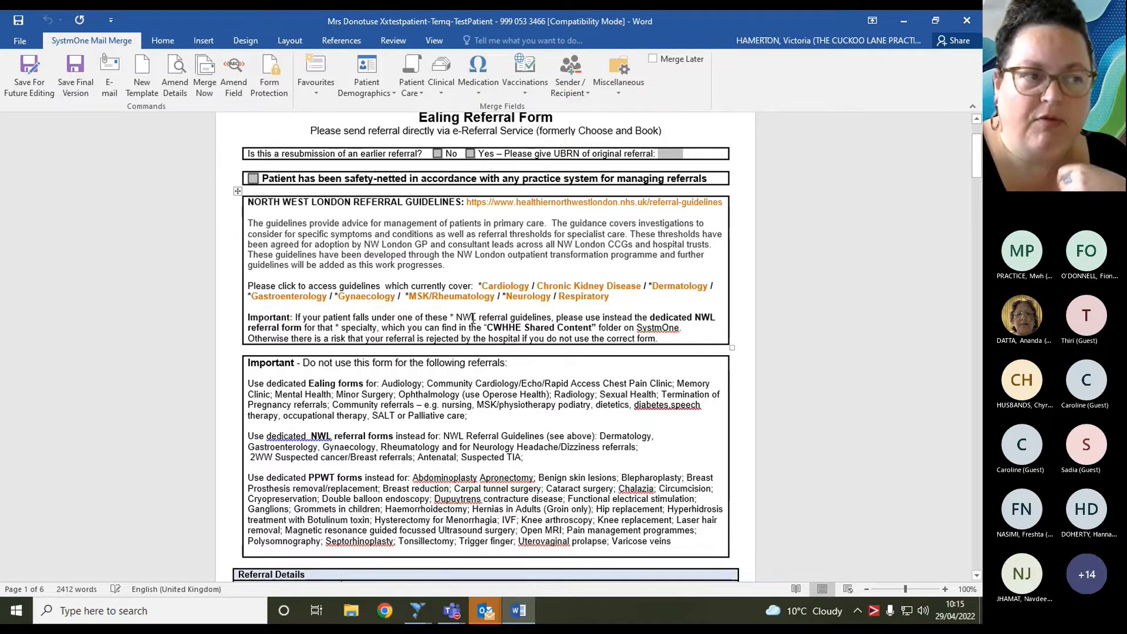
scroll(471, 320, "down", 1)
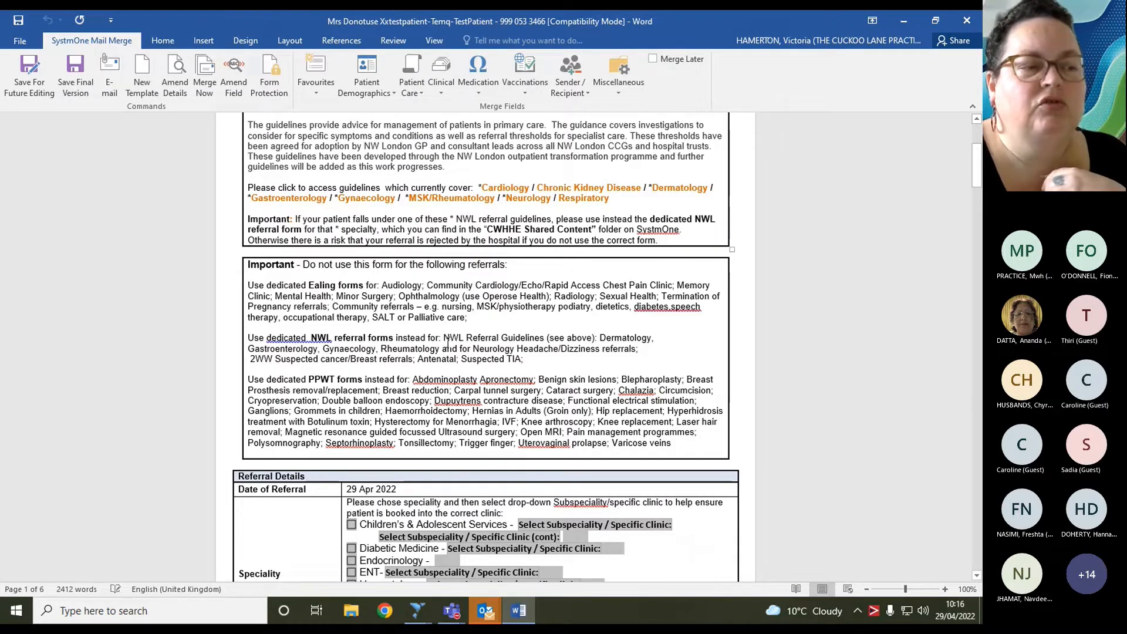
scroll(447, 343, "down", 6)
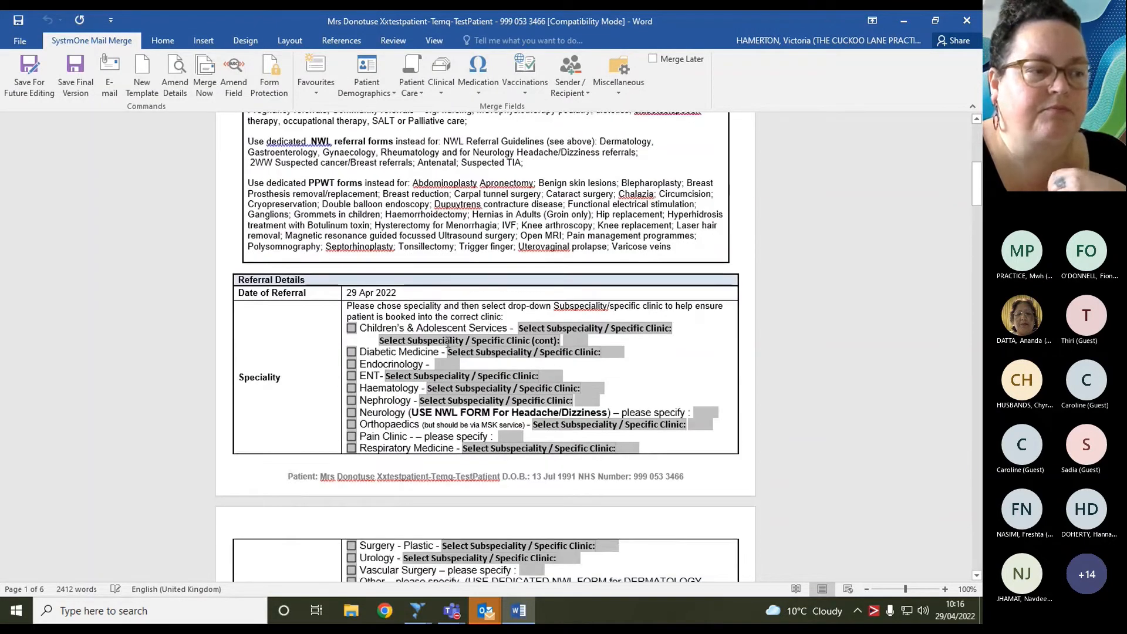
scroll(447, 344, "down", 4)
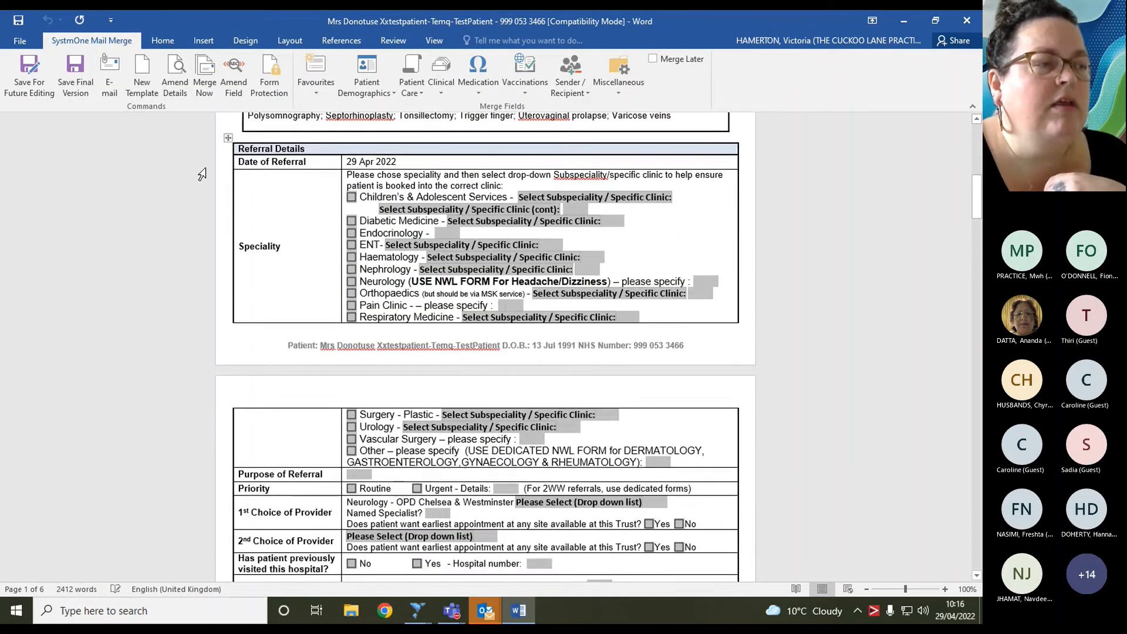
left_click(270, 87)
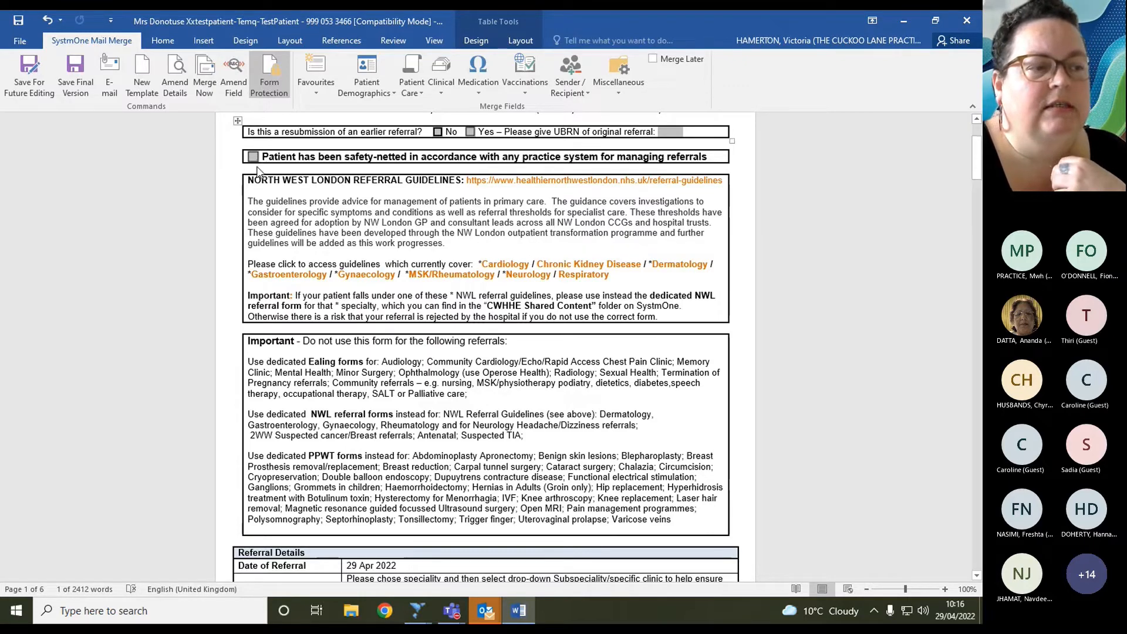
- Tick Neurology as the speciality in the form's referral details
scroll(322, 317, "down", 5)
scroll(322, 317, "down", 3)
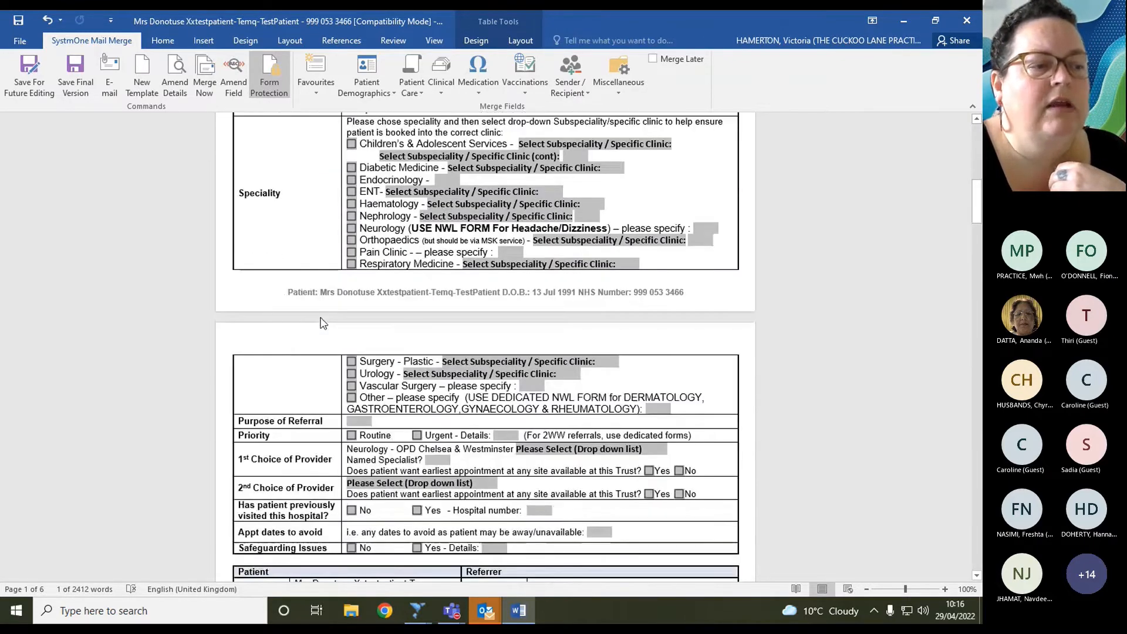
left_click(351, 195)
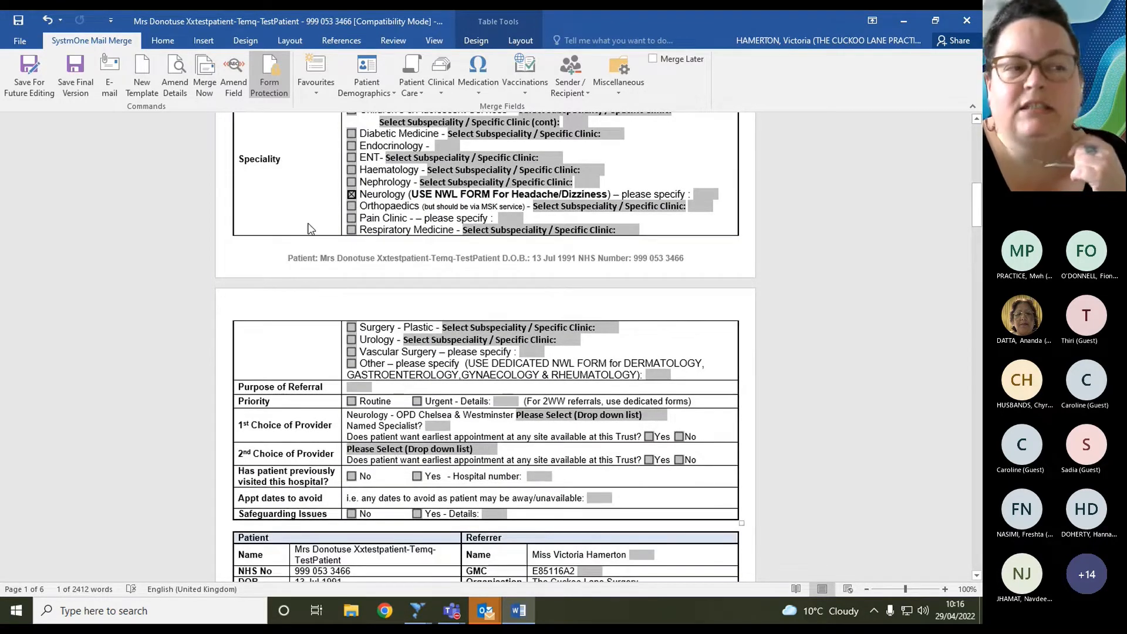
- Tick ENT to view its subspeciality and specific clinic options, and untick it again
scroll(311, 228, "up", 2)
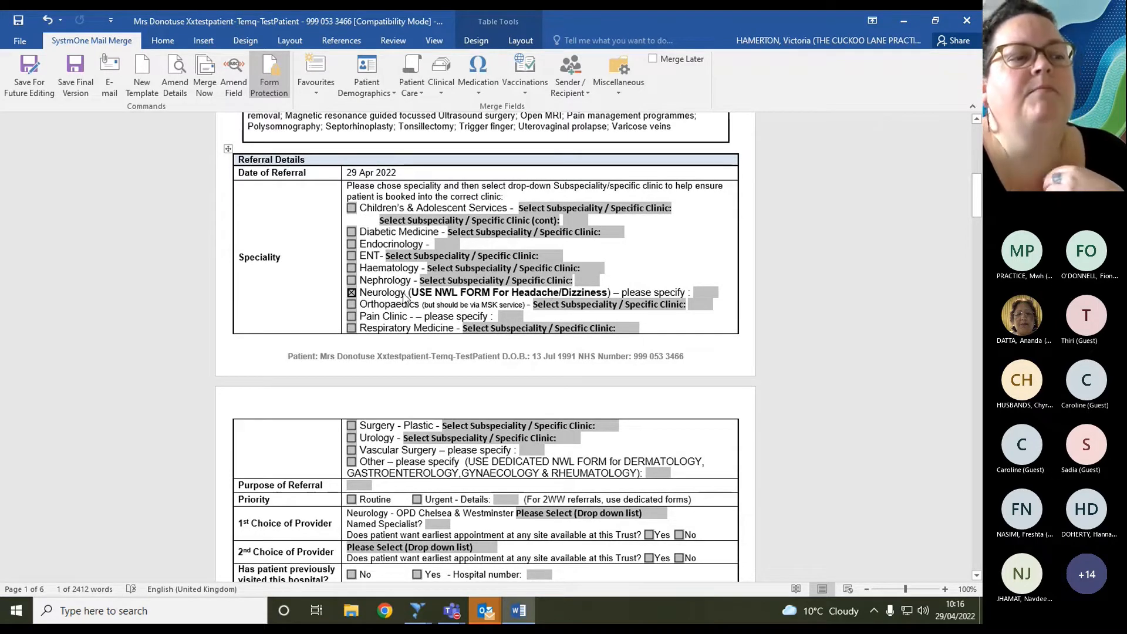
left_click(351, 256)
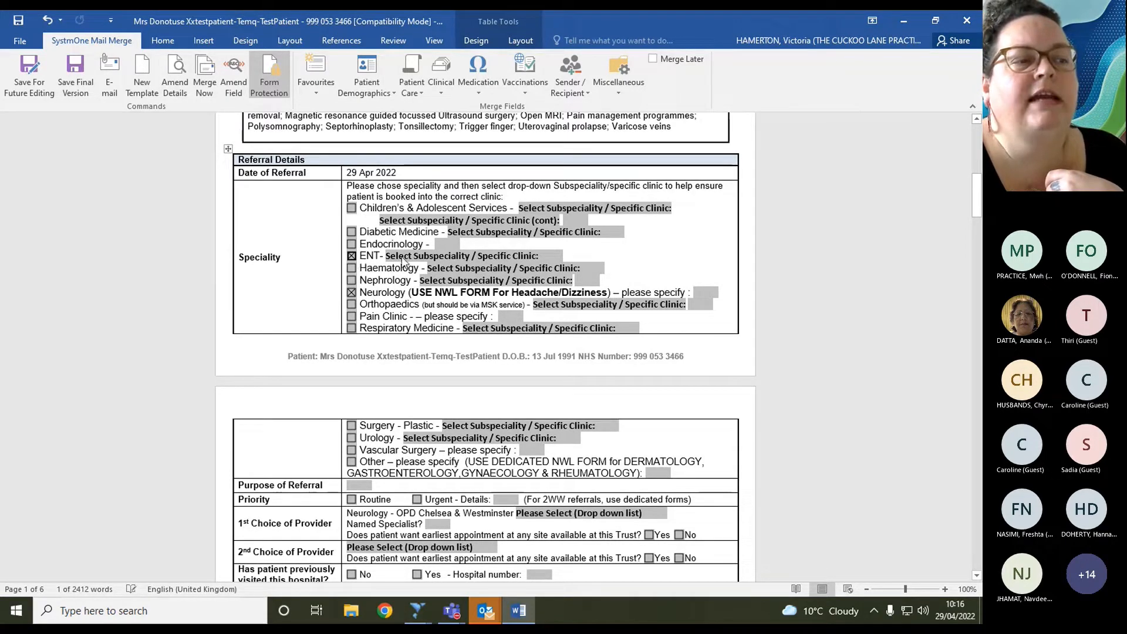
left_click(414, 258)
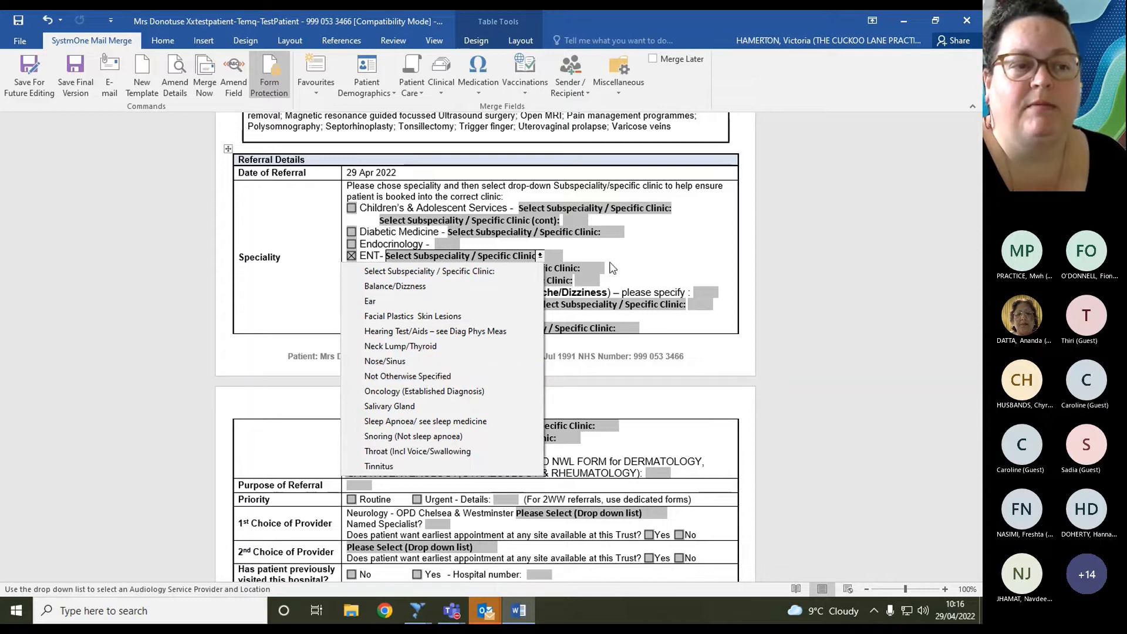
left_click(441, 256)
left_click(351, 256)
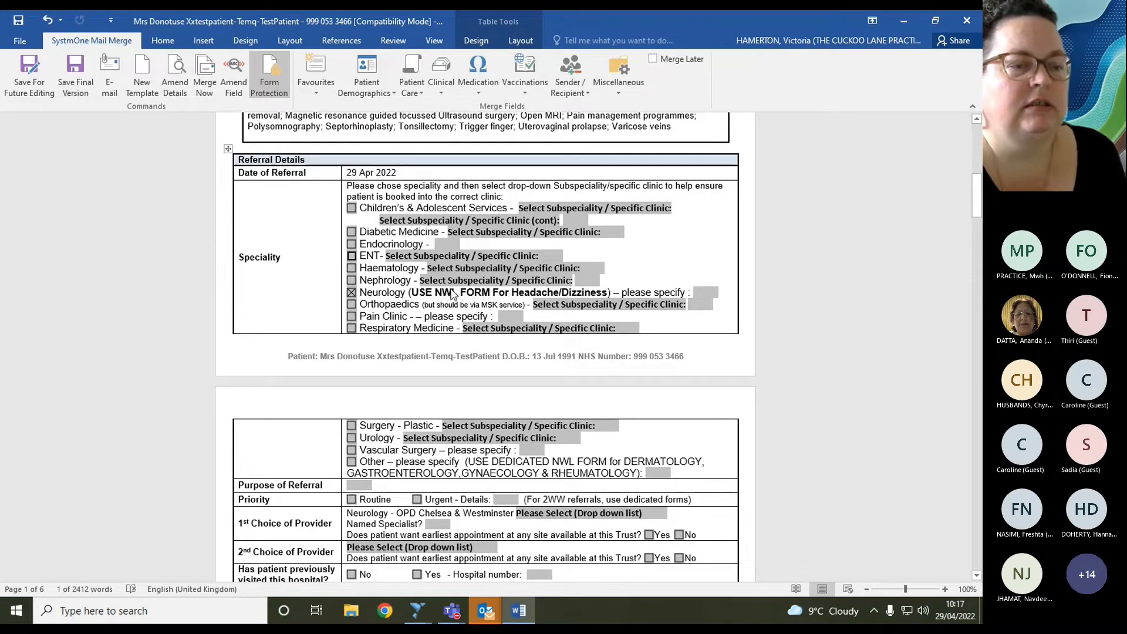
- Examine the remaining referral, patient and referrer details, locating the Purpose of Referral and Presenting Issue entry fields
scroll(452, 294, "down", 3)
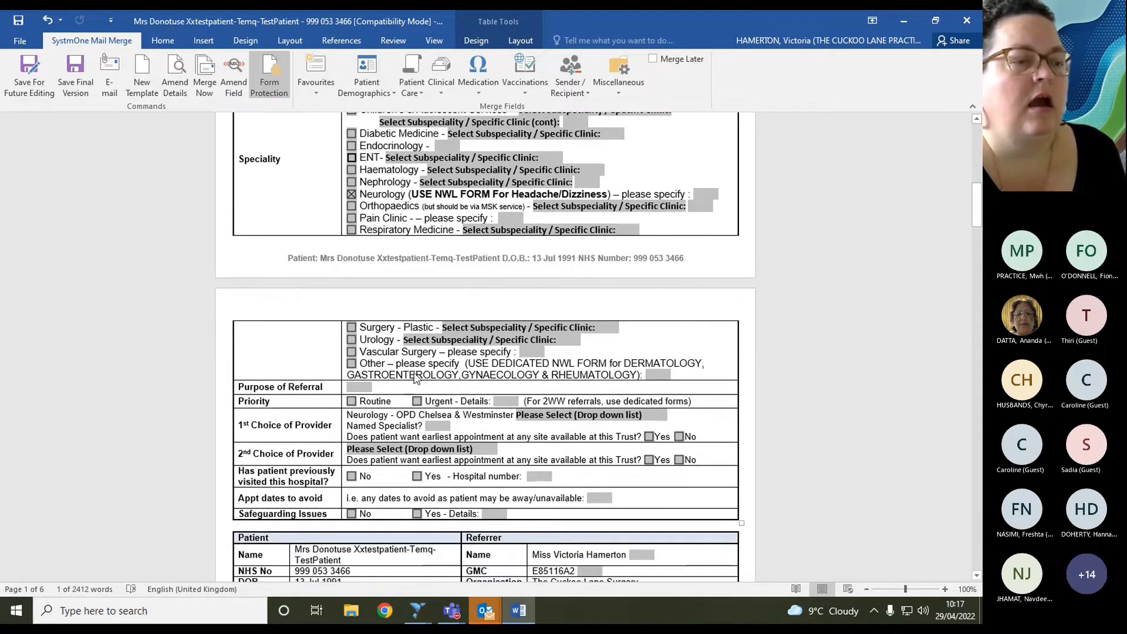
scroll(414, 378, "down", 2)
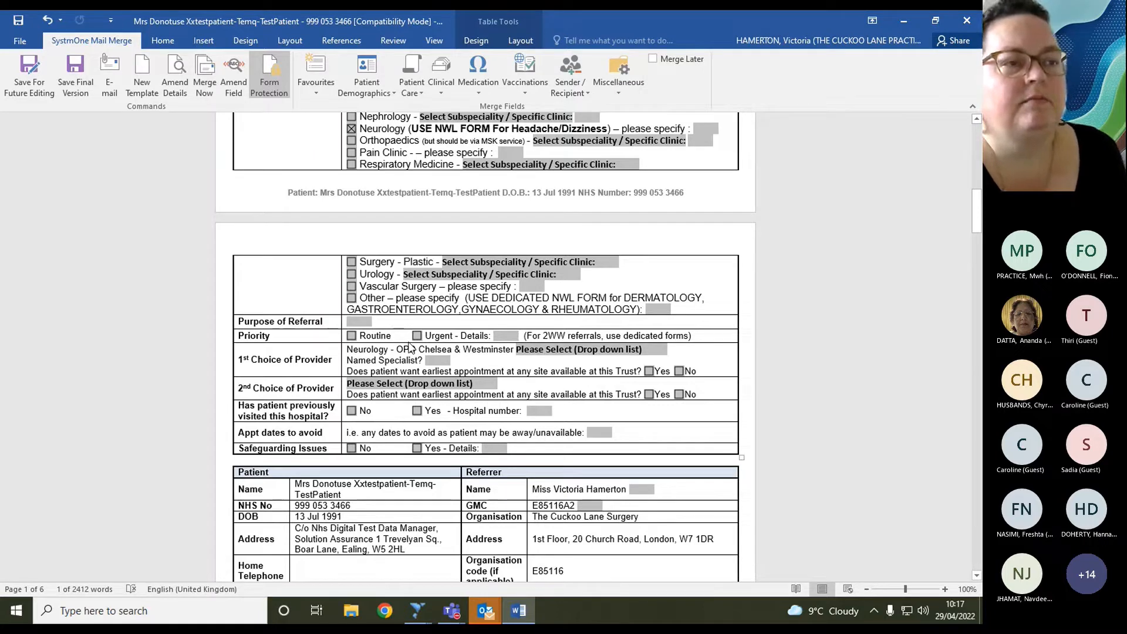
scroll(409, 346, "down", 3)
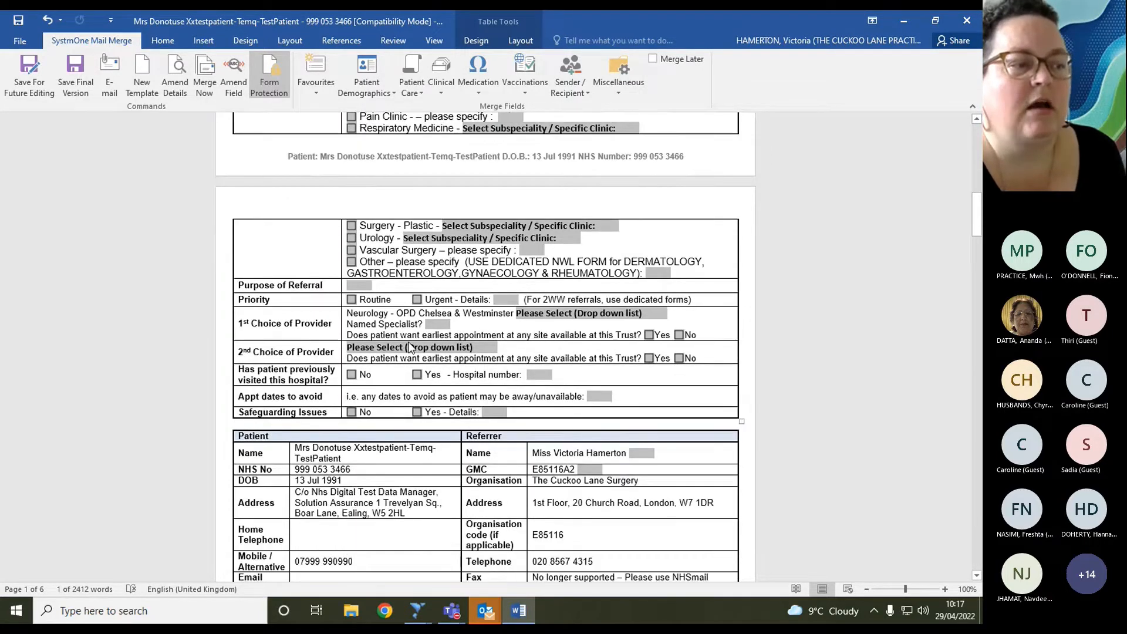
scroll(410, 347, "down", 1)
scroll(329, 264, "up", 2)
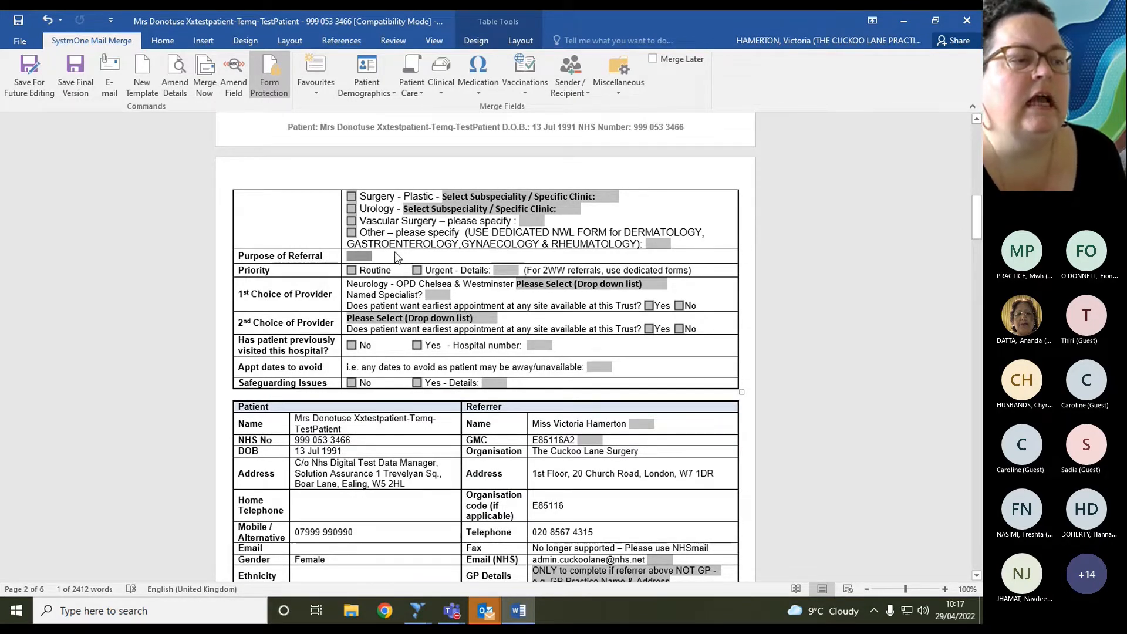
scroll(397, 259, "down", 10)
scroll(397, 258, "down", 5)
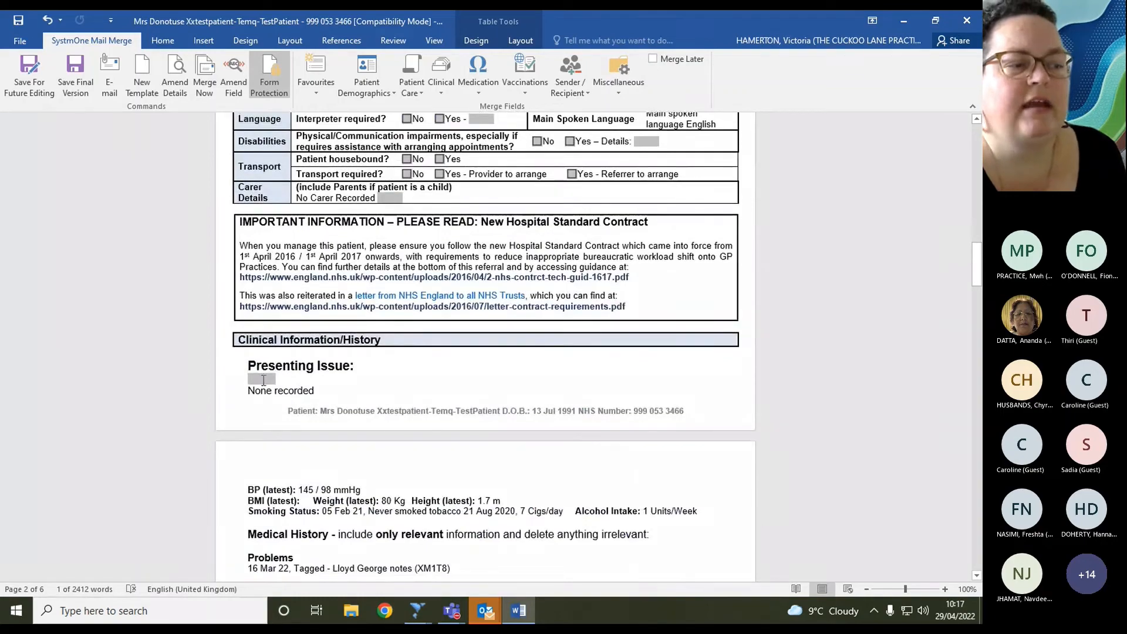
left_click(264, 381)
scroll(281, 383, "up", 14)
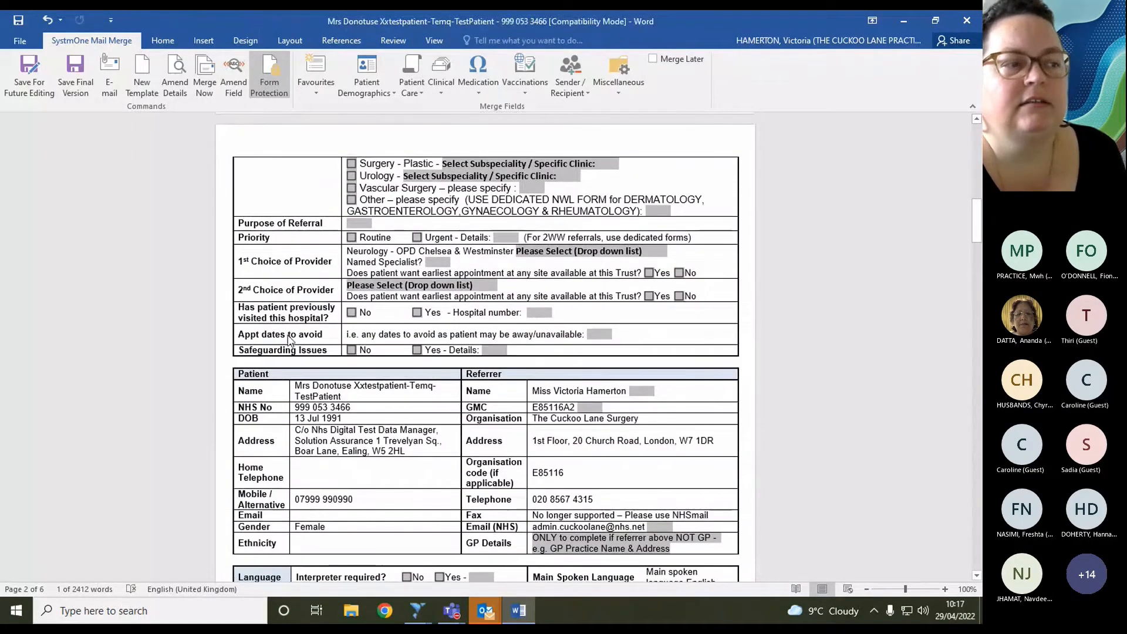
left_click(364, 225)
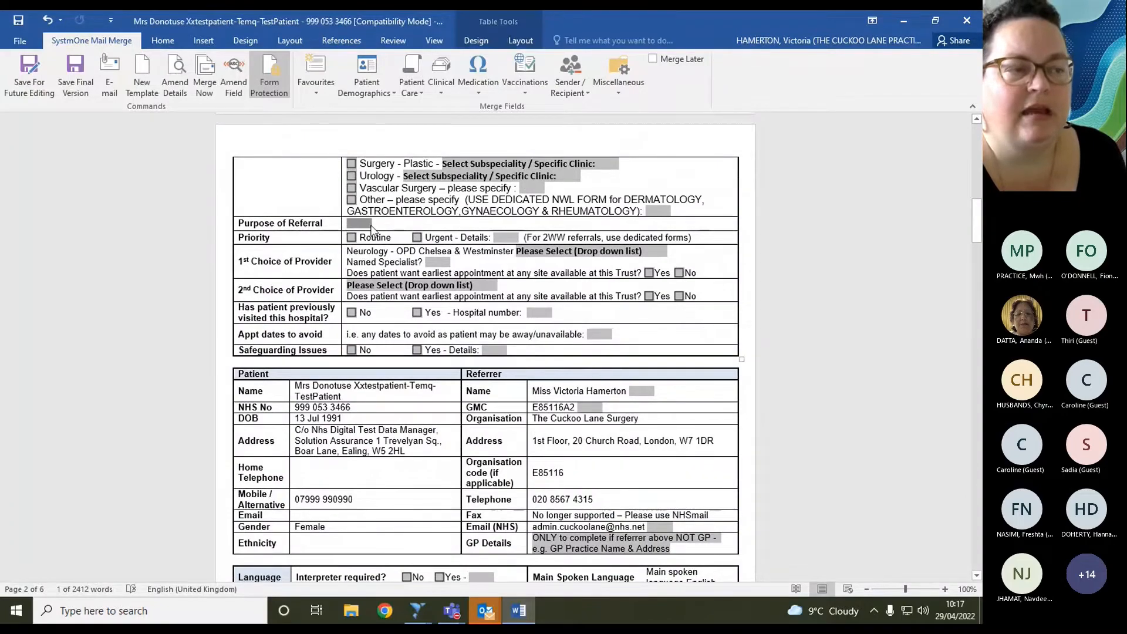
scroll(372, 229, "down", 4)
scroll(372, 231, "down", 9)
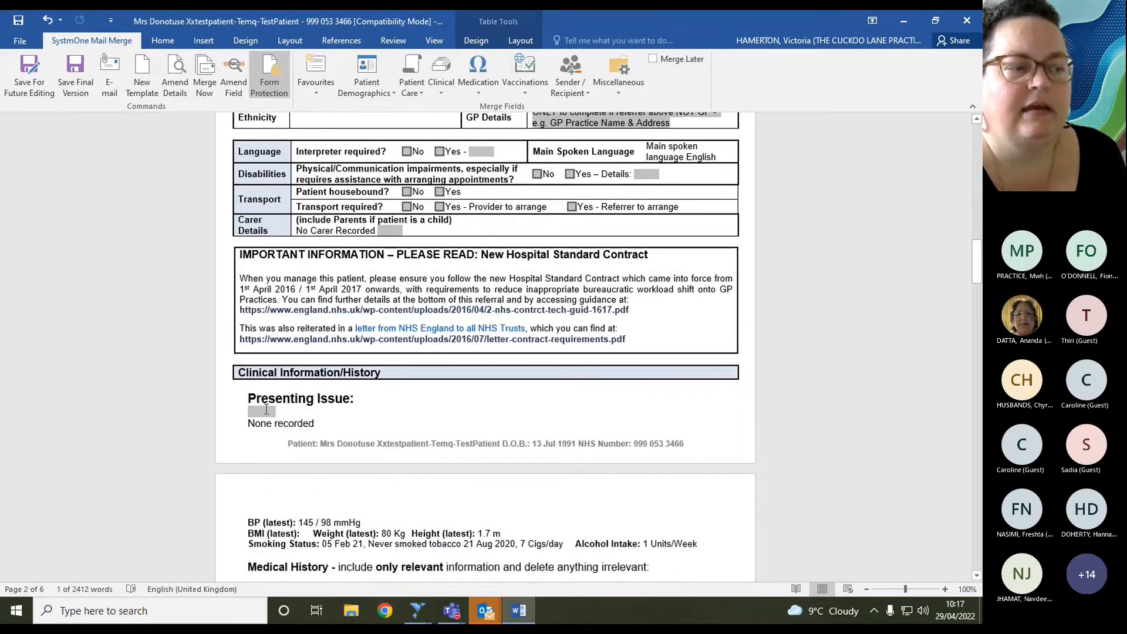
left_click(287, 408)
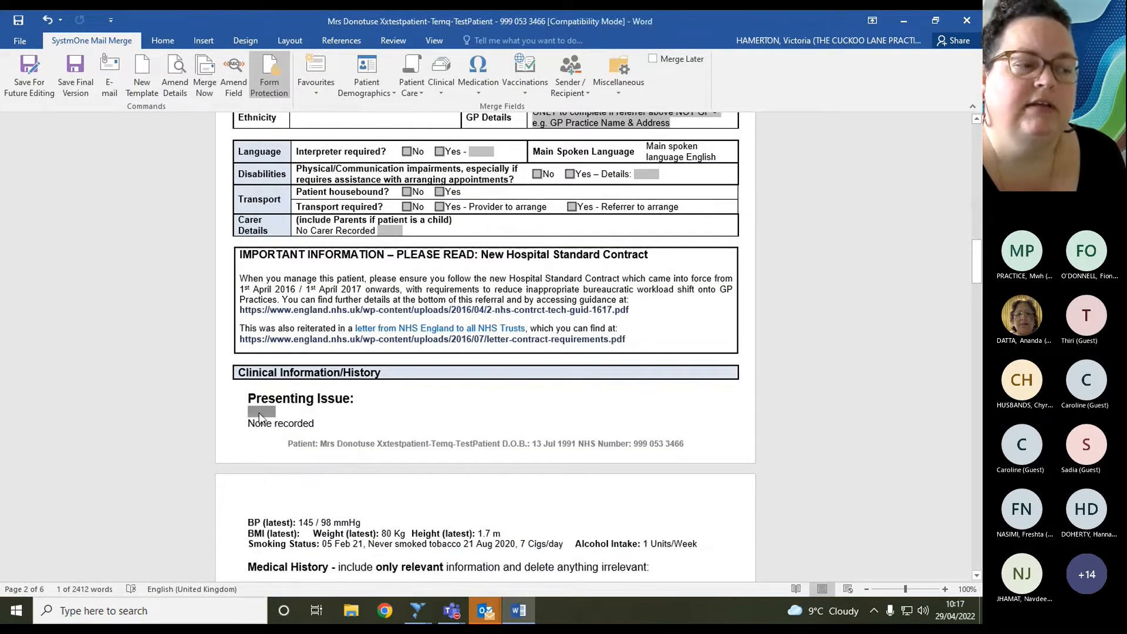
scroll(303, 333, "up", 9)
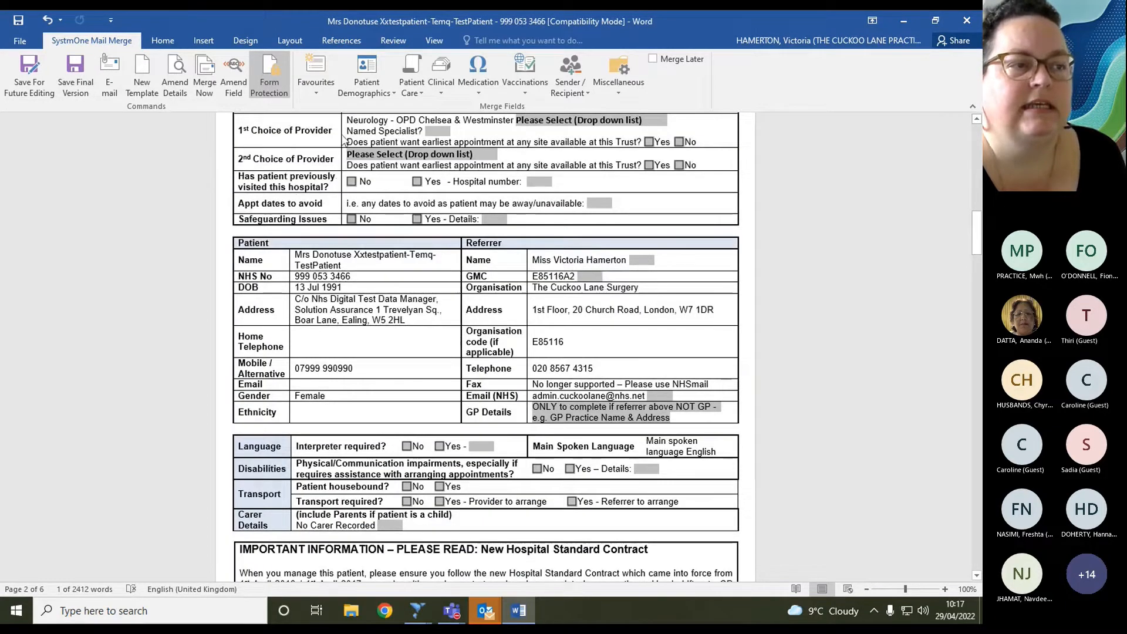
- Enter "ghjyjghnghtyh" as the Purpose of Referral and tick Routine as the priority
scroll(344, 140, "up", 3)
left_click(368, 192)
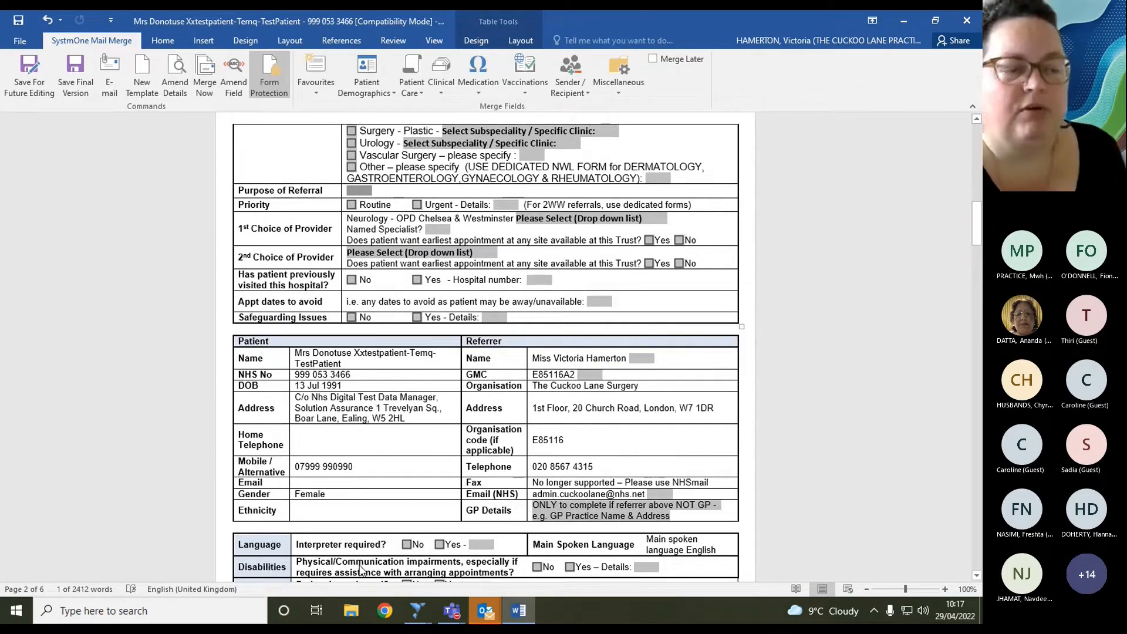
scroll(389, 215, "down", 5)
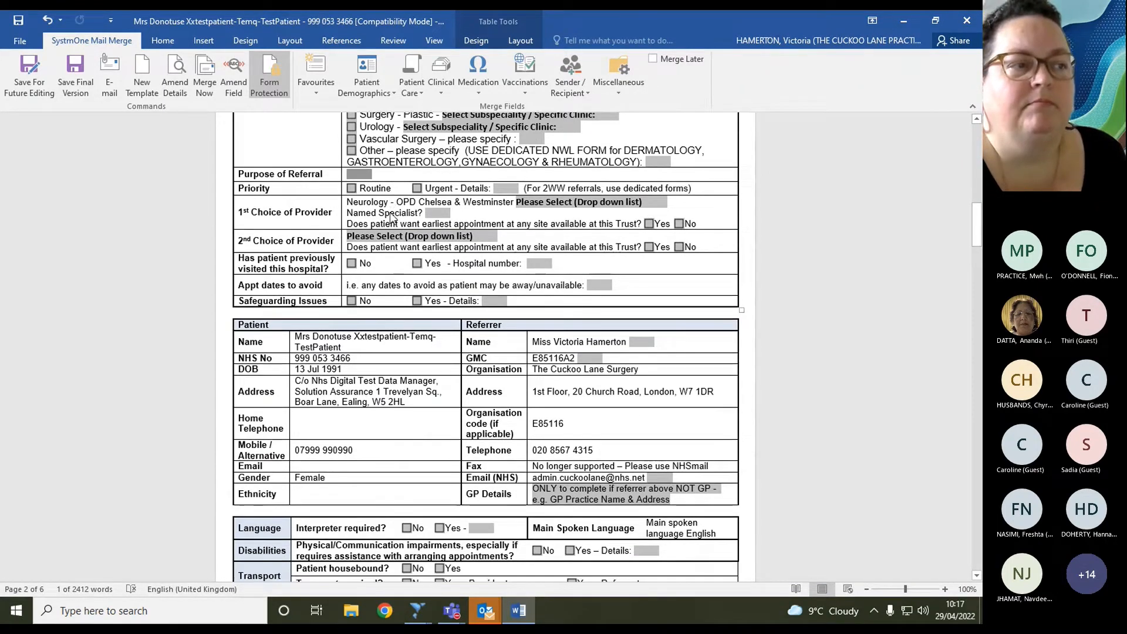
scroll(387, 212, "down", 18)
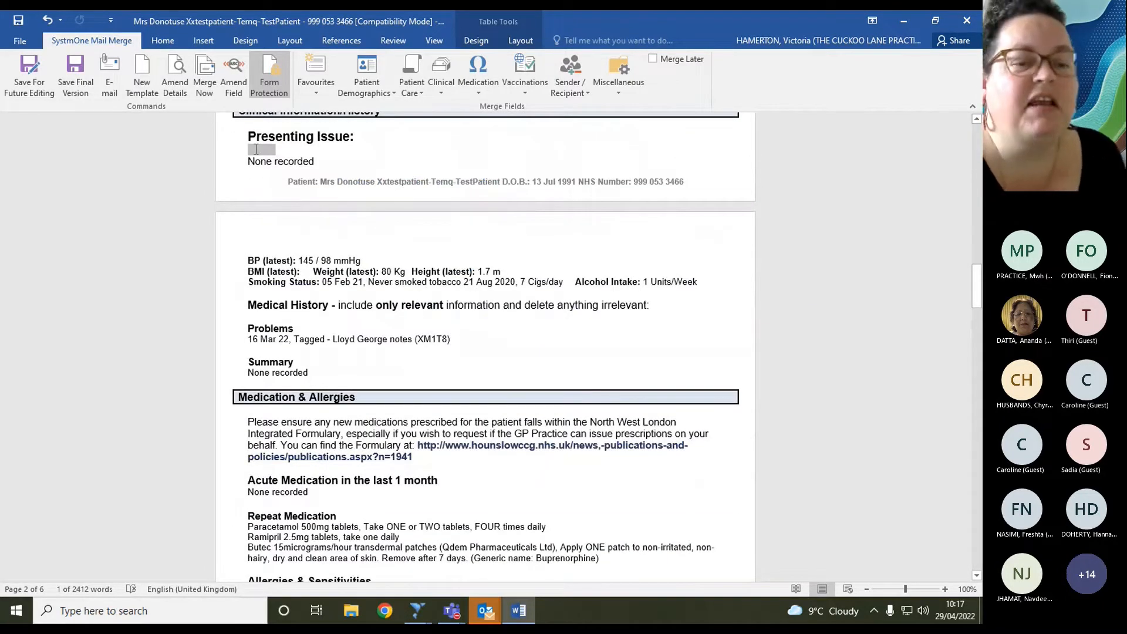
scroll(281, 164, "up", 9)
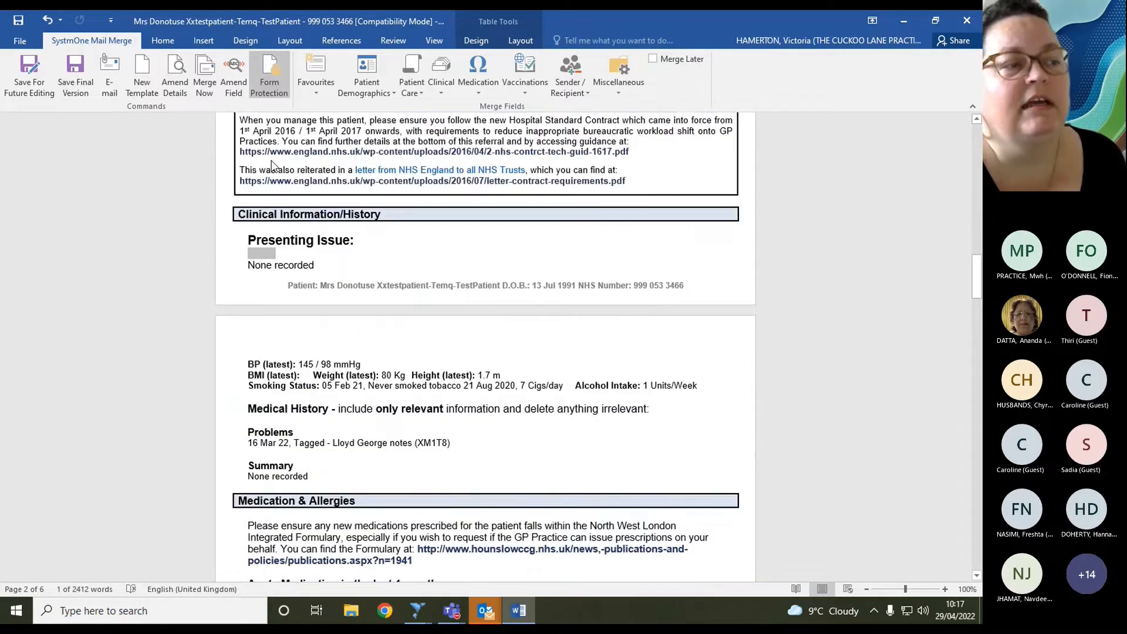
scroll(273, 167, "up", 15)
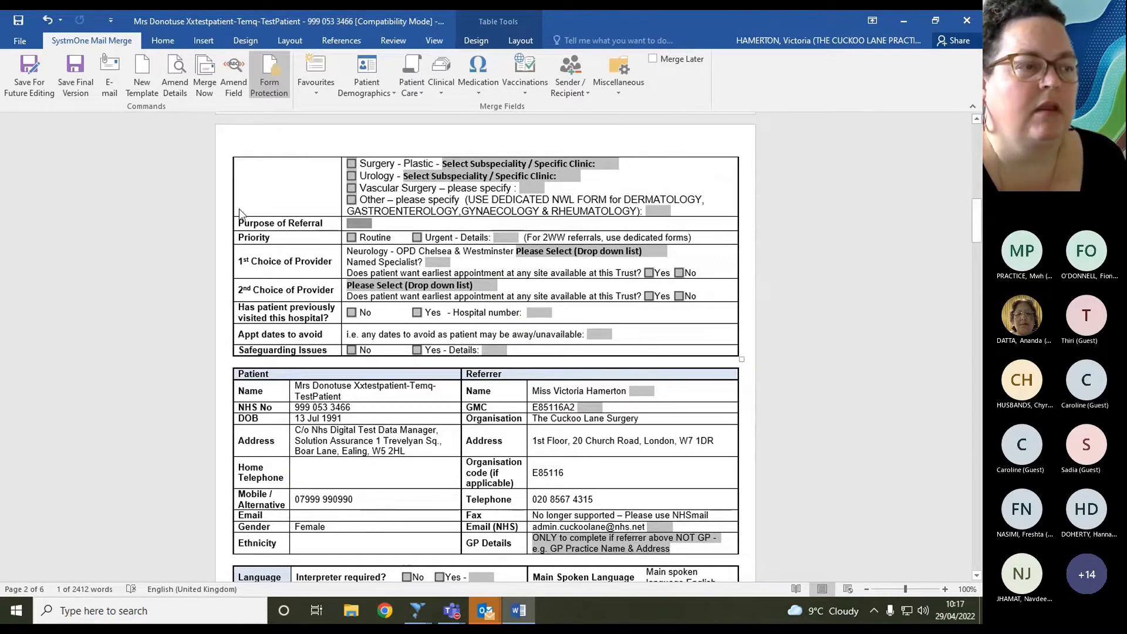
left_click(363, 223)
type("ghjyjghnghtyh")
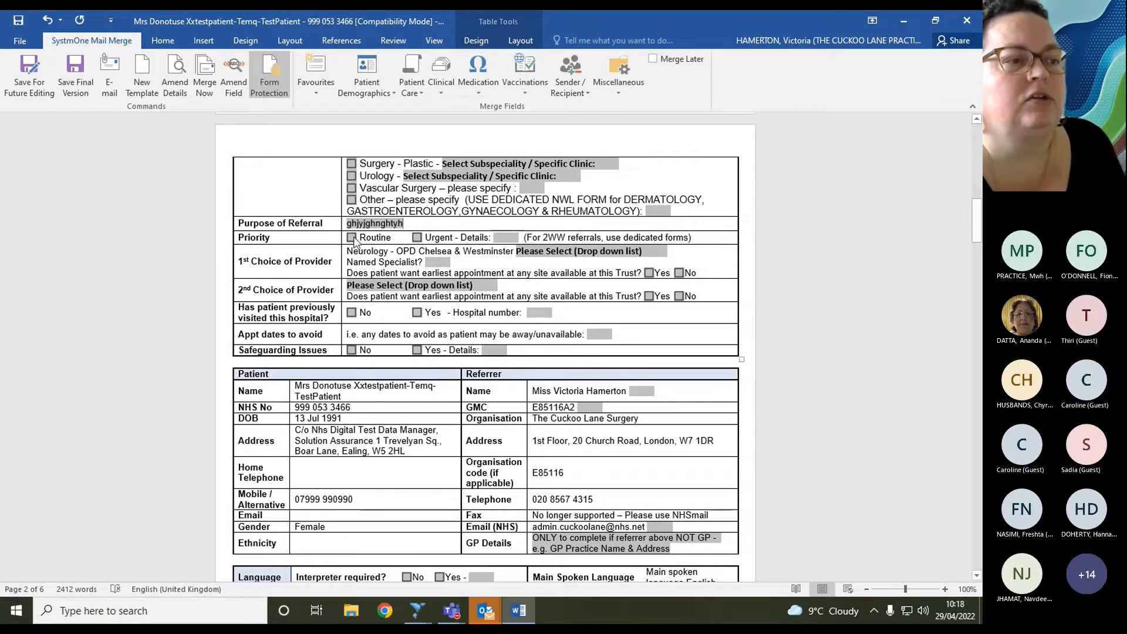
left_click(351, 237)
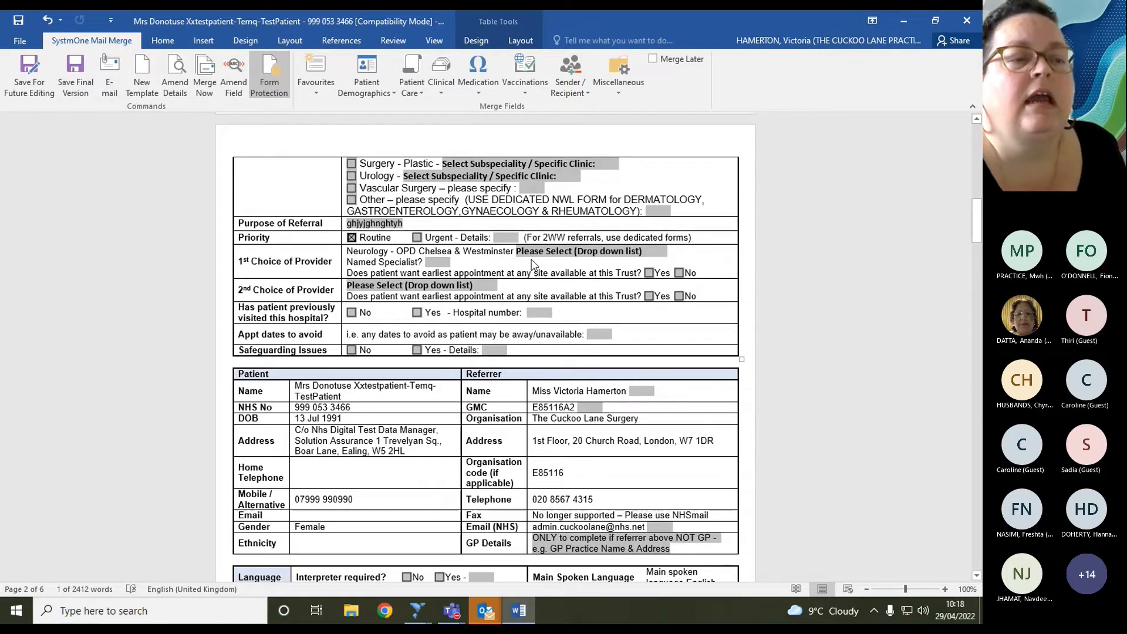
- Turn off form protection and delete the prefilled "Neurology - OPD Chelsea & Westminster" text from the 1st Choice of Provider
left_click(280, 64)
left_click(453, 256)
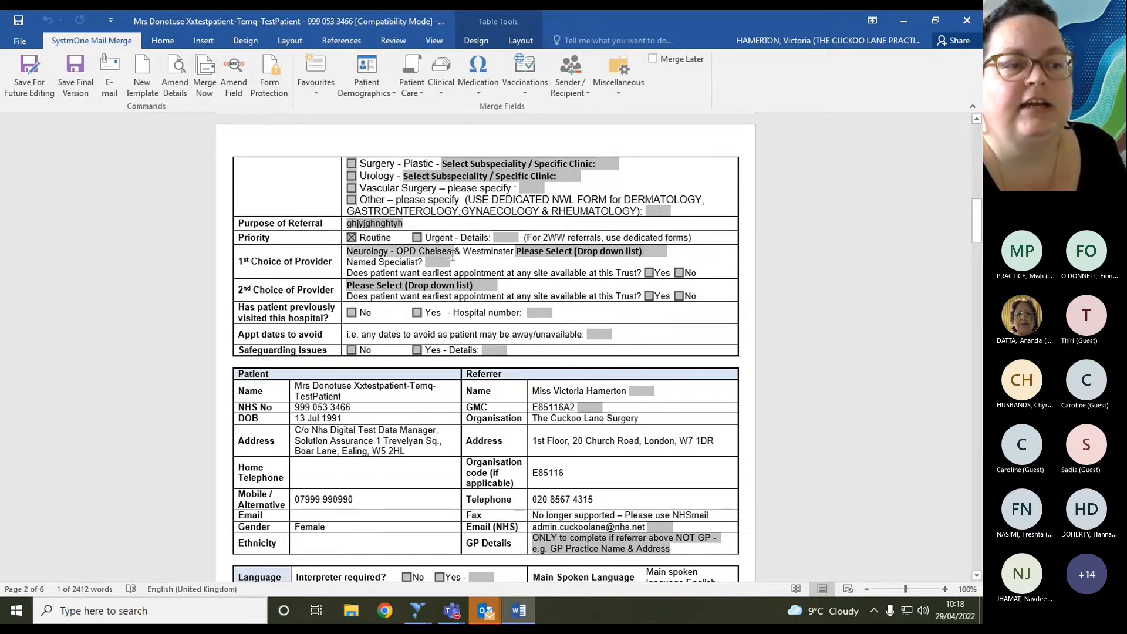
left_click_drag(452, 256, 492, 257)
key("Delete")
- Turn form protection back on and choose "Chelsea Westminister Hospital - CW Trust" as the 1st Choice of Provider
left_click(276, 68)
left_click(413, 252)
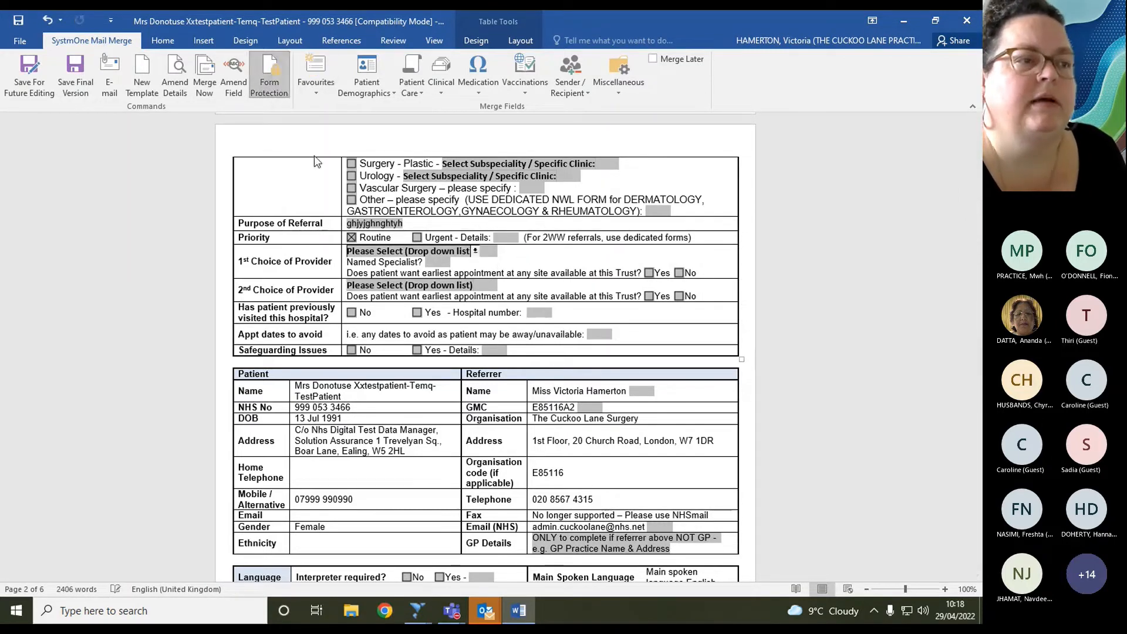
left_click(411, 253)
left_click(365, 312)
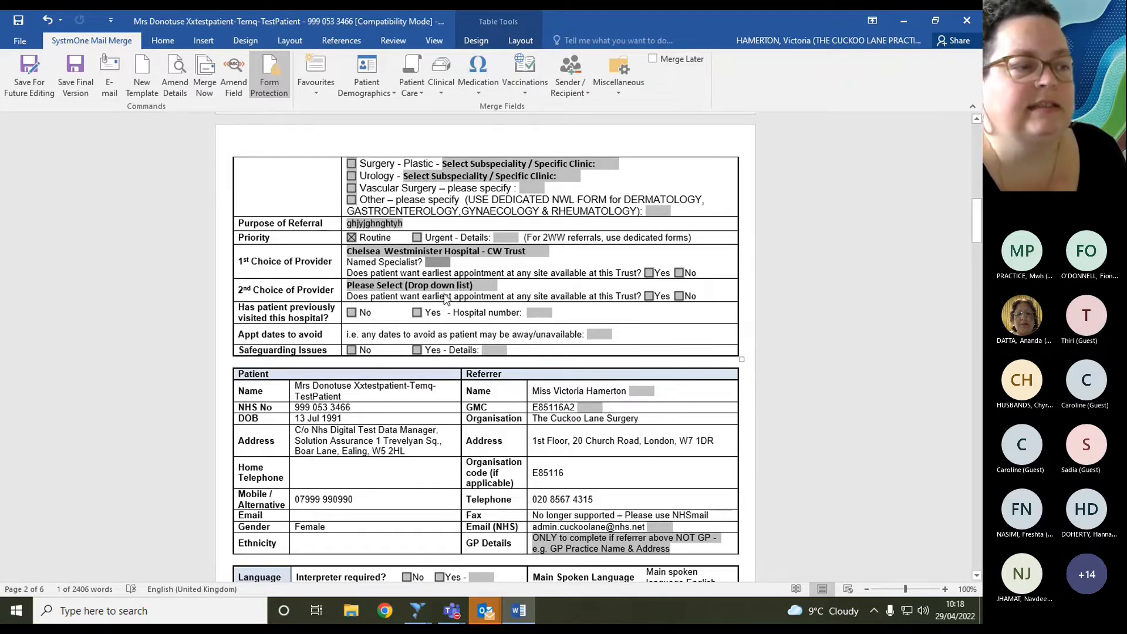
- Review the form's remaining provider, patient, language and transport details, the Presenting Issue field, and the medical history and medication sections
scroll(445, 300, "down", 3)
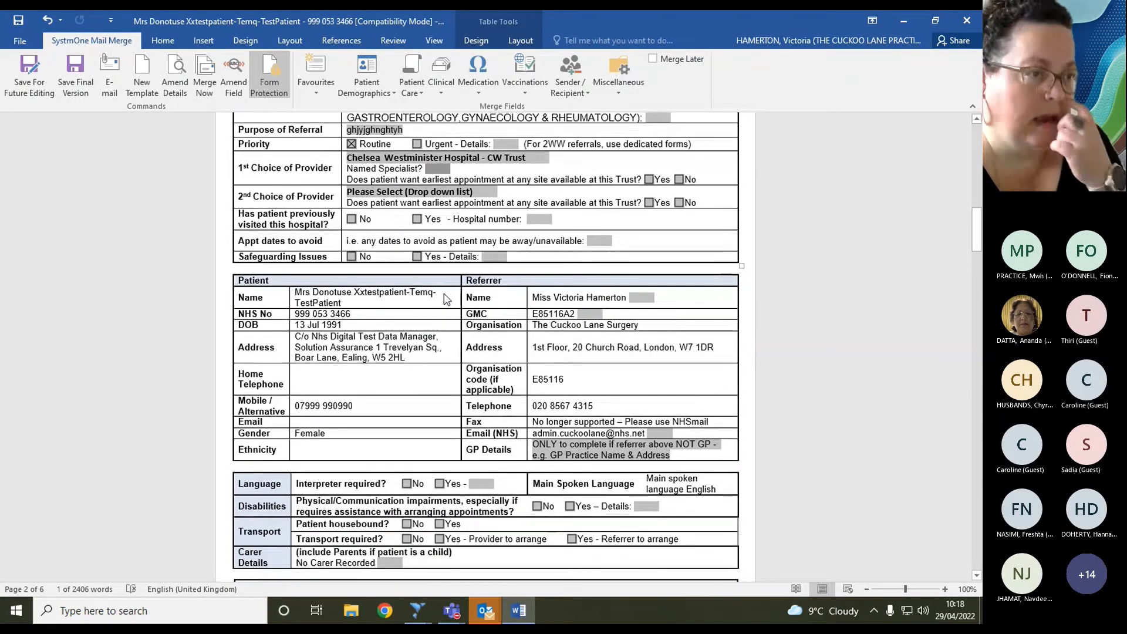
scroll(445, 300, "down", 1)
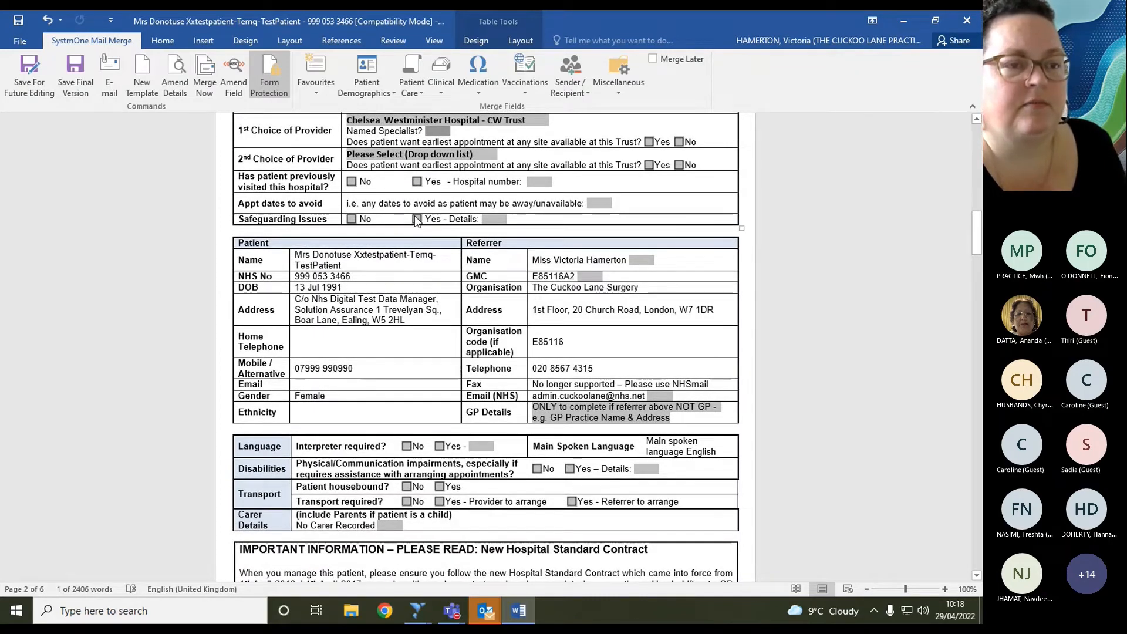
scroll(416, 220, "down", 2)
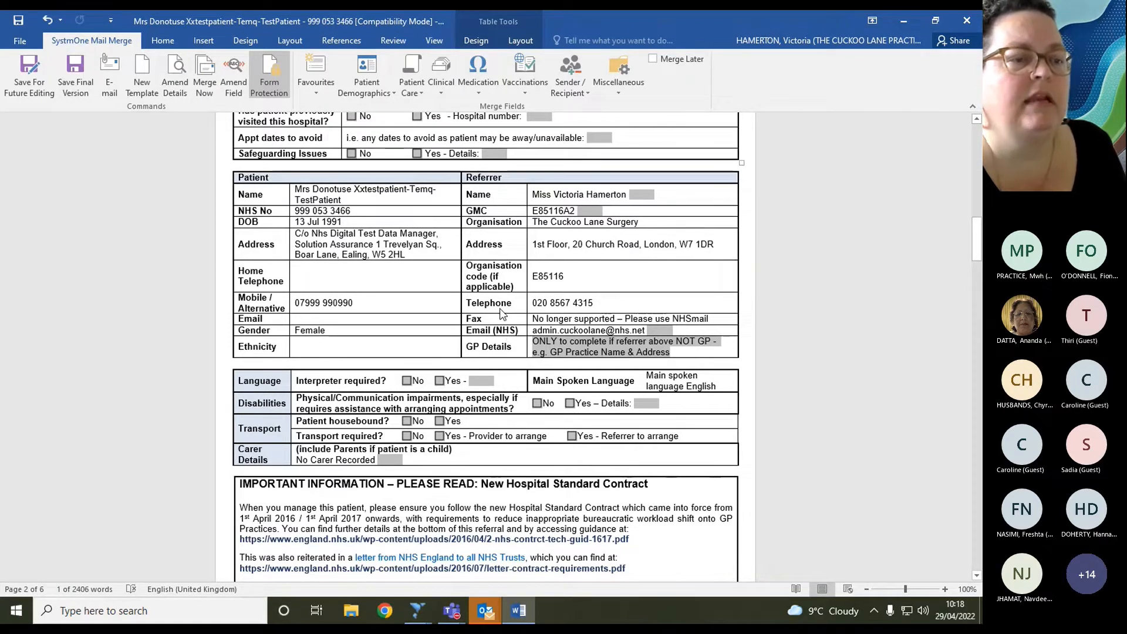
scroll(500, 314, "down", 2)
scroll(489, 308, "down", 2)
scroll(488, 308, "down", 3)
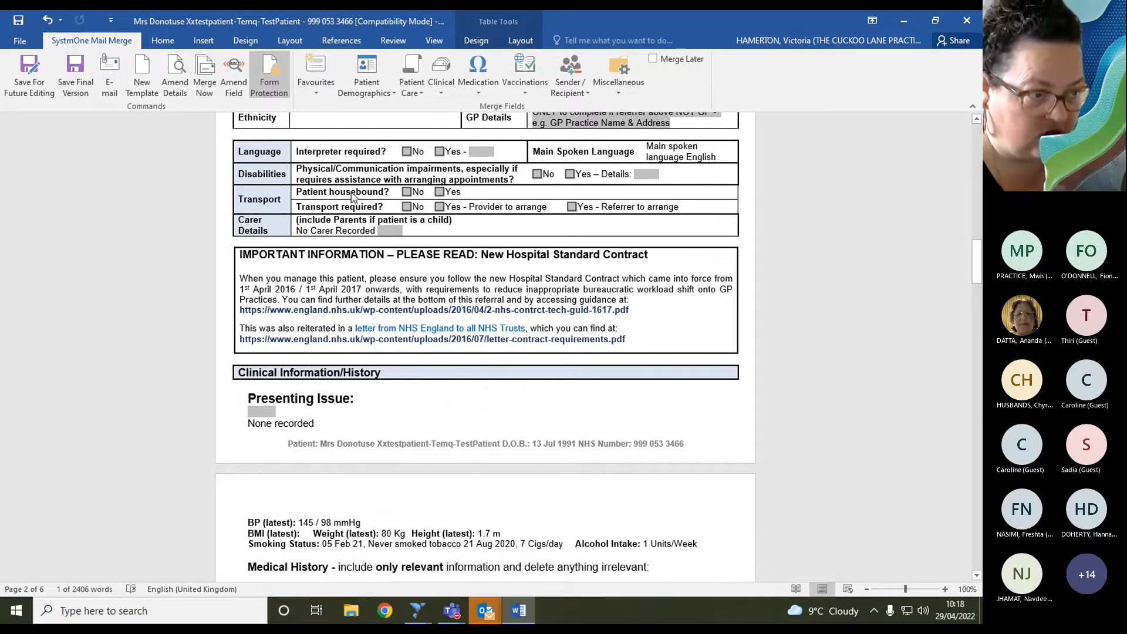
scroll(352, 197, "down", 4)
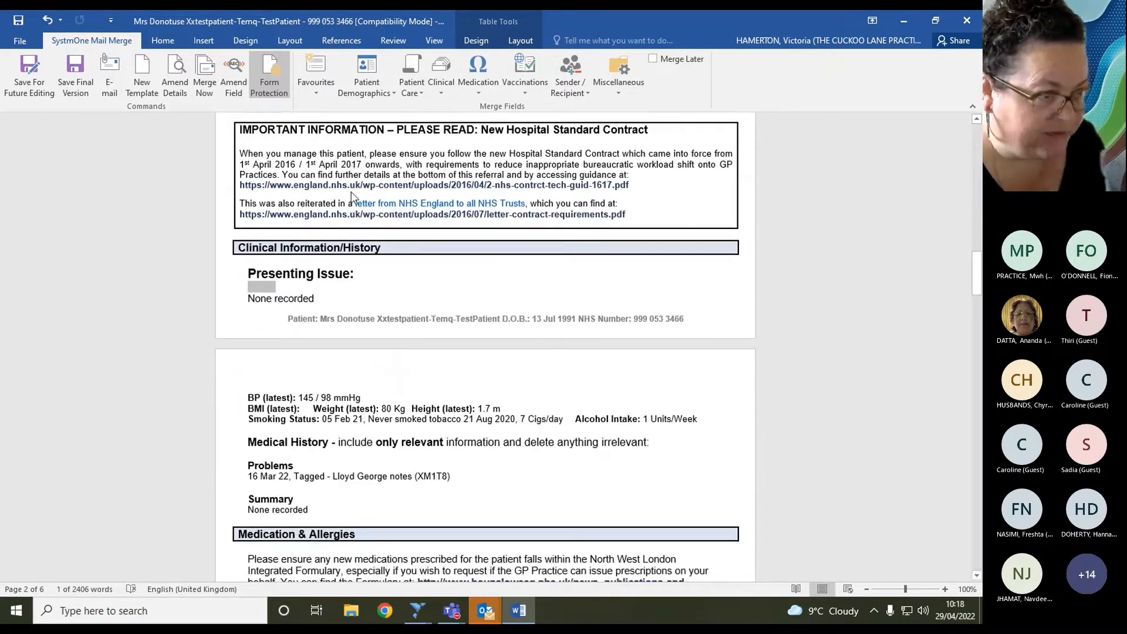
scroll(352, 197, "down", 3)
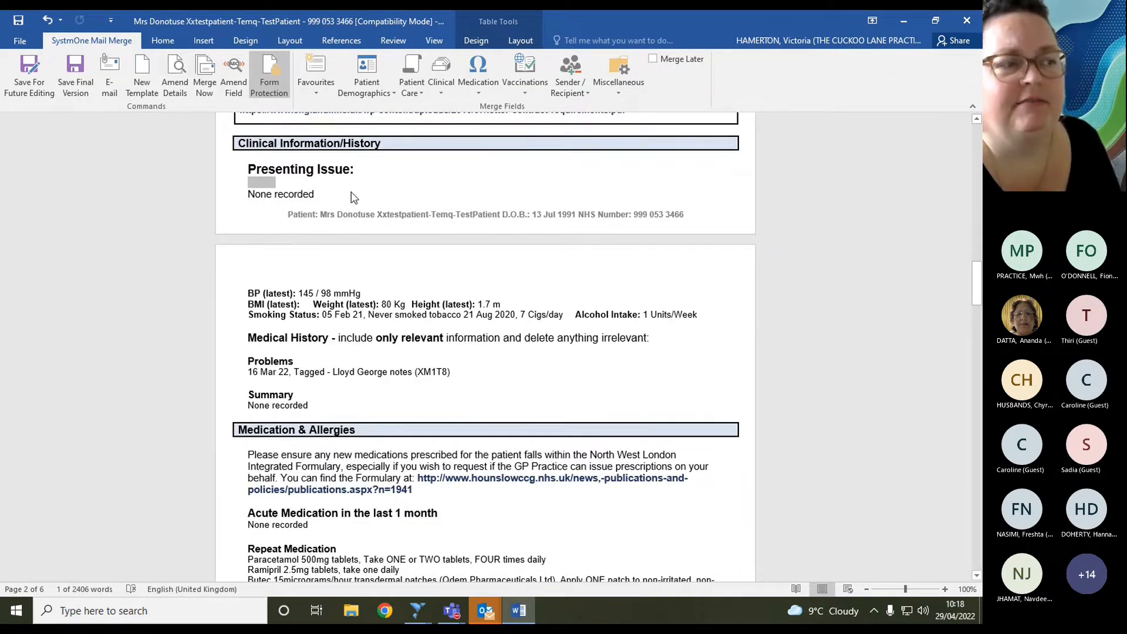
scroll(352, 197, "down", 5)
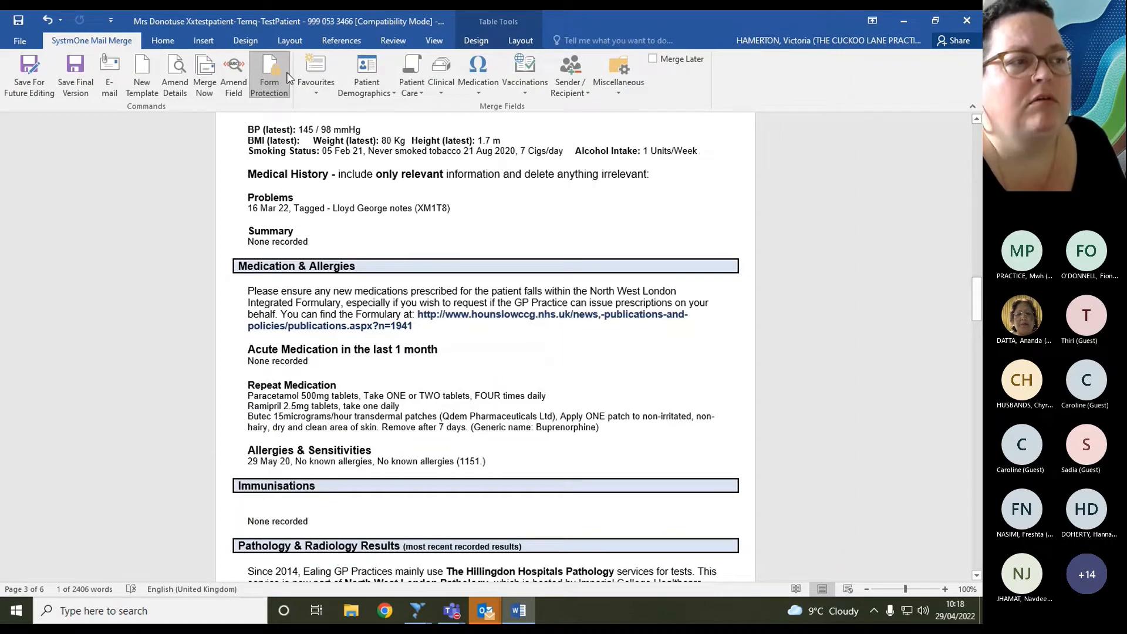
- Turn off form protection and delete the blank line between the Medical History heading and Problems
left_click(265, 73)
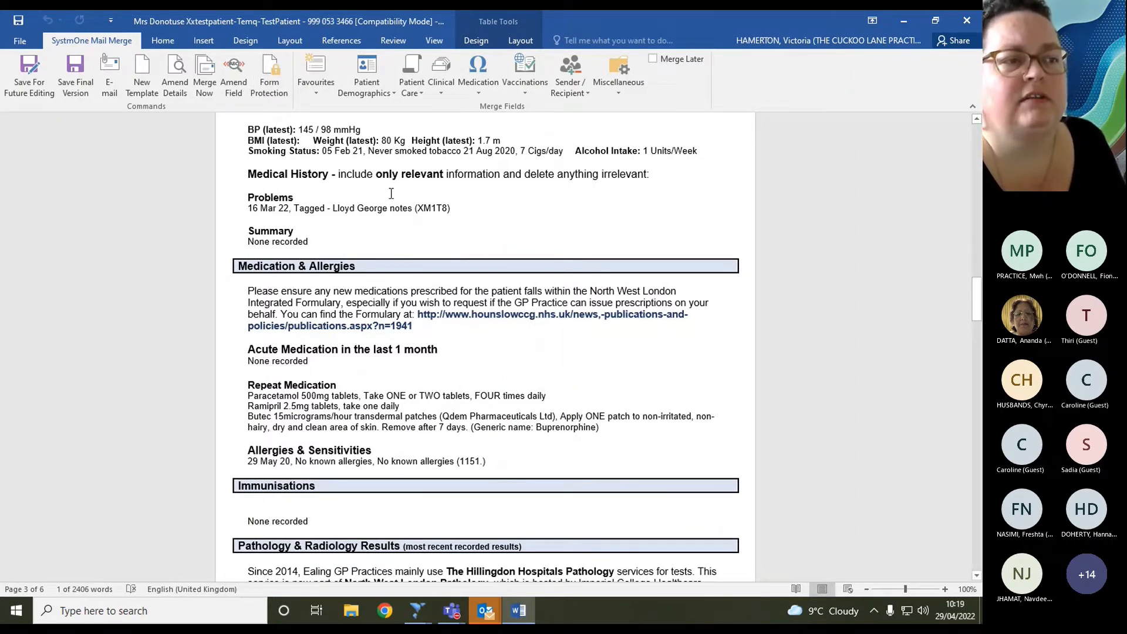
left_click_drag(338, 175, 650, 175)
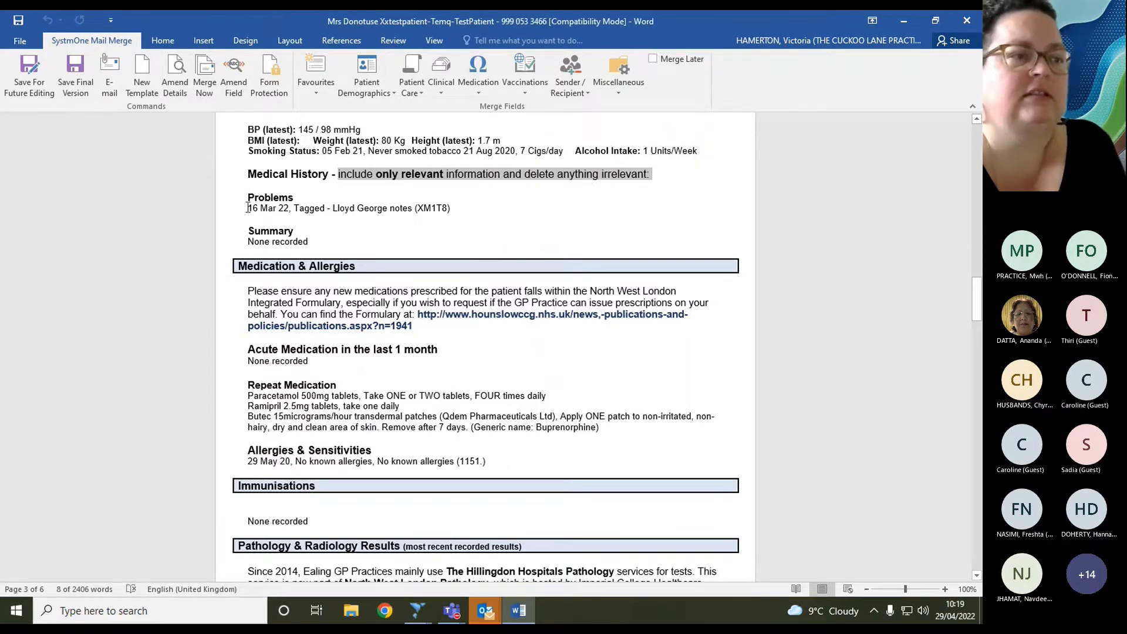
left_click(285, 187)
key("Delete")
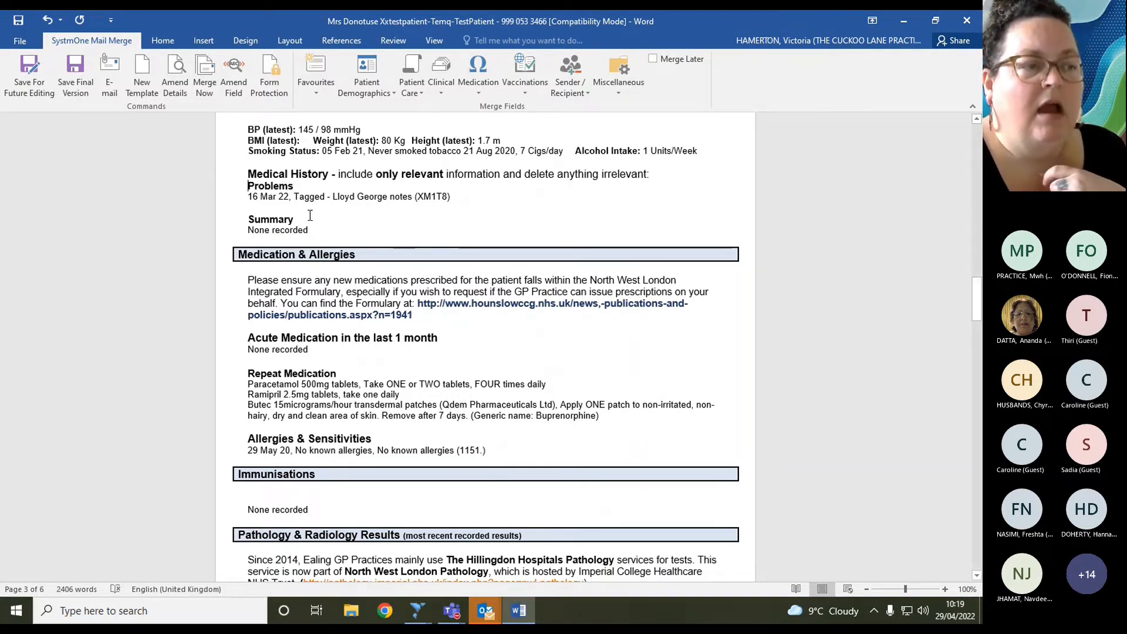
- Examine the Problems and Summary entries, and the medication, pathology, radiology and hospital contract sections through the rest of the form
left_click(227, 200)
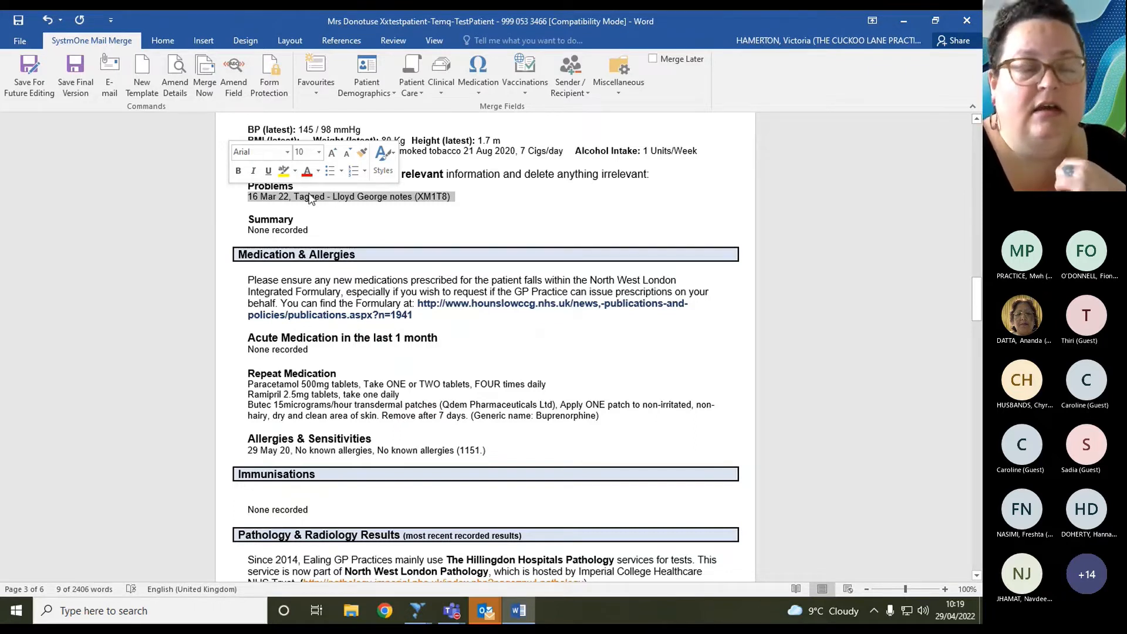
left_click(292, 210)
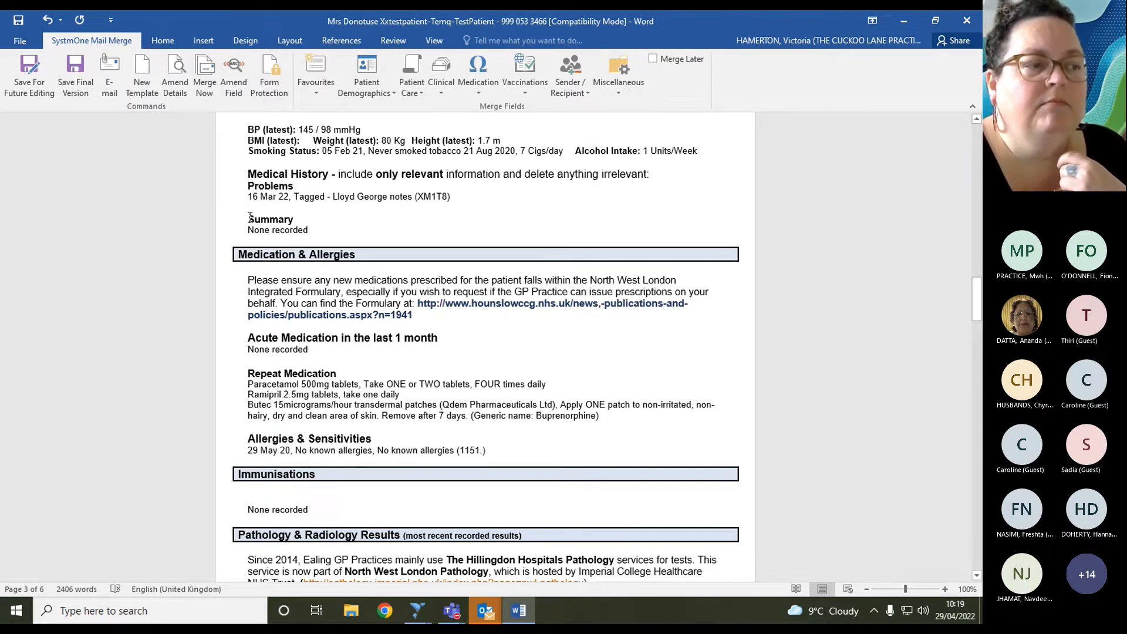
left_click_drag(249, 215, 320, 231)
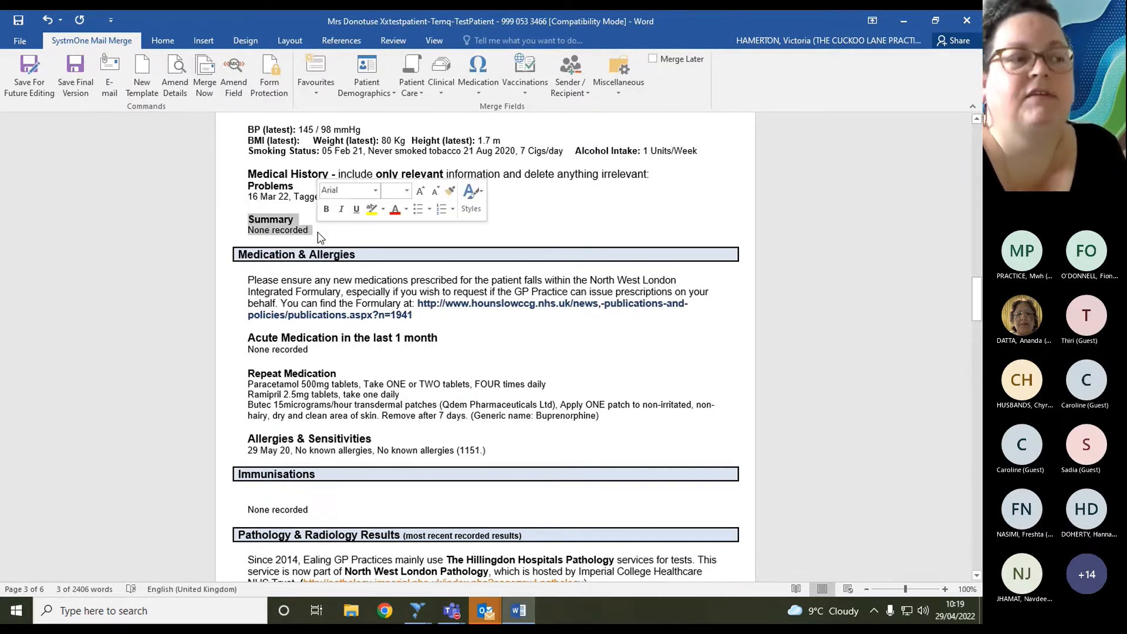
left_click(323, 218)
scroll(328, 214, "down", 3)
scroll(326, 216, "up", 3)
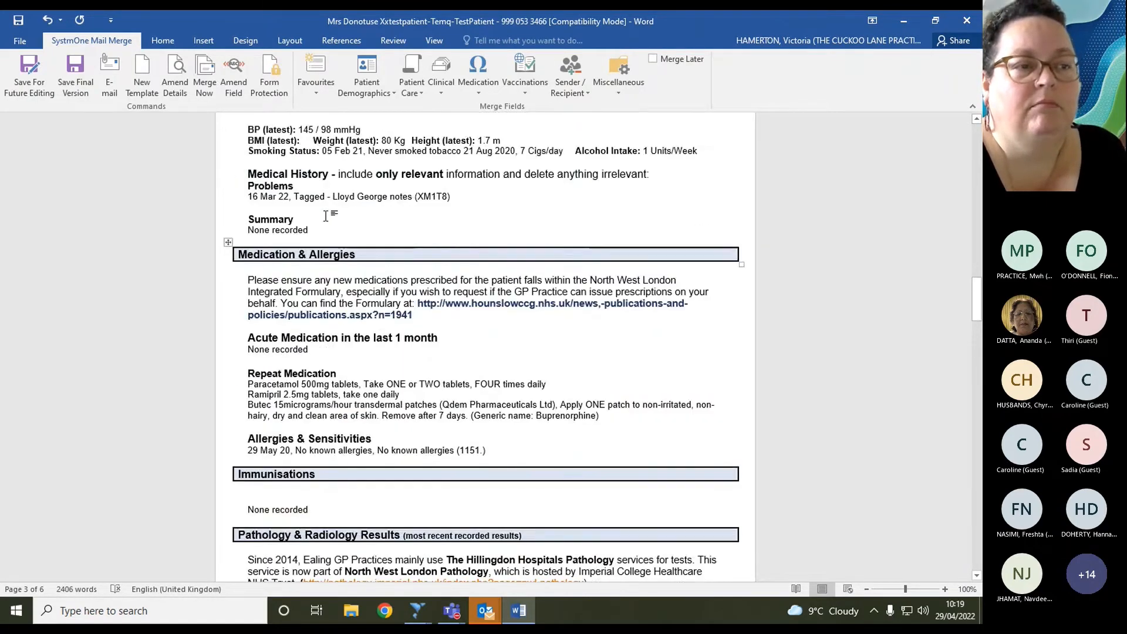
scroll(326, 216, "down", 6)
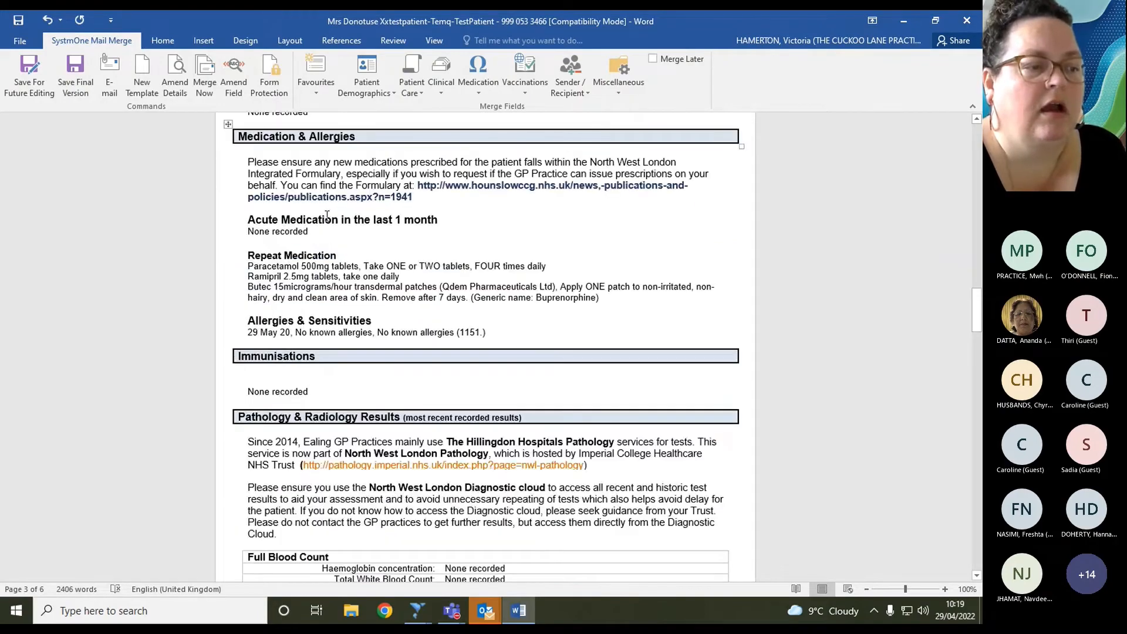
scroll(327, 216, "down", 15)
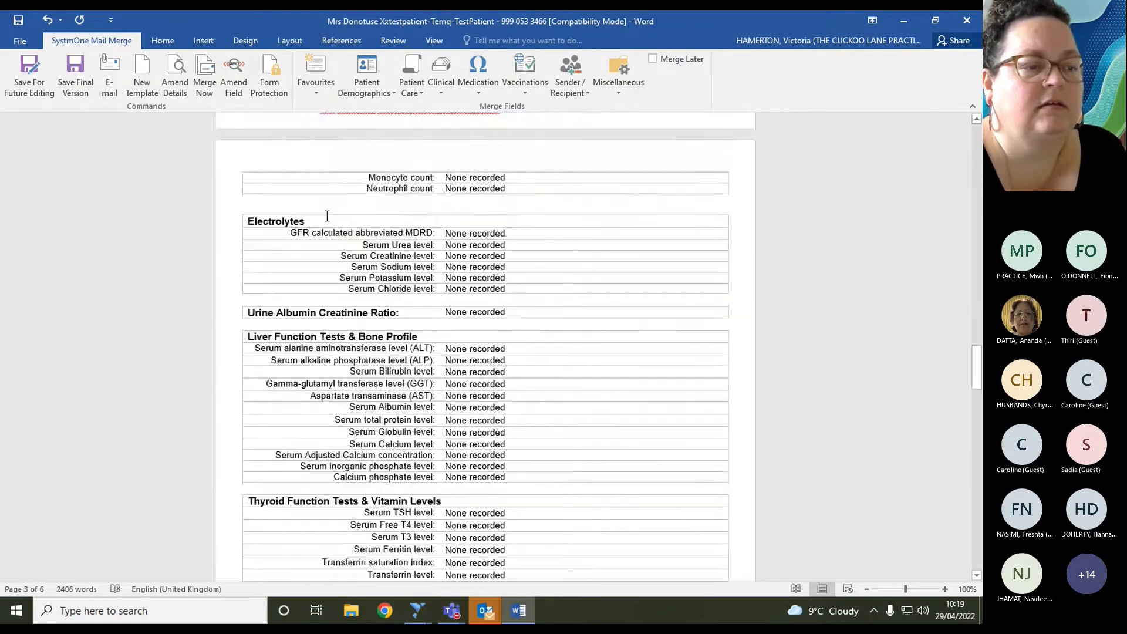
scroll(325, 216, "down", 12)
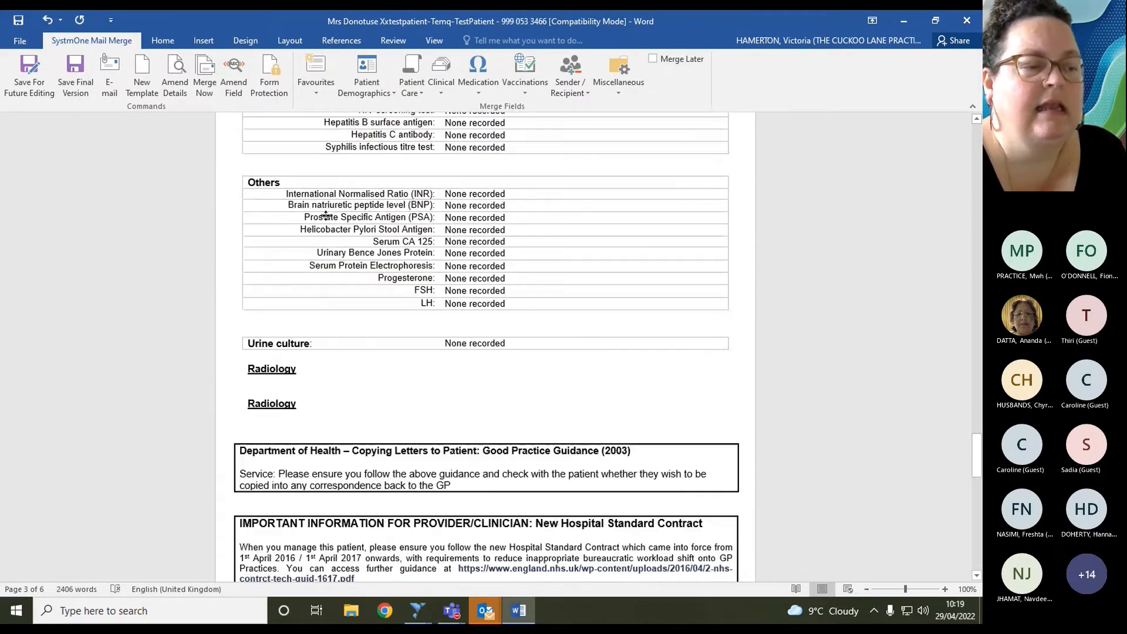
scroll(327, 216, "down", 2)
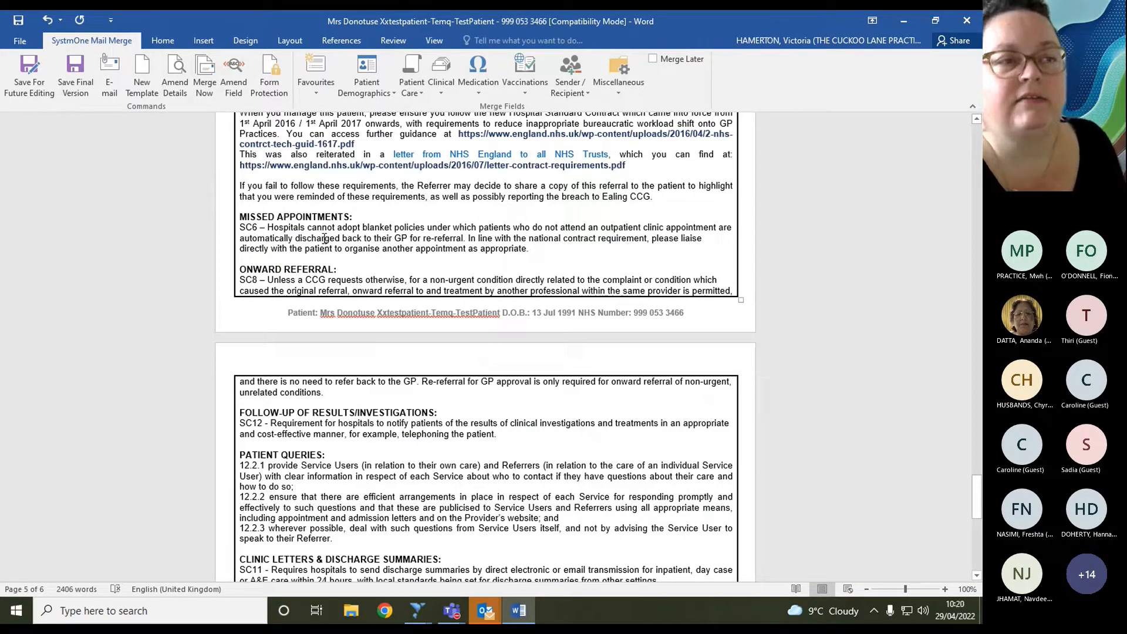
- Save the referral form as the final version and select the 29 Apr 2022 Choose And Book letter for attaching
left_click(68, 86)
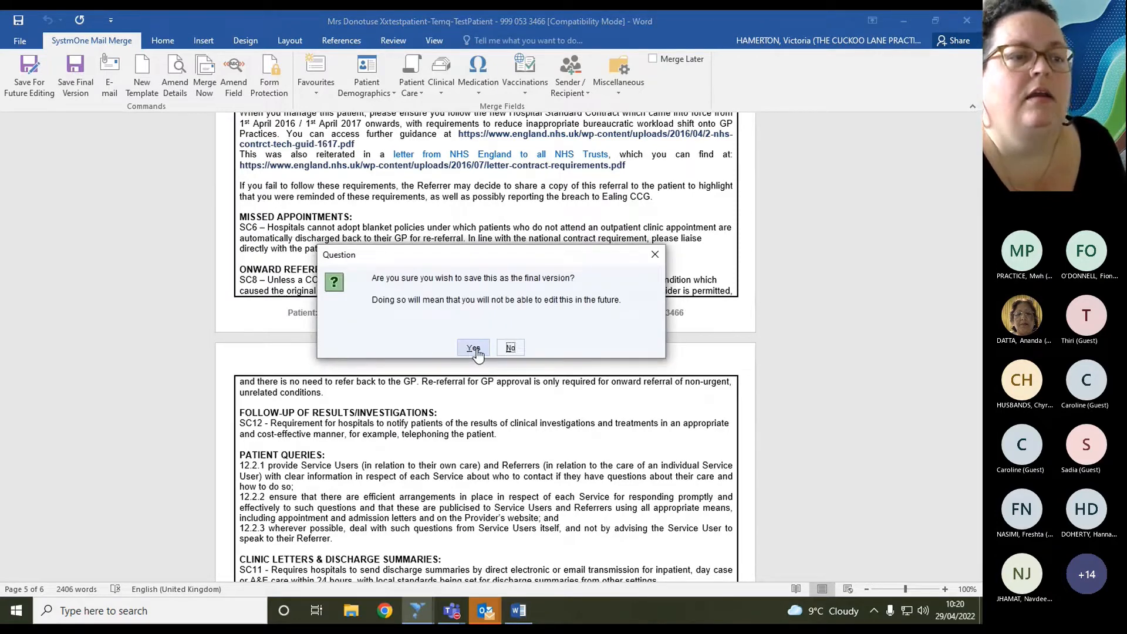
left_click(473, 349)
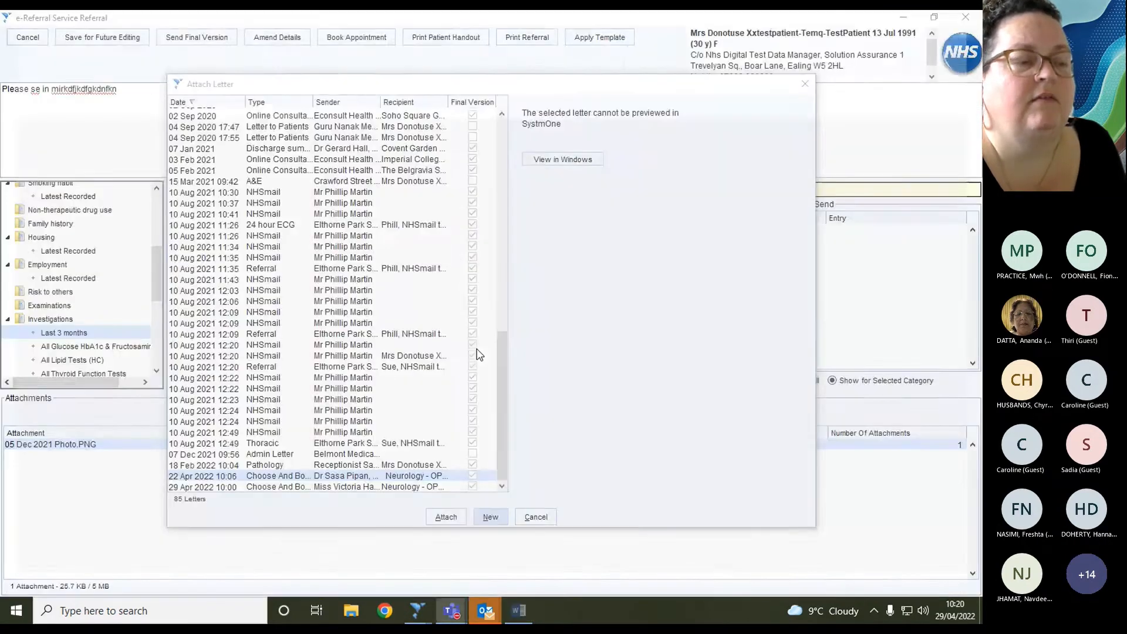
left_click(333, 487)
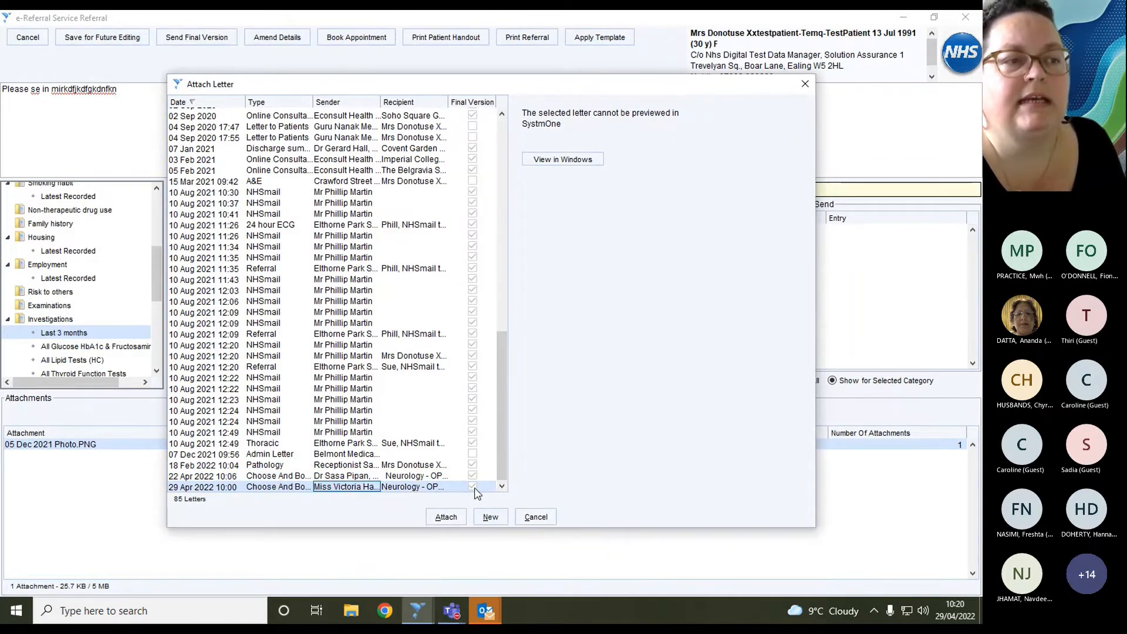
- Try to attach the non-final Admin Letter dated 07 Dec 2021
double_click(375, 458)
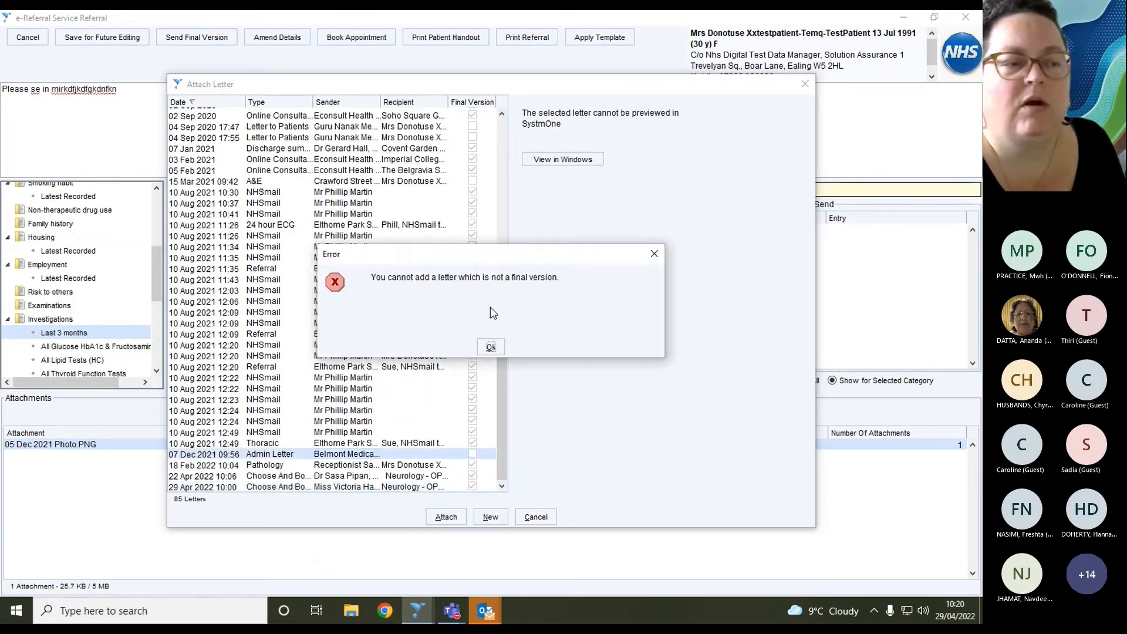
left_click(490, 348)
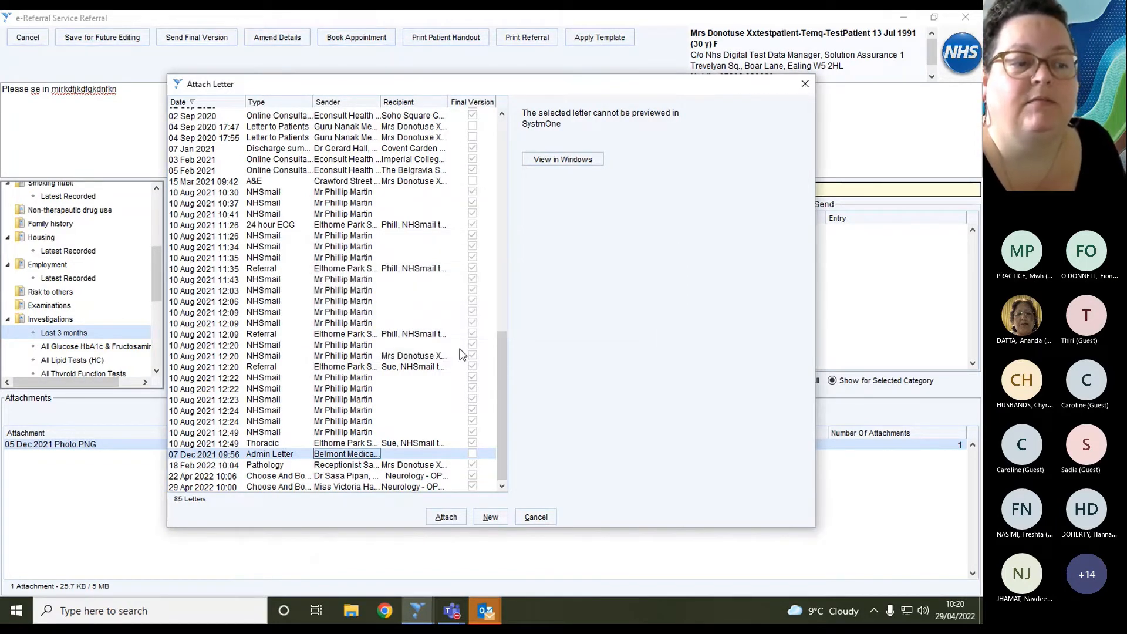
- Attach the 29 Apr 2022 Choose And Book letter to the e-Referral and start booking the appointment
double_click(378, 489)
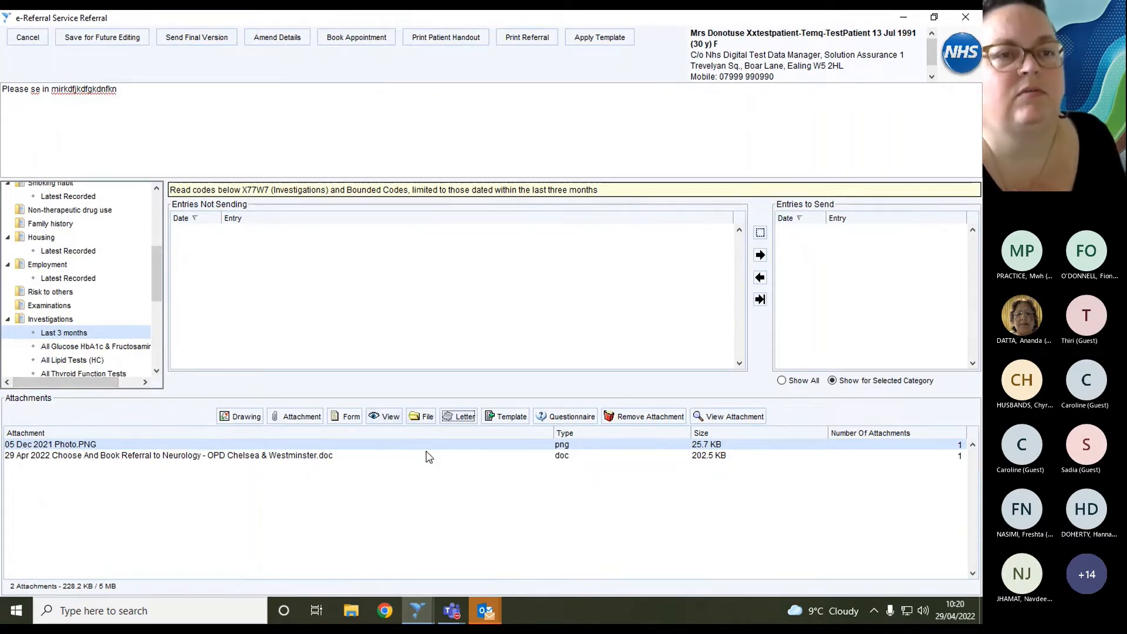
left_click(362, 39)
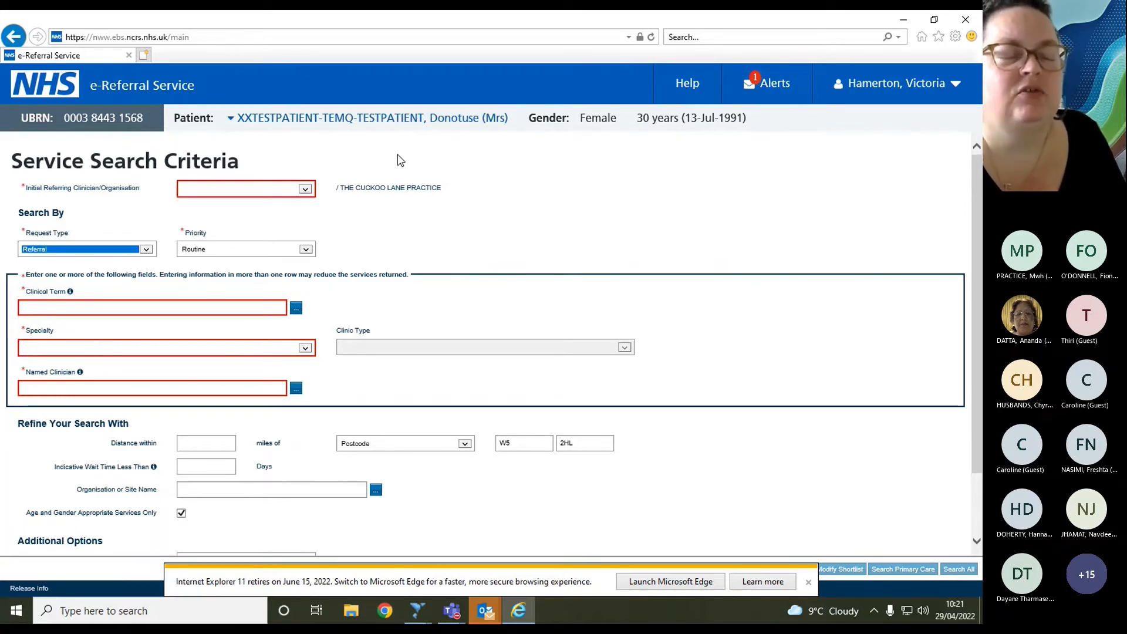
- Set the initial referring clinician to the practice's locum GP entry, with request type Referral and priority Routine
left_click(305, 189)
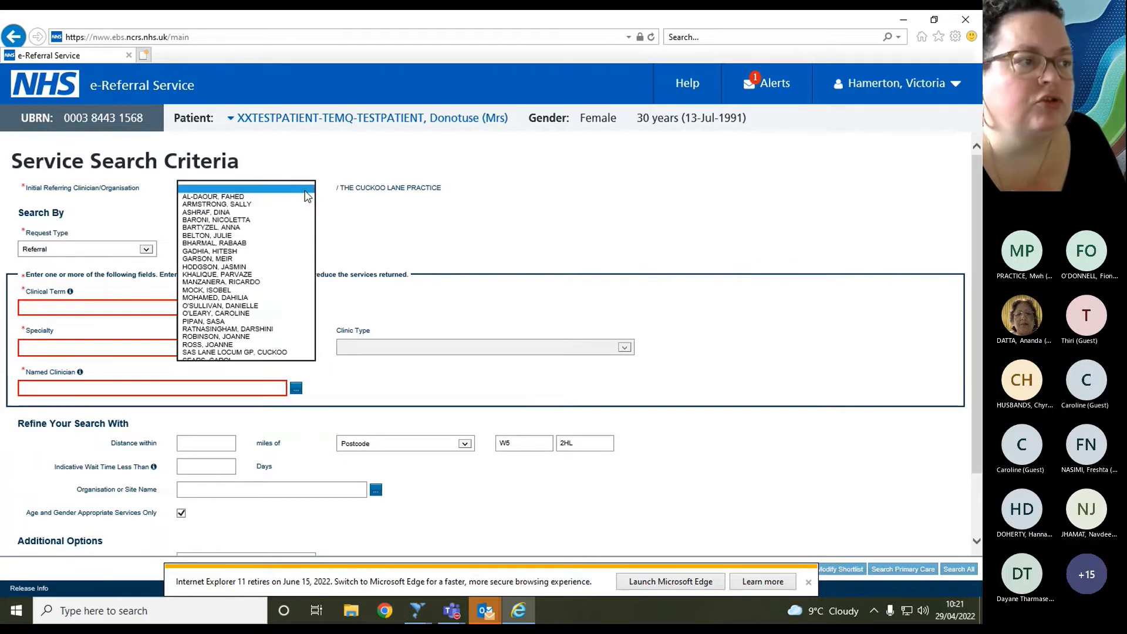
left_click(260, 345)
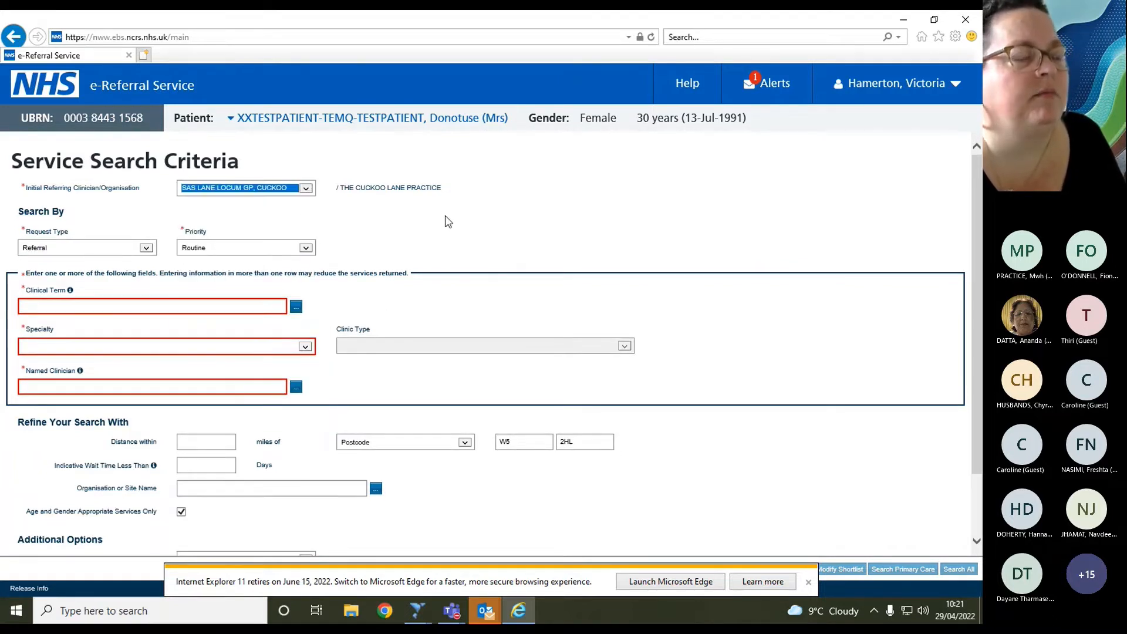
left_click(69, 251)
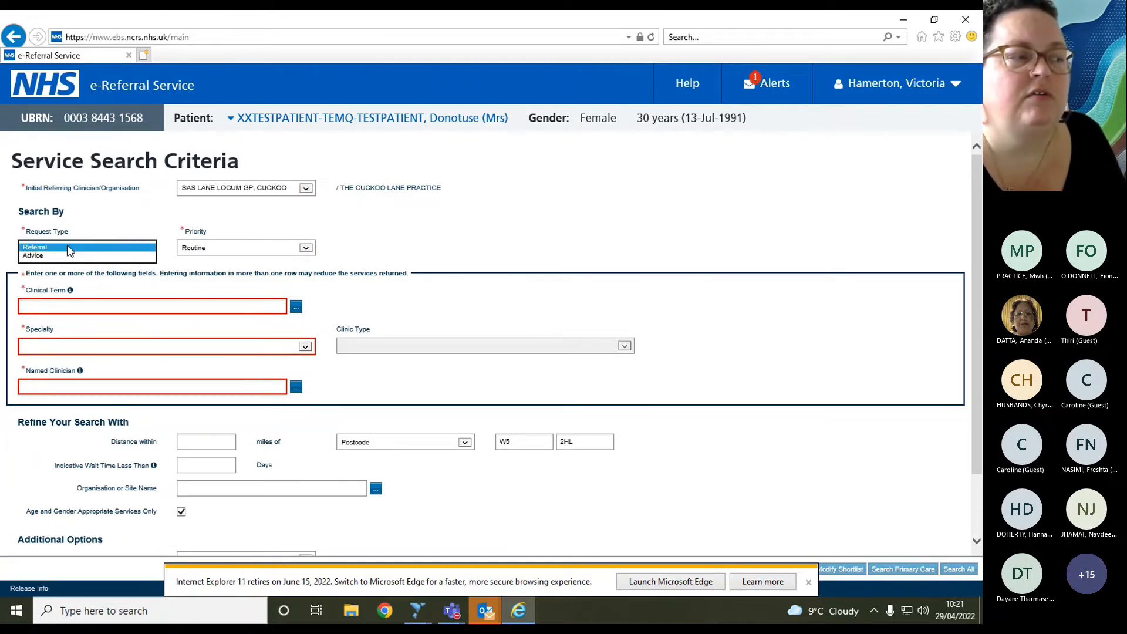
left_click(69, 248)
left_click(253, 248)
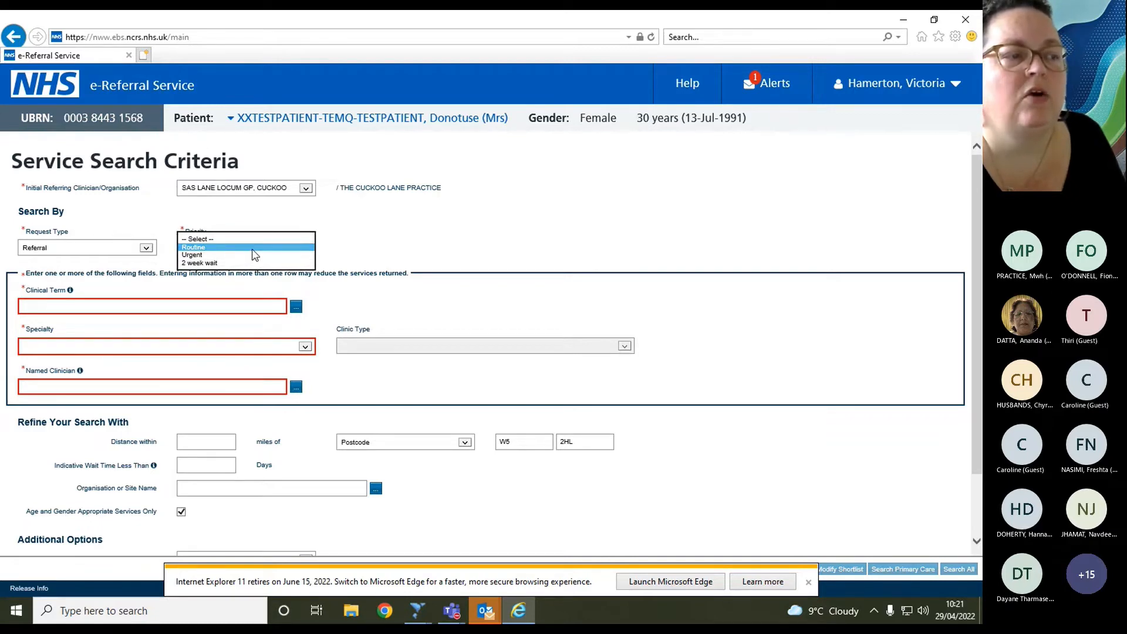
left_click(255, 248)
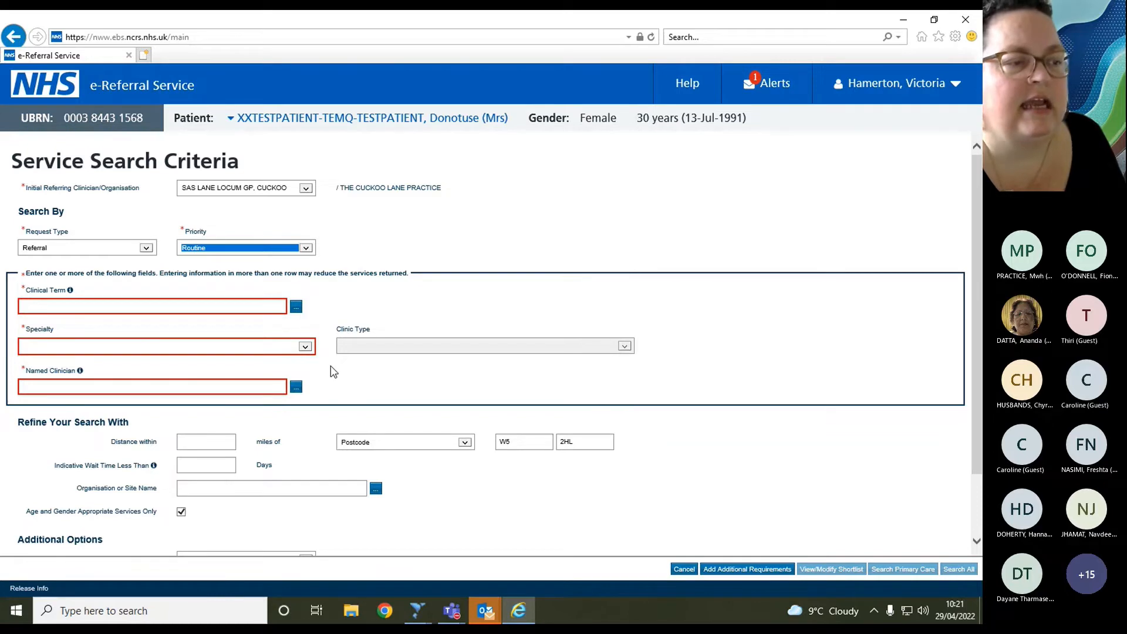
- Set the specialty to Neurology and the clinic type to Not Otherwise Specified, and search all matching services
left_click(213, 307)
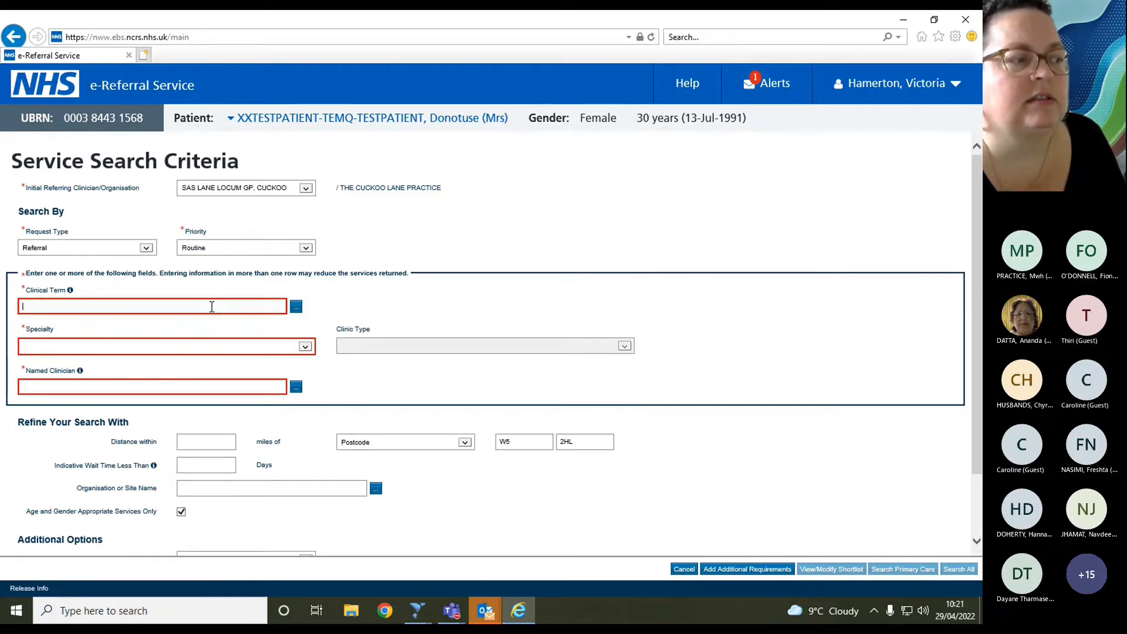
left_click(107, 385)
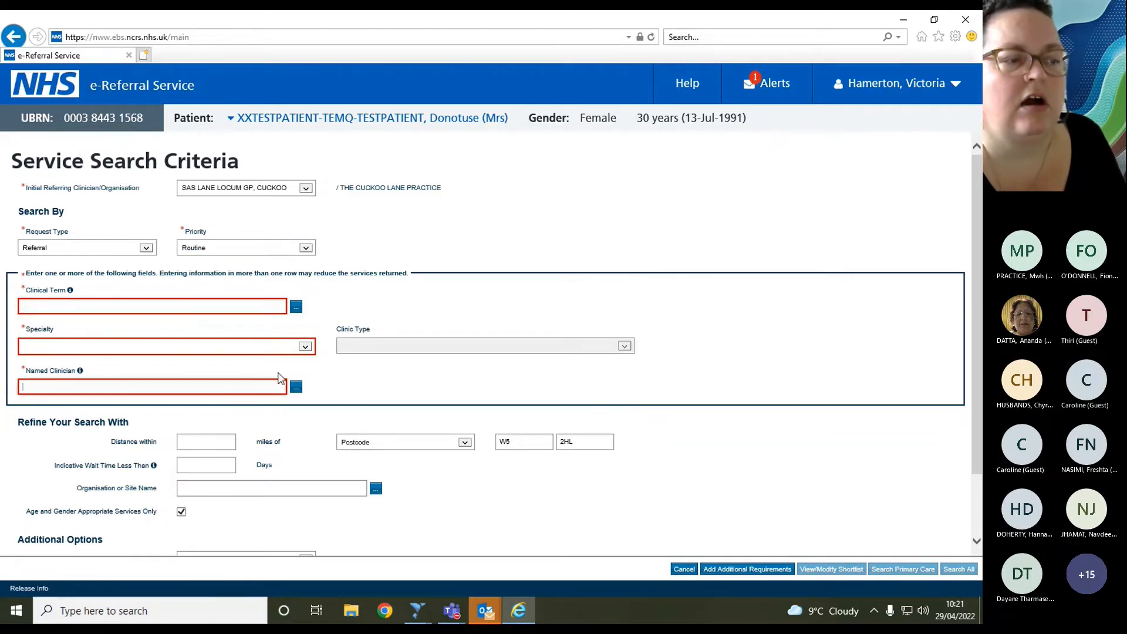
left_click(305, 347)
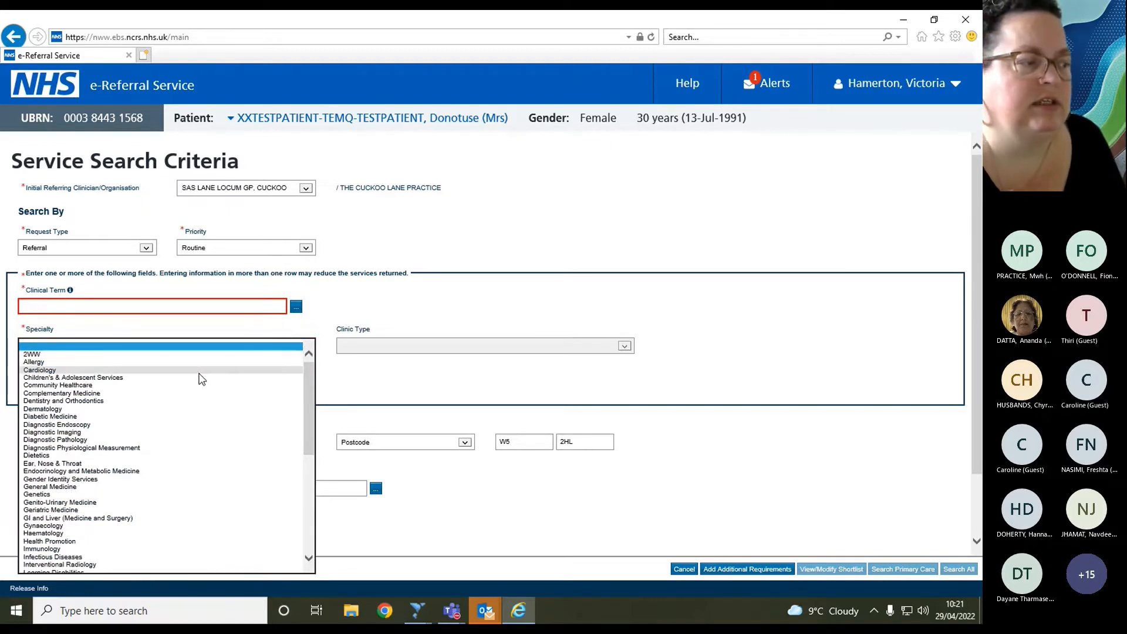
scroll(202, 378, "down", 2)
scroll(201, 378, "down", 4)
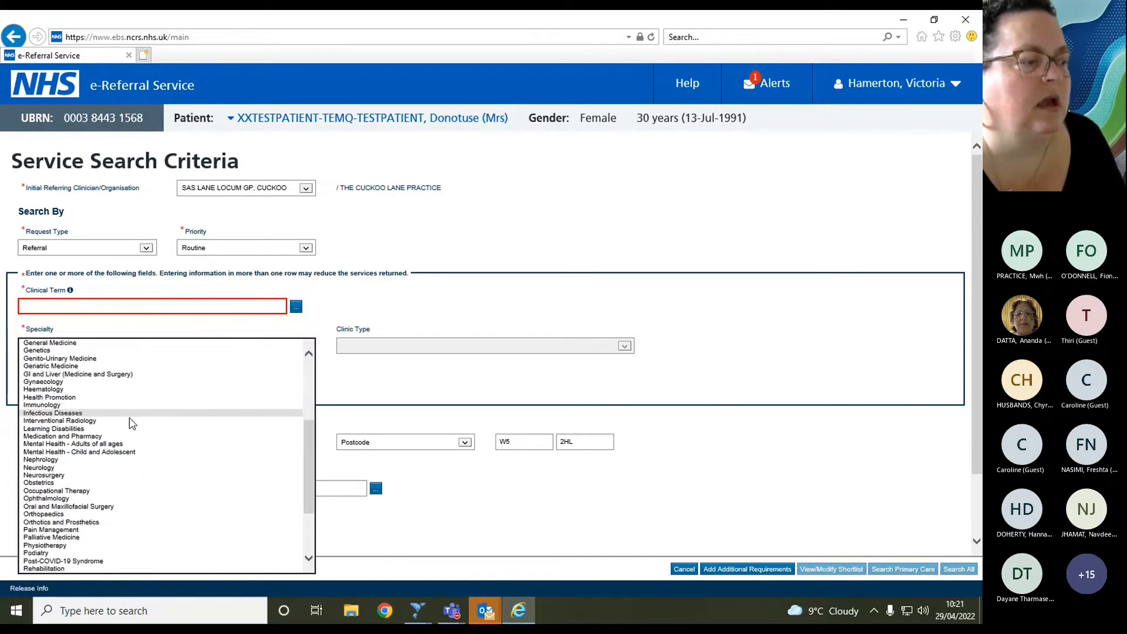
left_click(115, 469)
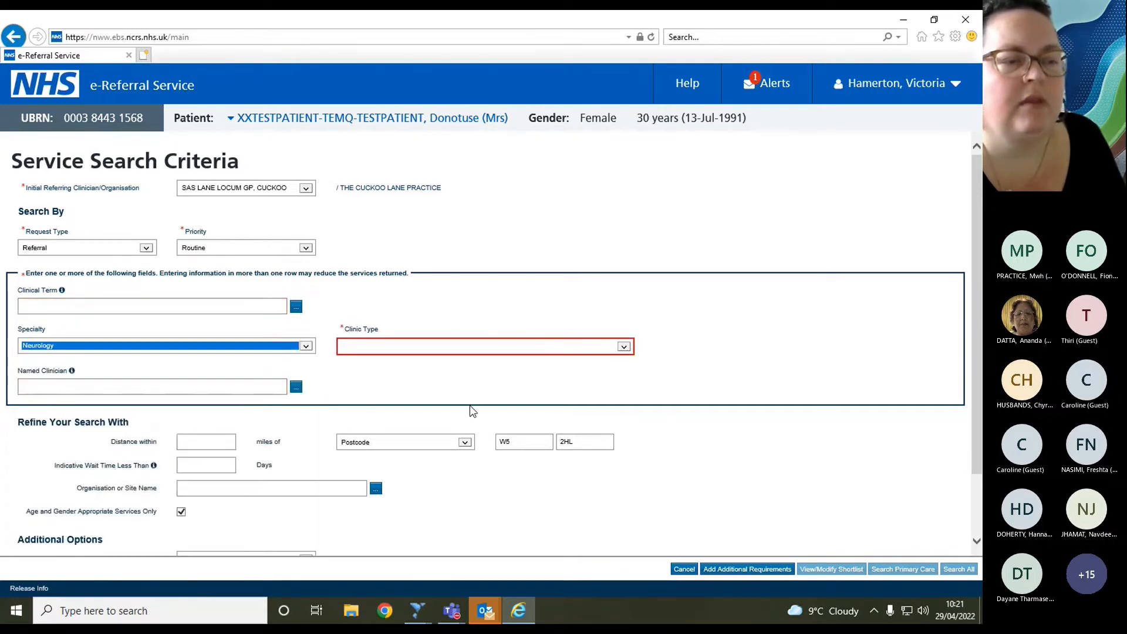
left_click(449, 348)
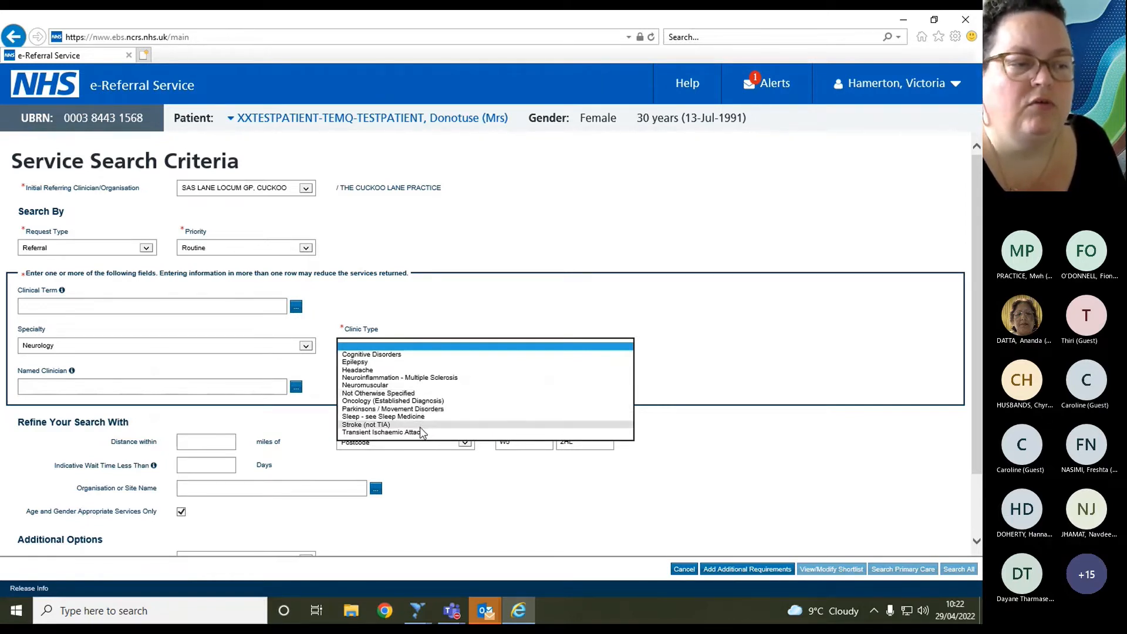
left_click(412, 393)
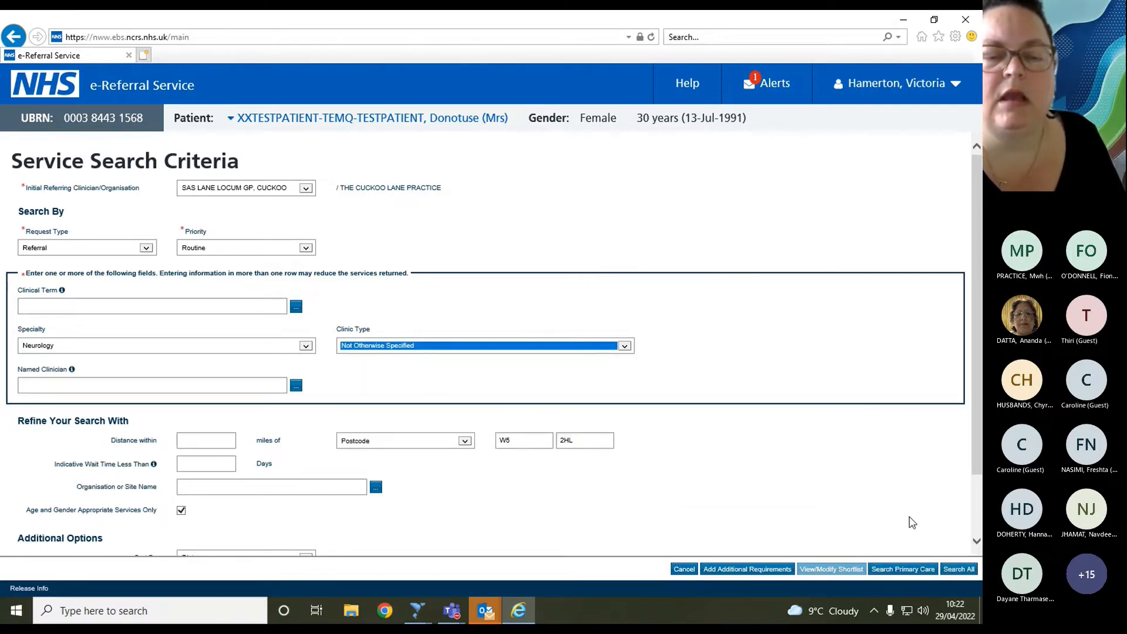
left_click(954, 569)
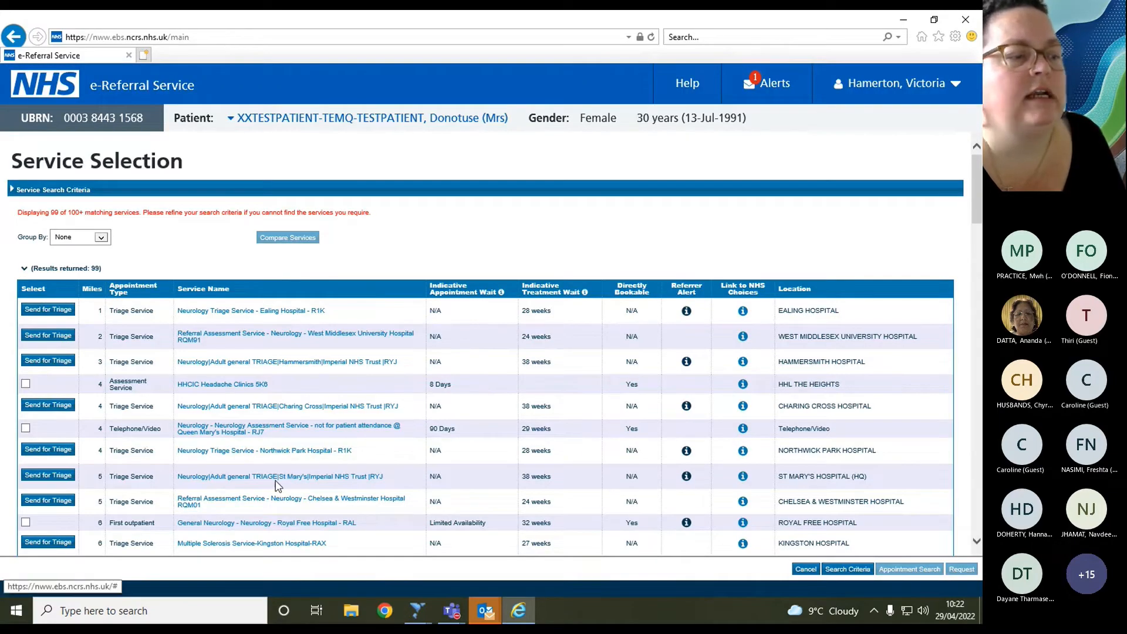
- Look through the listed neurology services and review the service details of the Chelsea & Westminster Hospital Referral Assessment Service
scroll(562, 406, "down", 2)
scroll(563, 406, "down", 15)
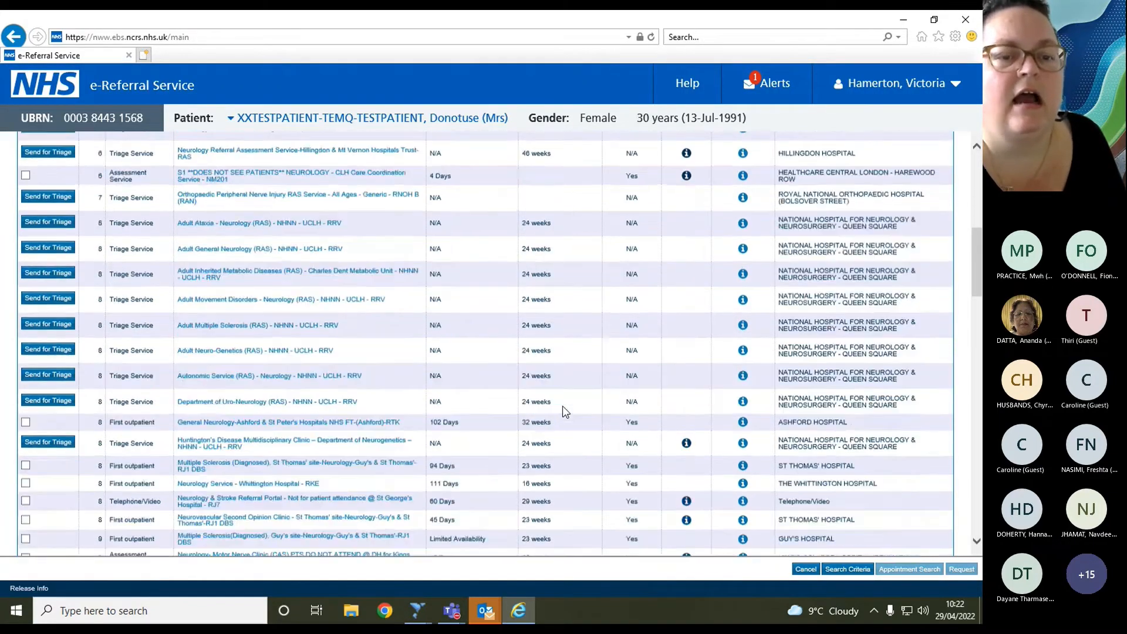
scroll(563, 406, "up", 15)
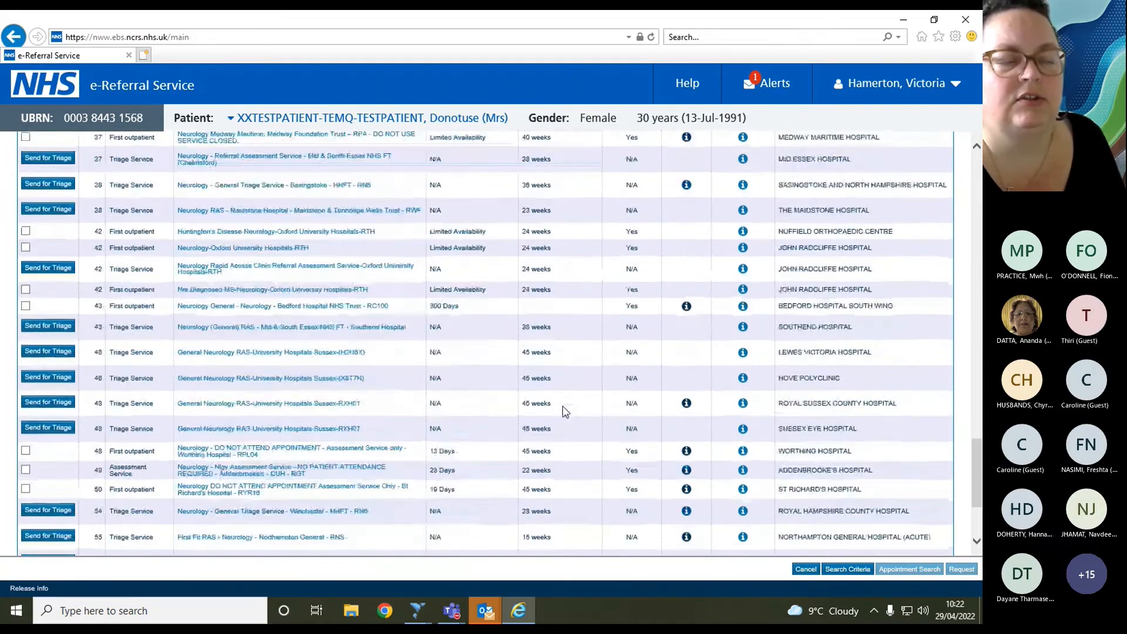
scroll(563, 407, "up", 8)
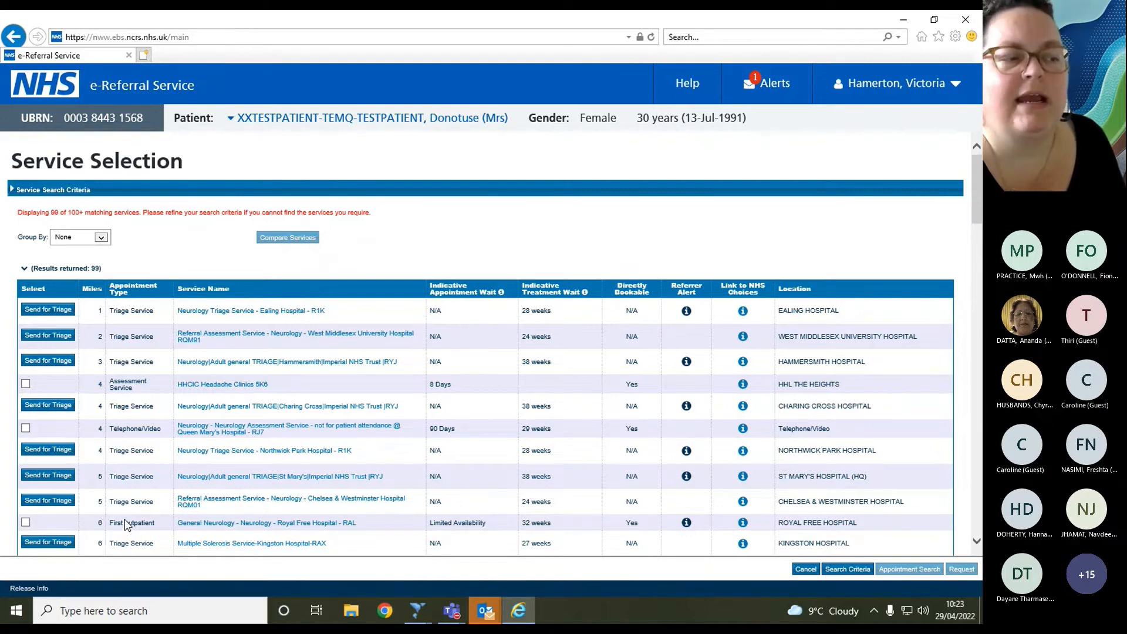
scroll(128, 502, "down", 1)
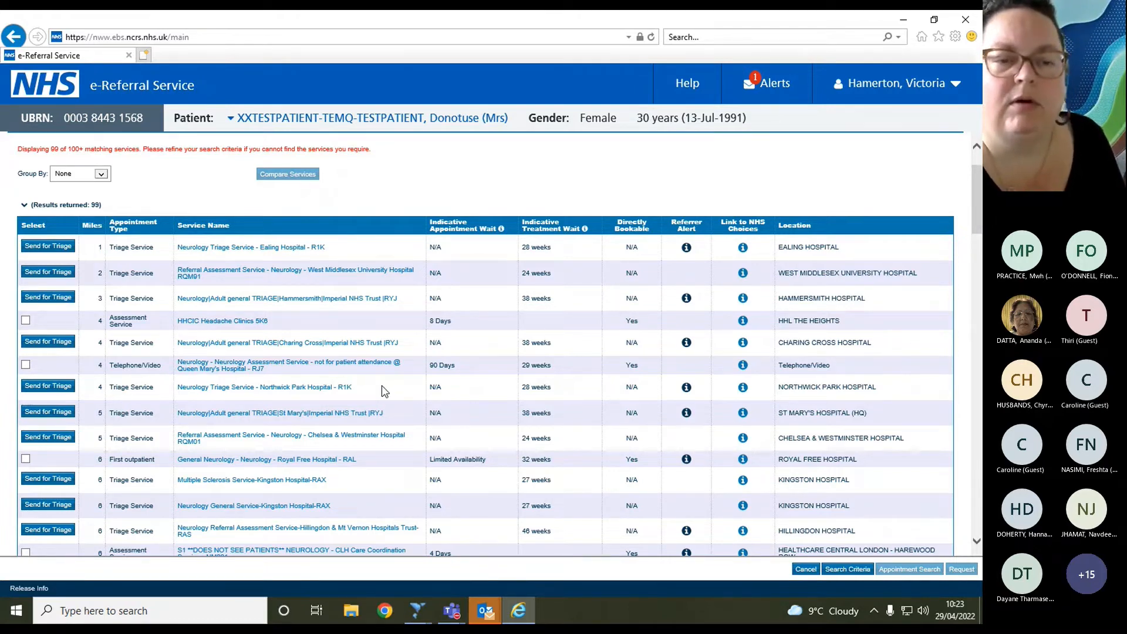
left_click(275, 441)
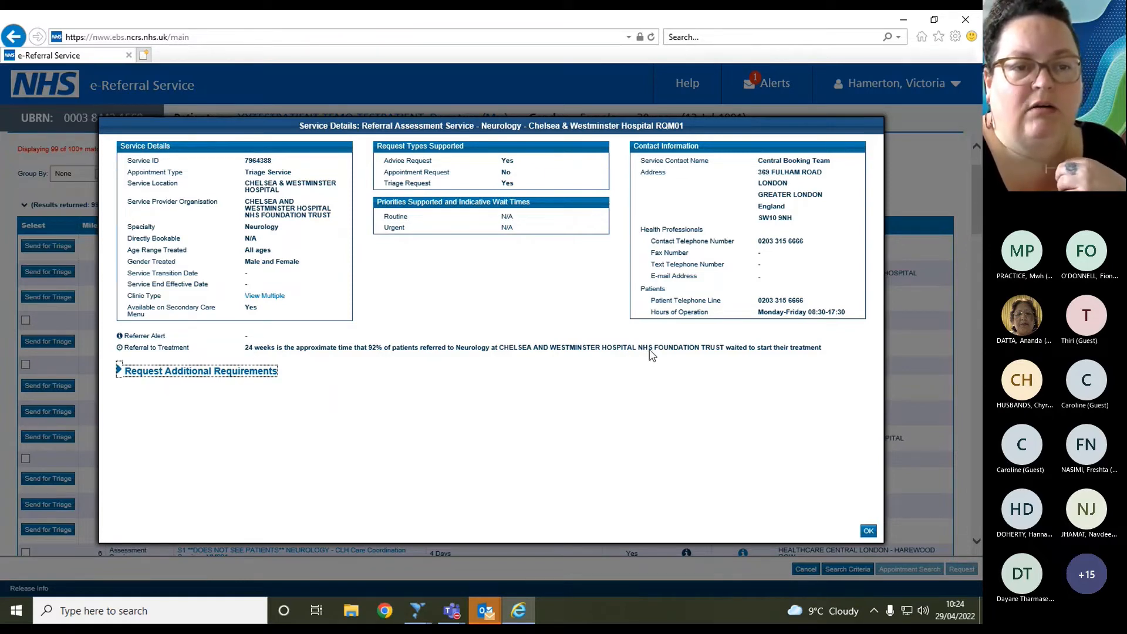
left_click(870, 533)
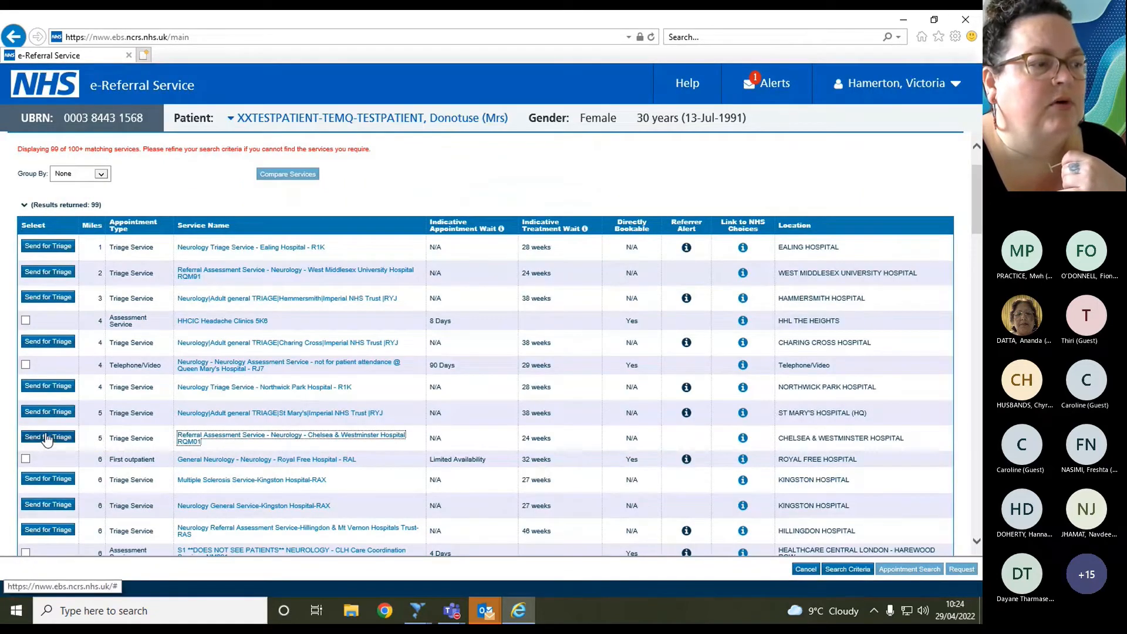
- Send the referral for triage to the Chelsea & Westminster neurology Referral Assessment Service, accept the referral criteria and patient details, and submit it
left_click(47, 438)
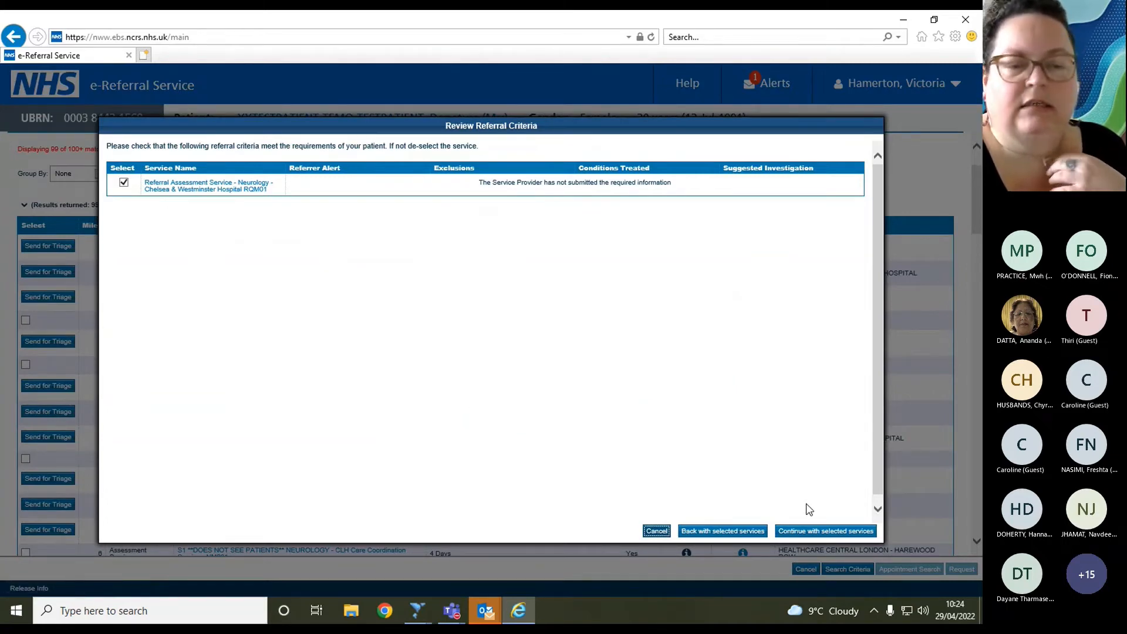
left_click(816, 532)
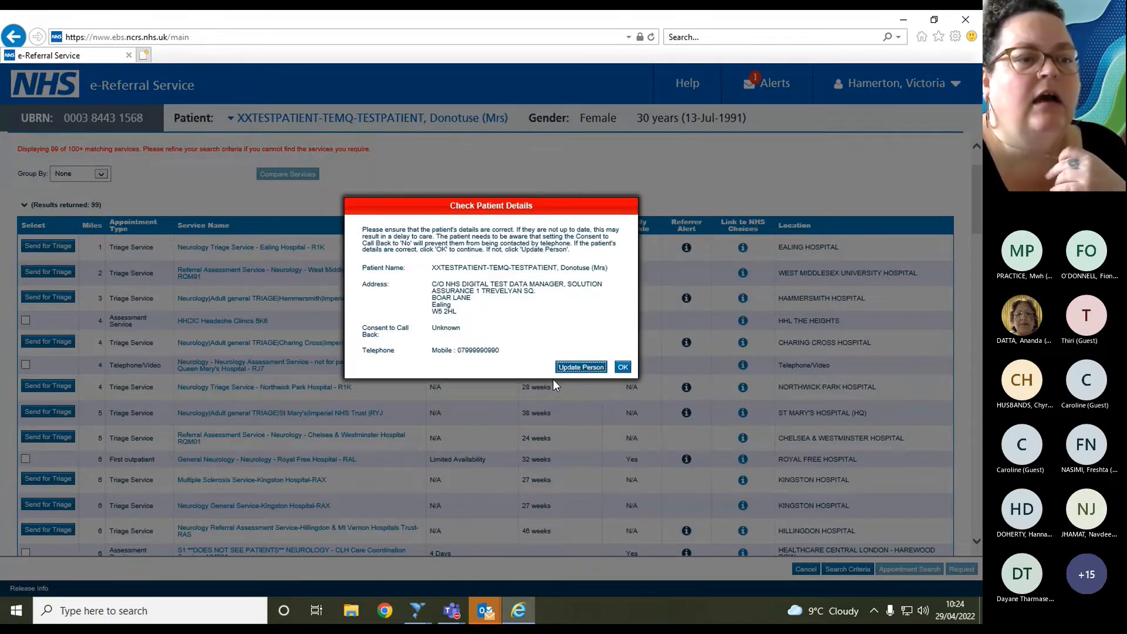
left_click(622, 368)
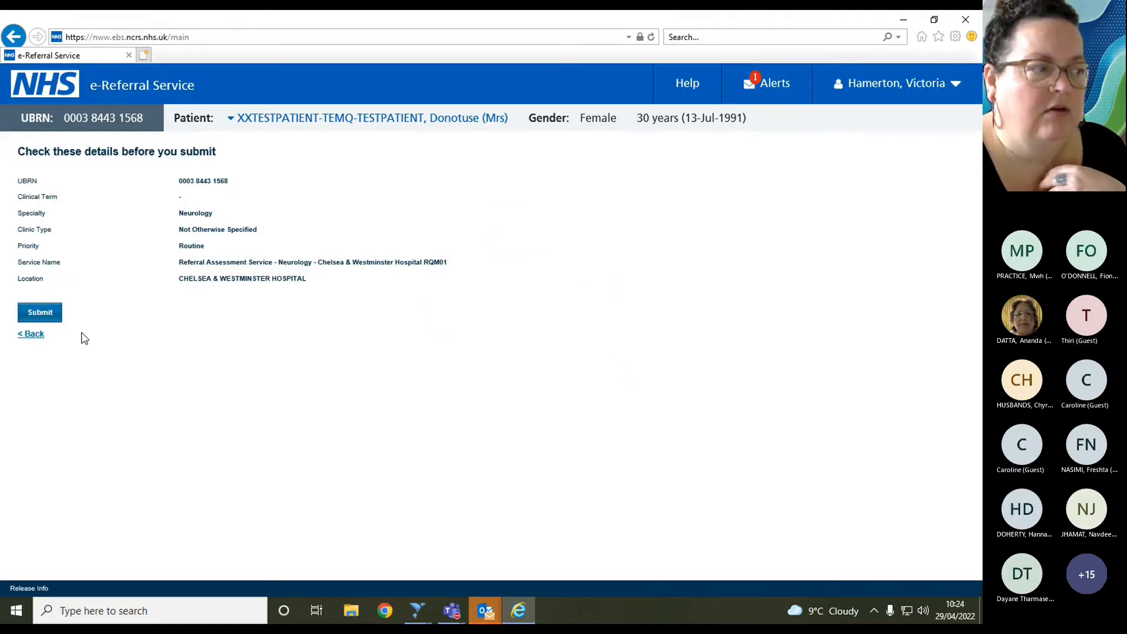
left_click(41, 314)
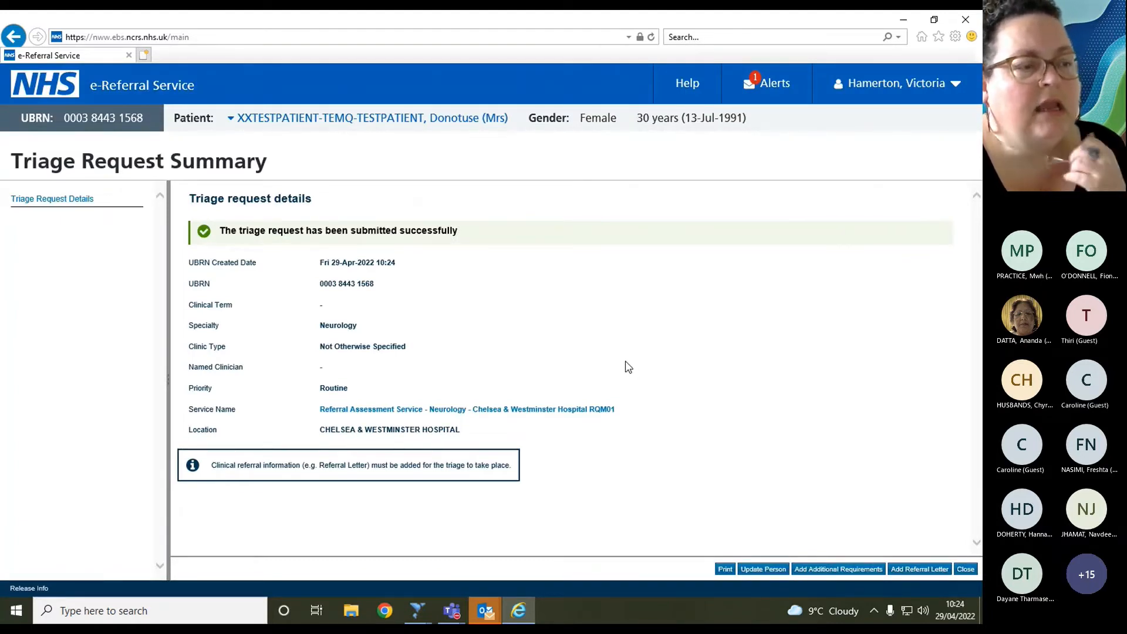
- Read through the patient's printable triage summary letter, including the contact instructions and referral details, and close the triage request summary
left_click(724, 572)
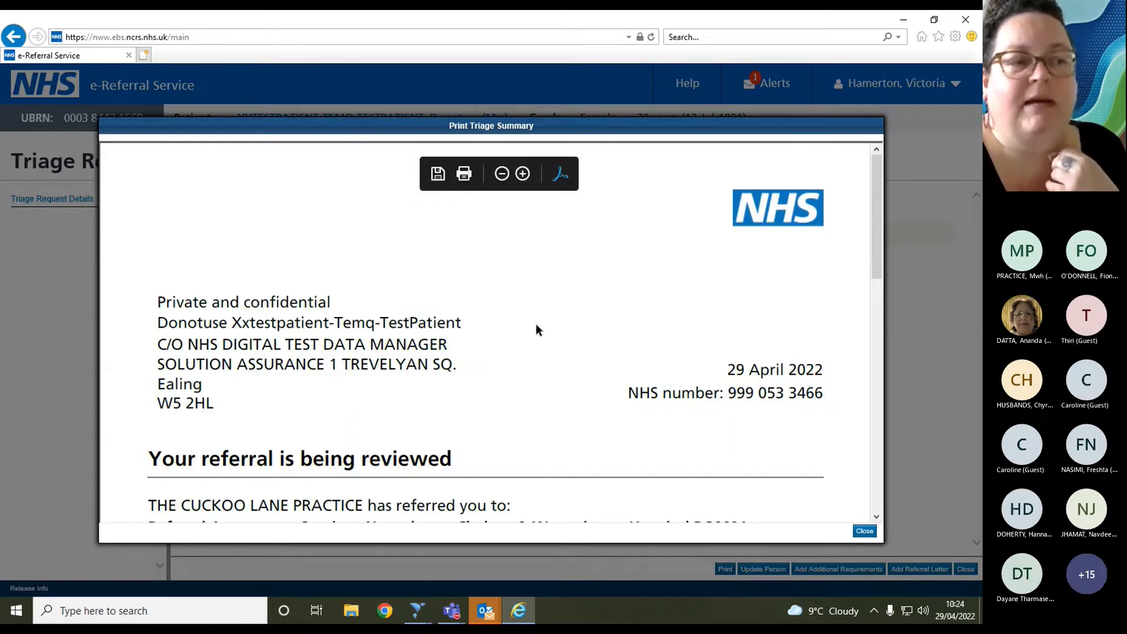
scroll(536, 325, "down", 2)
scroll(536, 325, "up", 1)
scroll(535, 323, "up", 1)
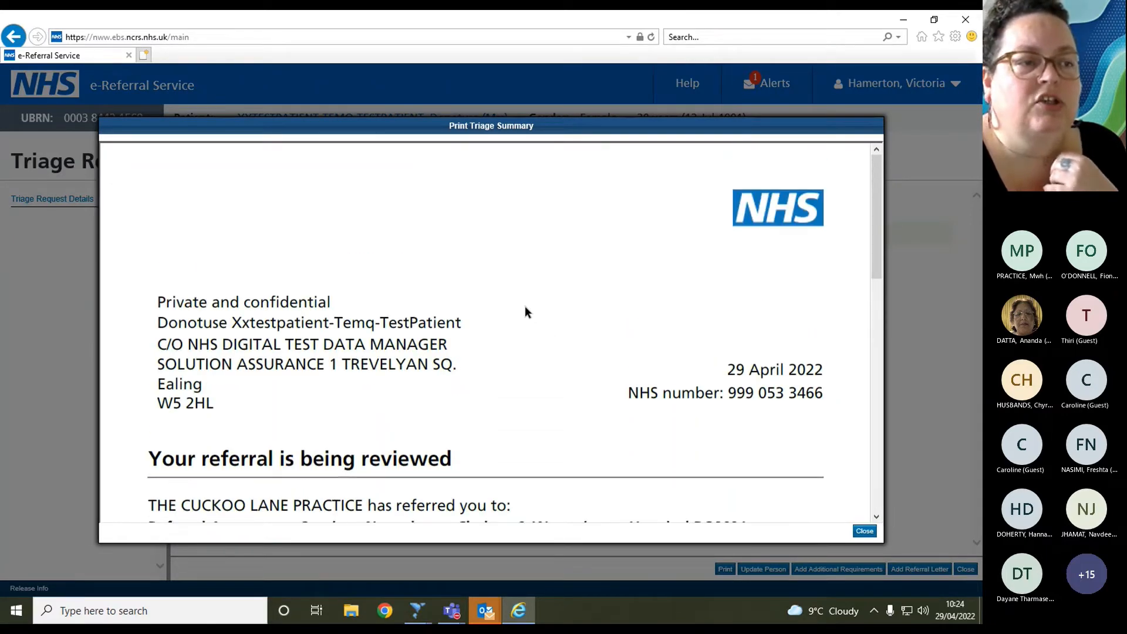
mouse_move(439, 176)
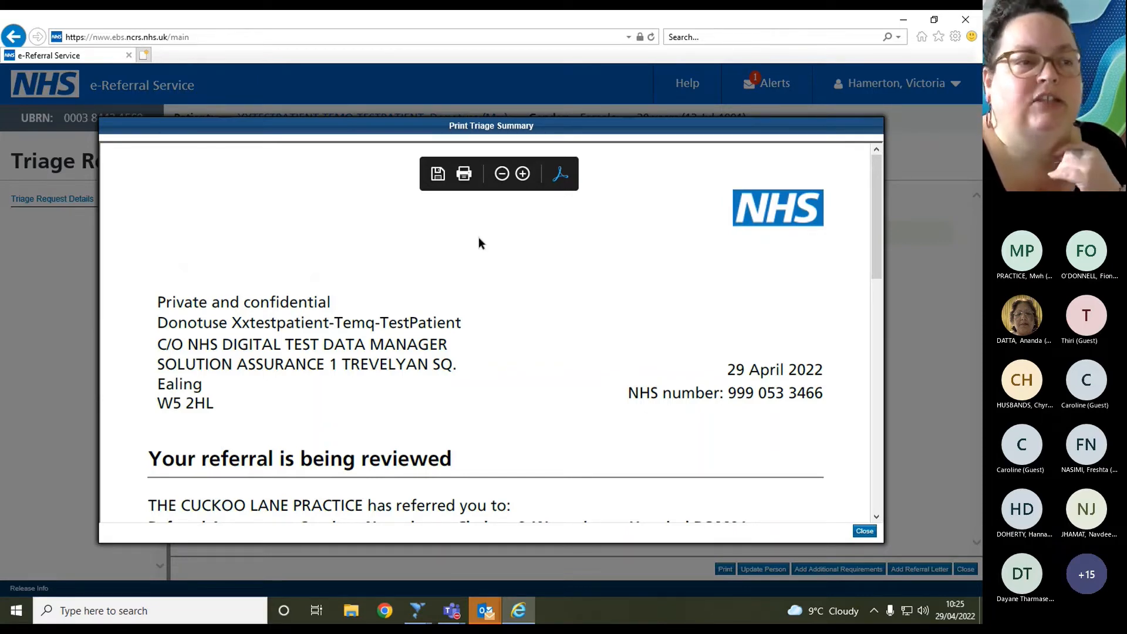
scroll(479, 239, "down", 1)
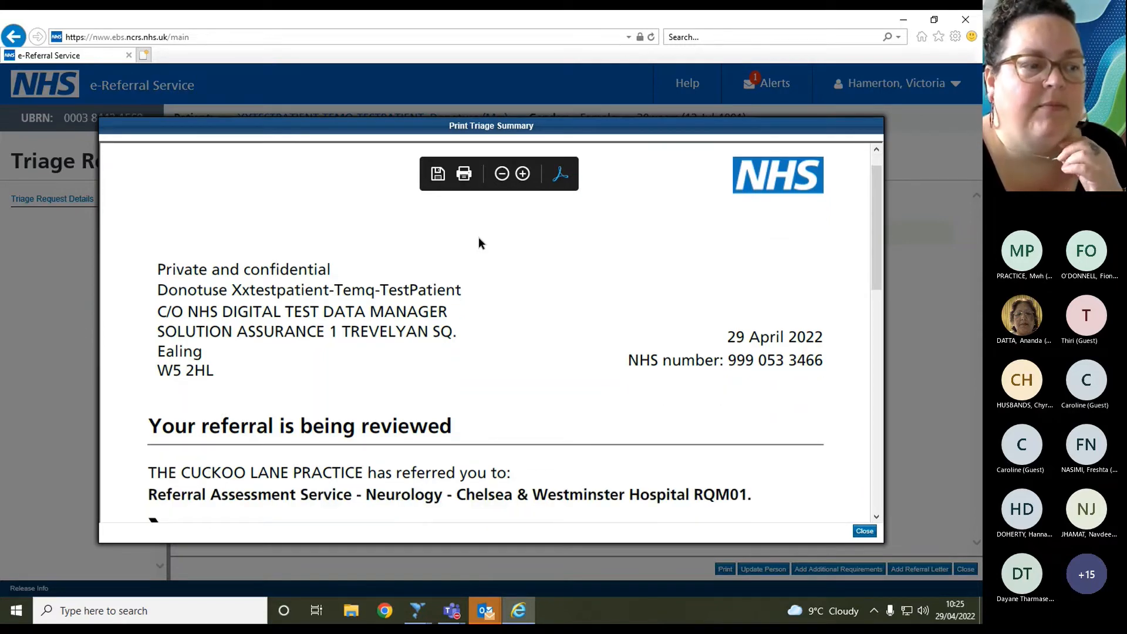
scroll(478, 237, "down", 3)
scroll(478, 242, "down", 2)
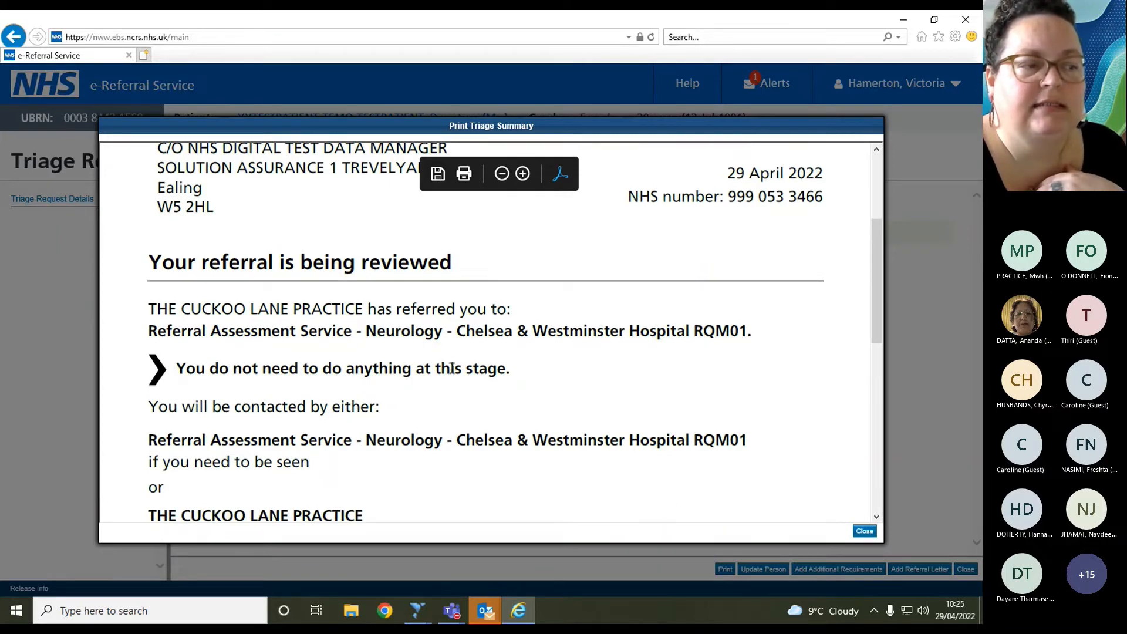
scroll(481, 355, "down", 1)
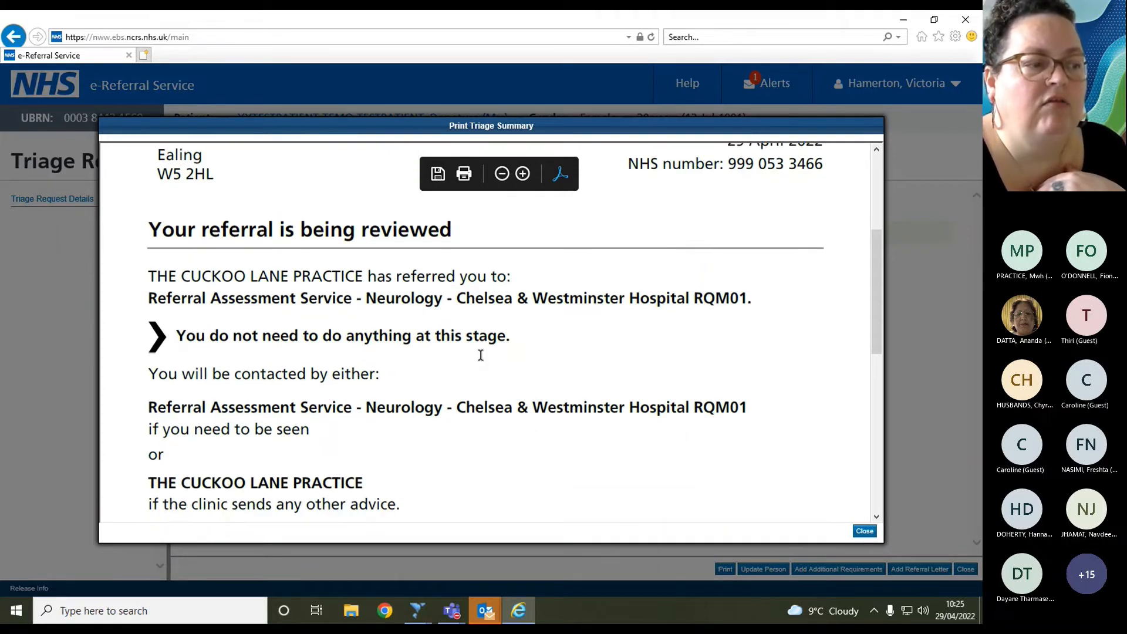
scroll(480, 355, "down", 2)
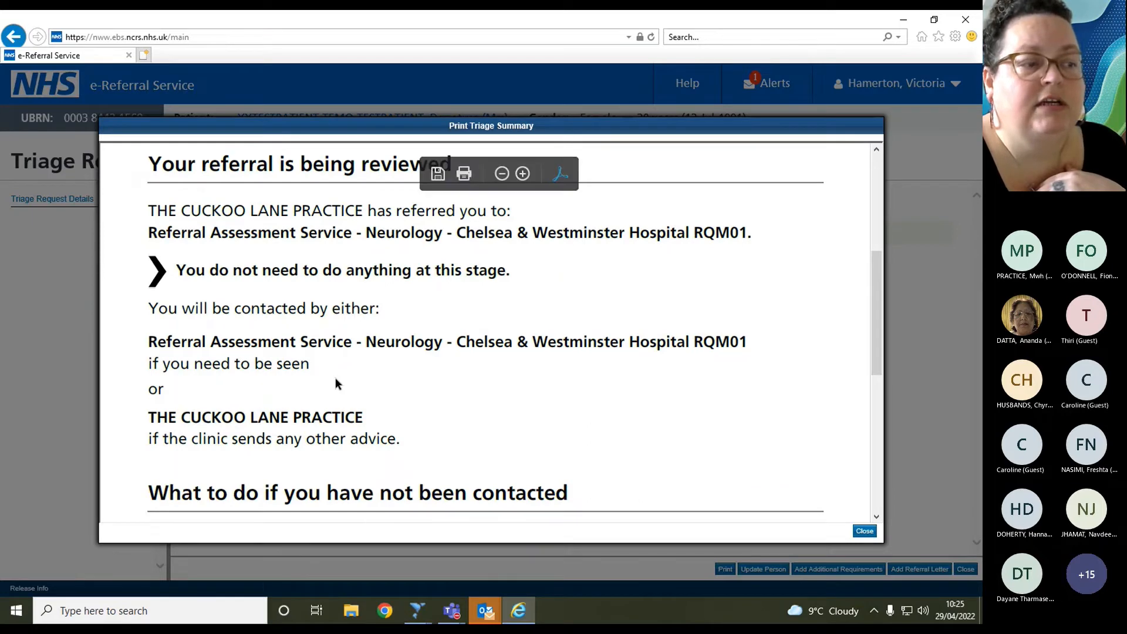
scroll(336, 382, "down", 6)
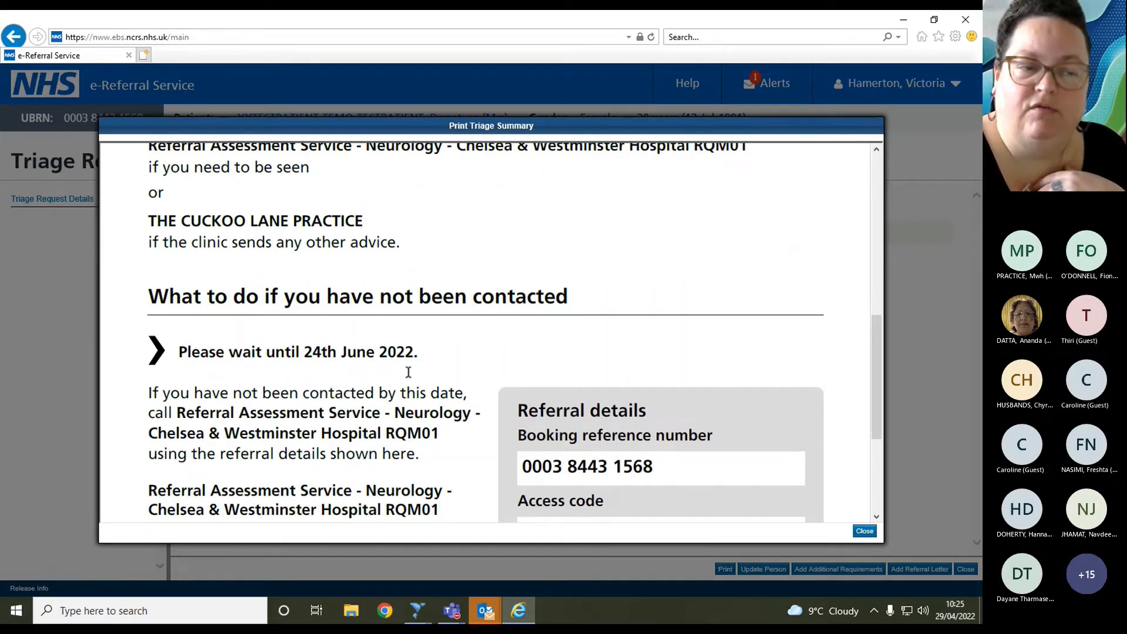
scroll(411, 372, "down", 2)
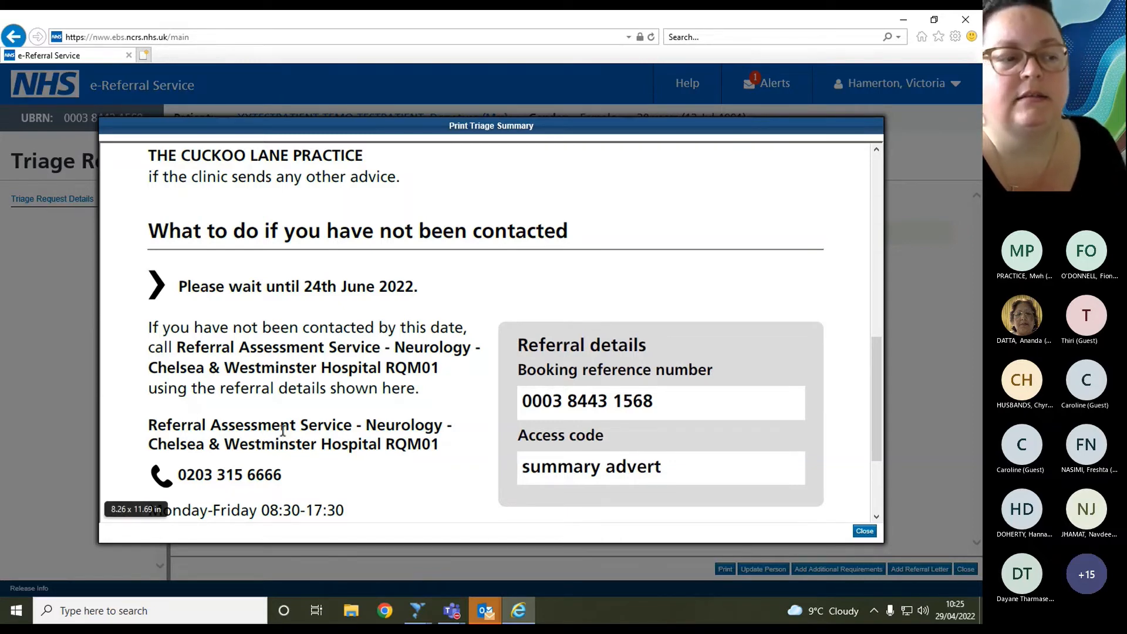
scroll(360, 435, "down", 3)
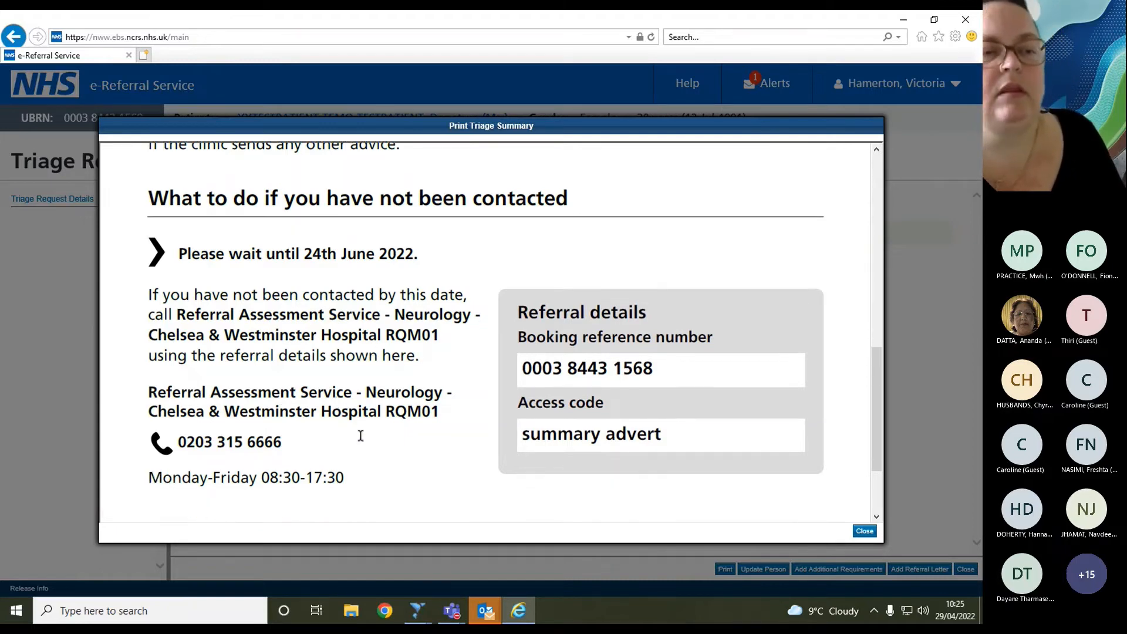
left_click(864, 532)
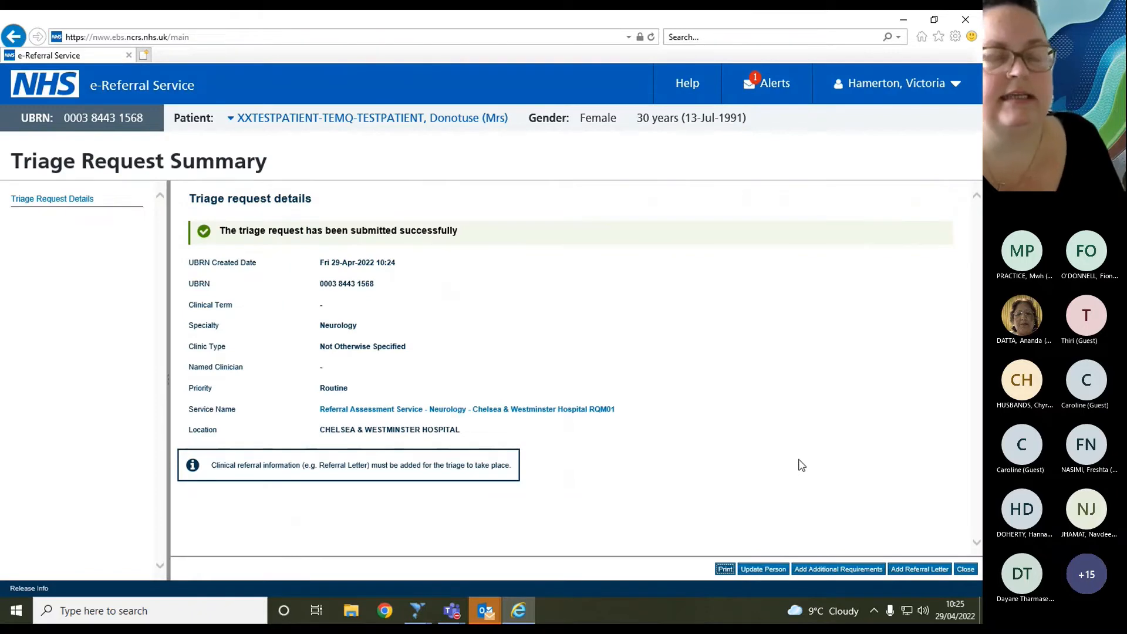
left_click(963, 570)
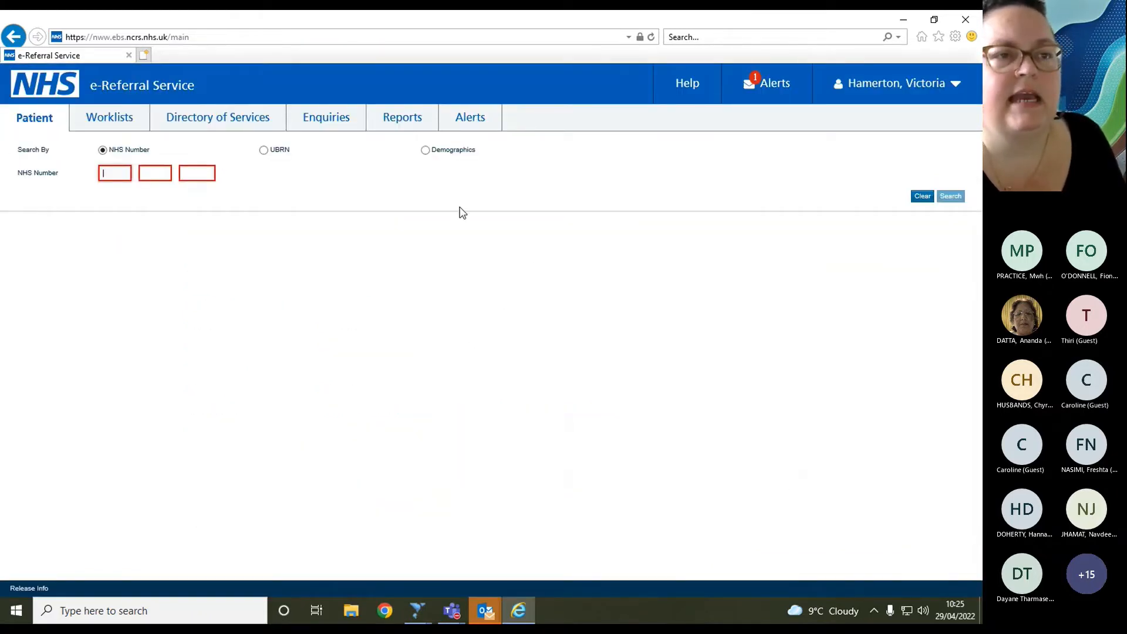
- Switch back to the SystmOne e-Referral window and send the final version of the neurology referral with its two attachments
left_click(903, 25)
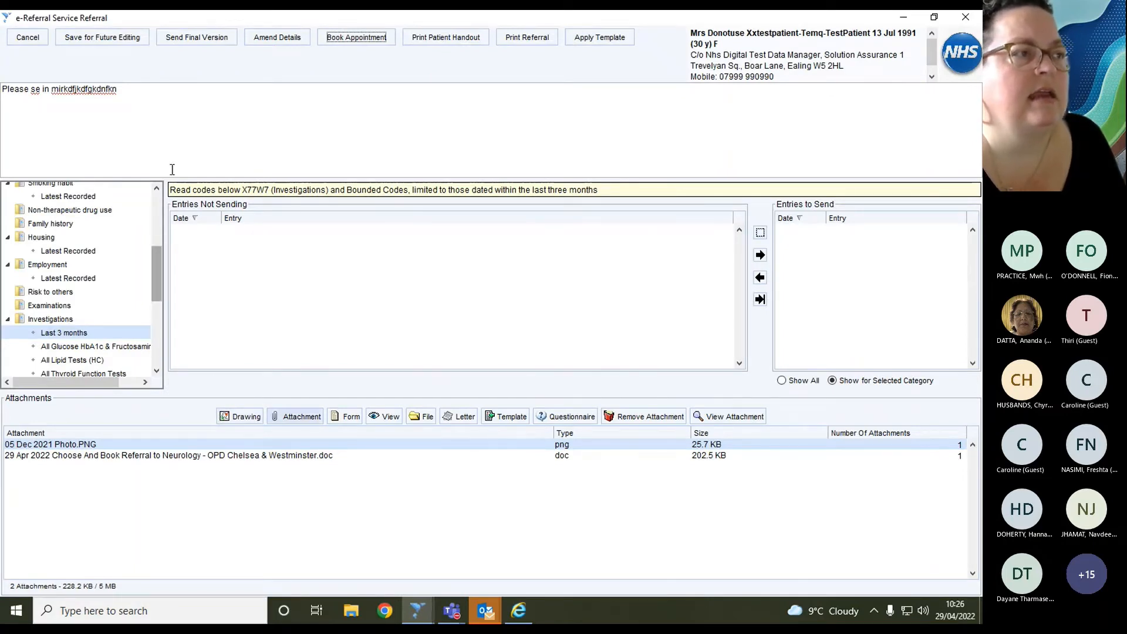
left_click(202, 45)
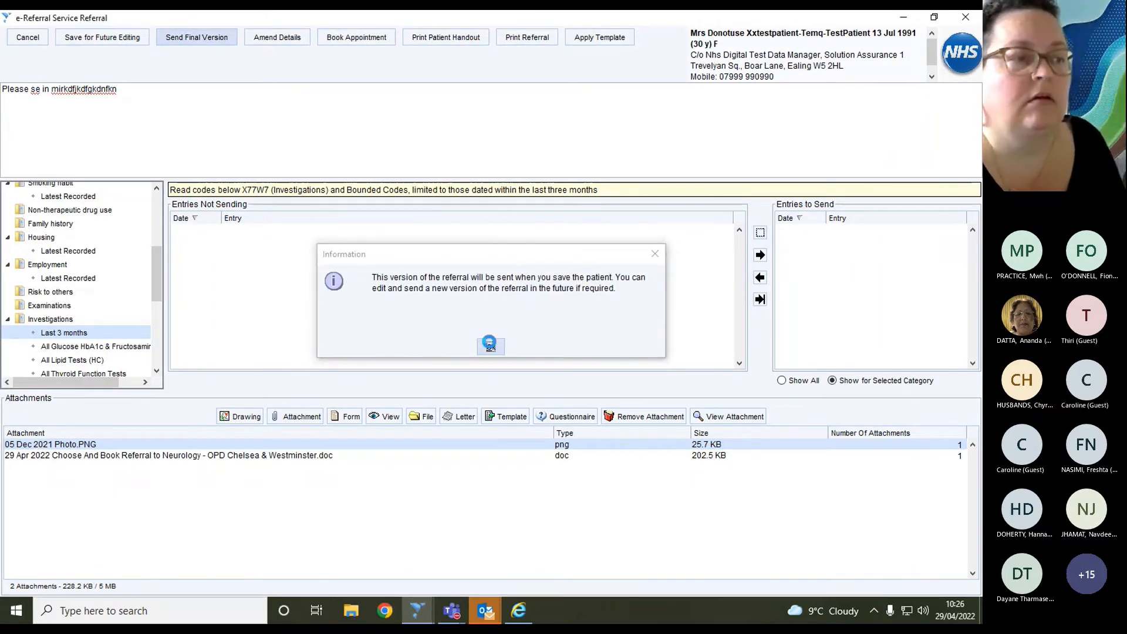
left_click(489, 345)
- Dismiss the Patient Plan note and review the sender, recipient and letter template of the 29 Apr 2022 Choose And Book Referral
left_click(444, 558)
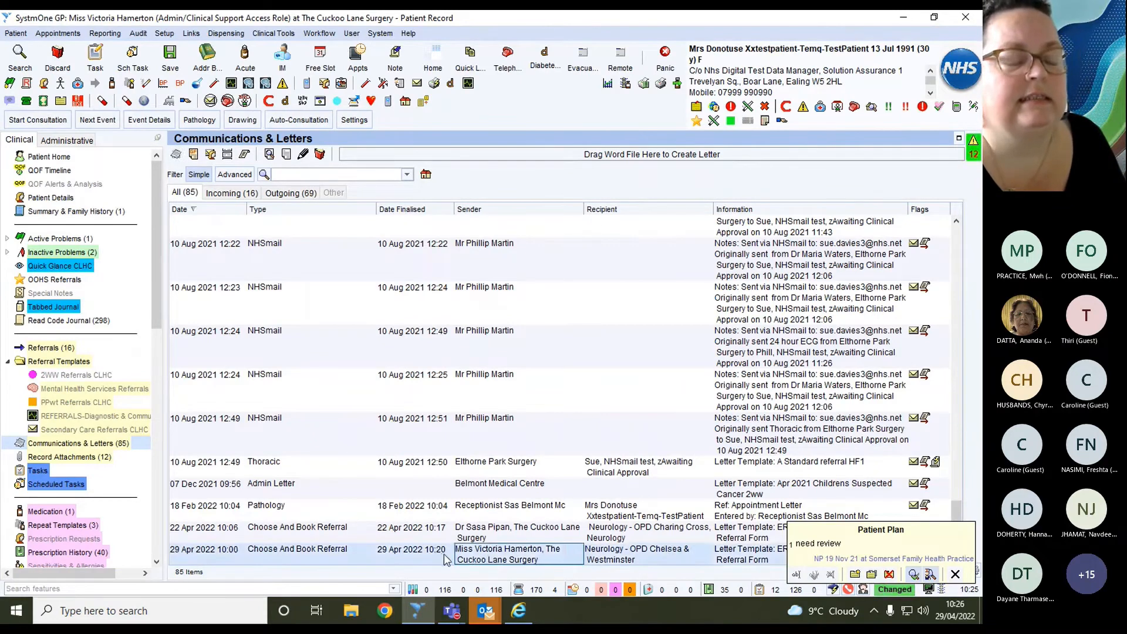
left_click(954, 575)
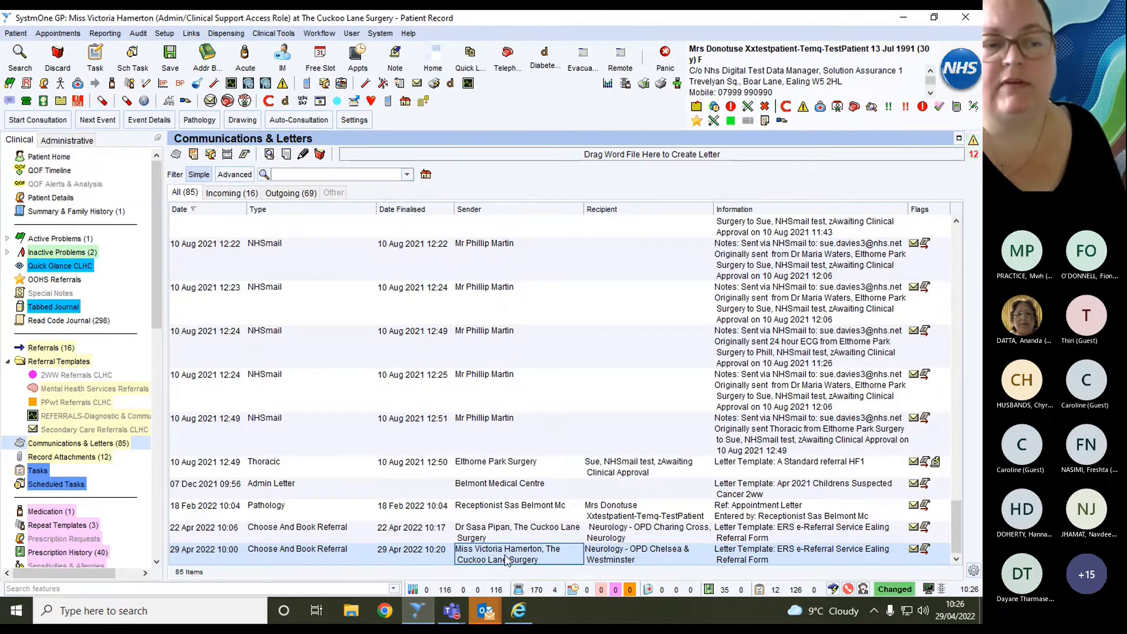
left_click(633, 561)
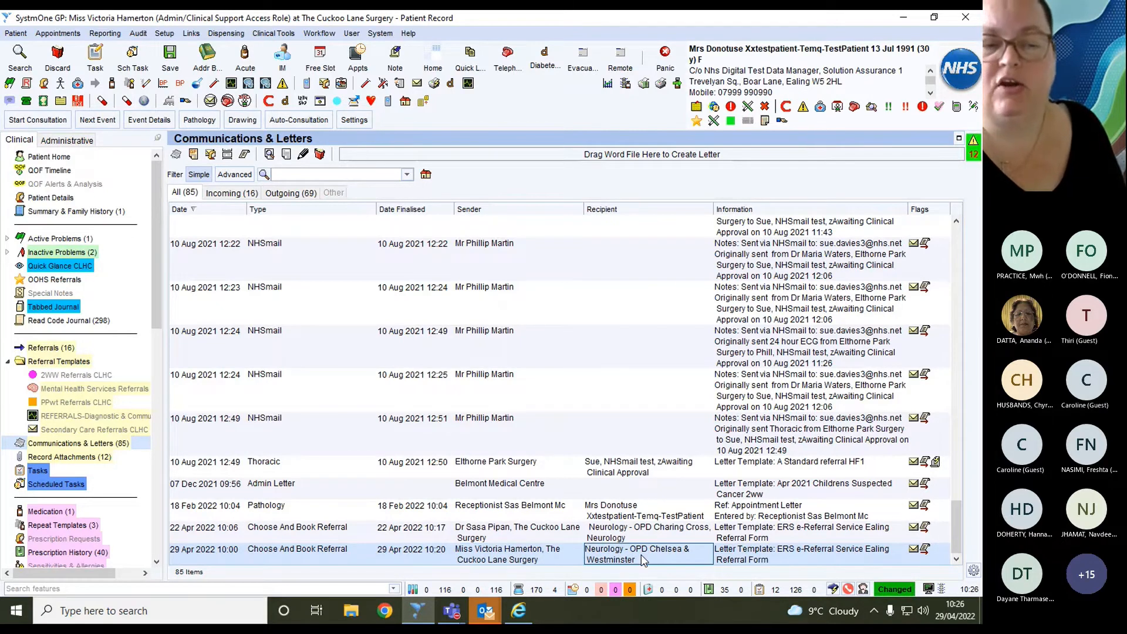
left_click(802, 555)
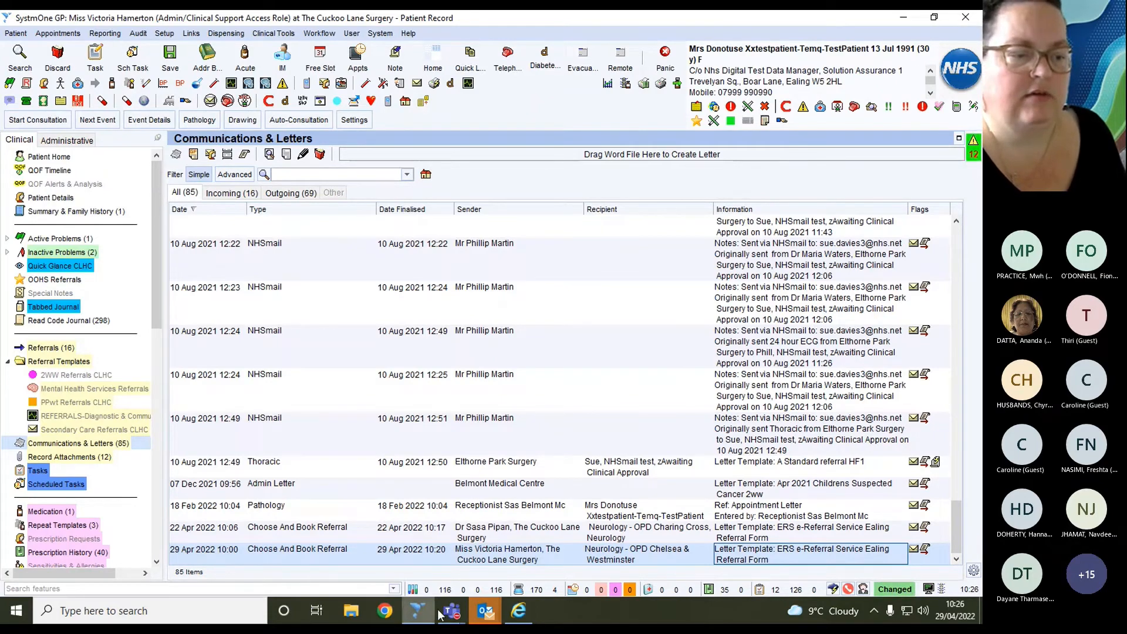
mouse_move(443, 614)
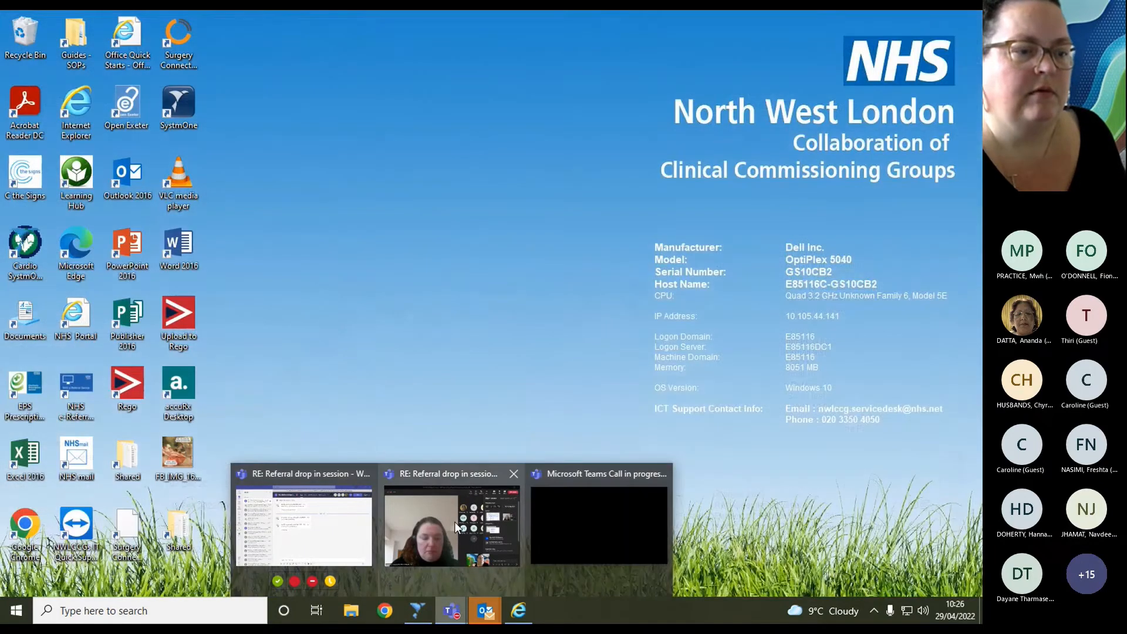
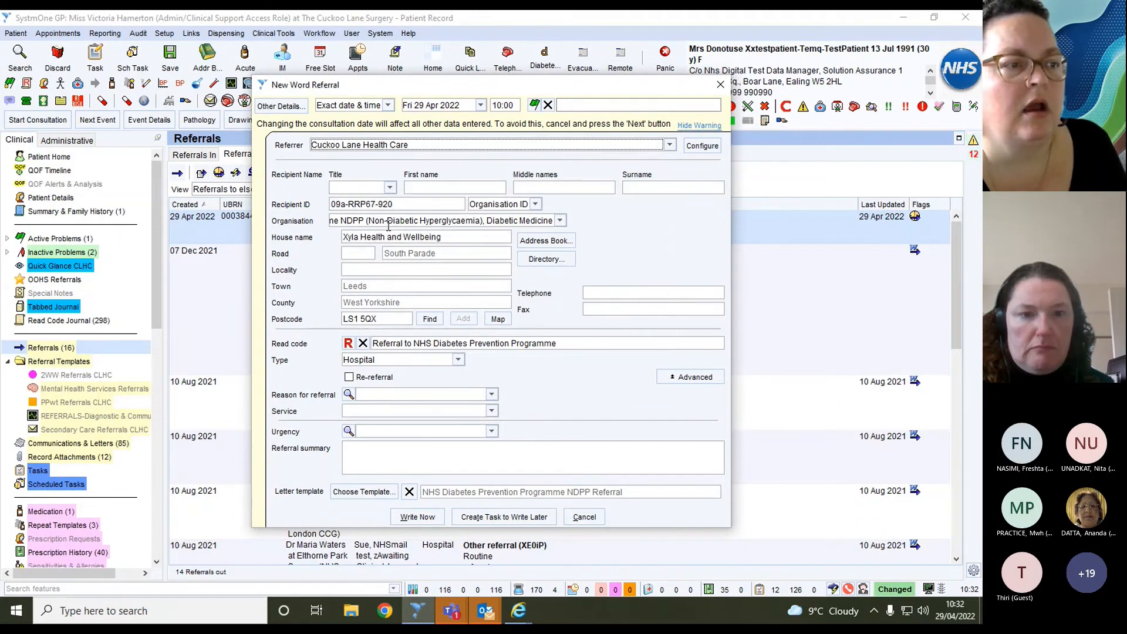
- Shorten the recipient organisation to "Diabetes Prevention Programme NDPP" and start writing the referral letter immediately
left_click(388, 222)
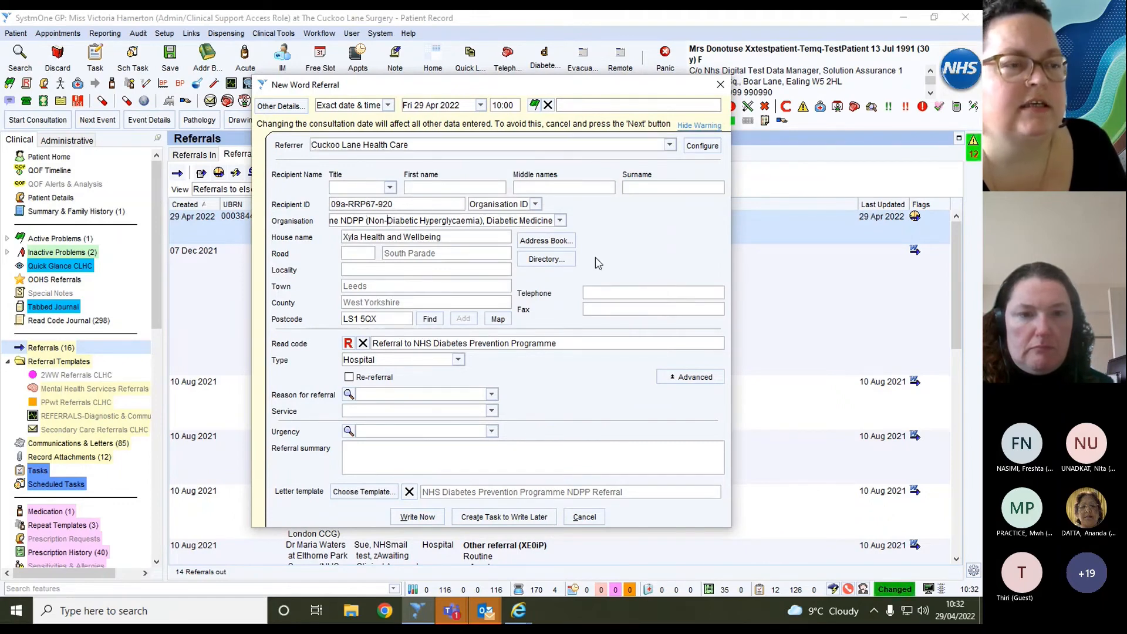
key("Left")
key("Left")
key("Left")
key("Left")
key("Left")
key("Left")
key("Left")
key("Left")
key("Left")
key("Left")
key("Left")
key("Left")
key("Left")
key("Left")
key("Left")
key("Left")
key("Left")
key("Left")
key("Left")
key("Left")
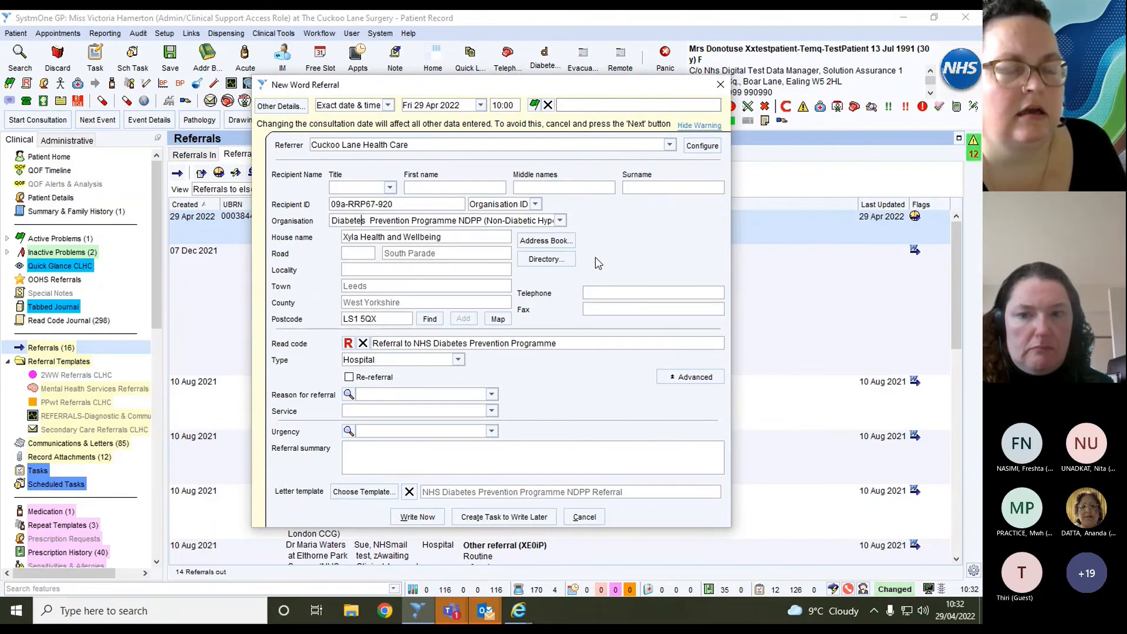
key("Right")
key("Right")
key("Right")
key("Right")
key("Right")
key("Right")
key("Right")
key("Right")
key("Right")
key("Right")
key("Right")
key("Right")
key("Right")
key("Right")
key("Right")
key("Right")
key("Right")
key("Right")
key("Right")
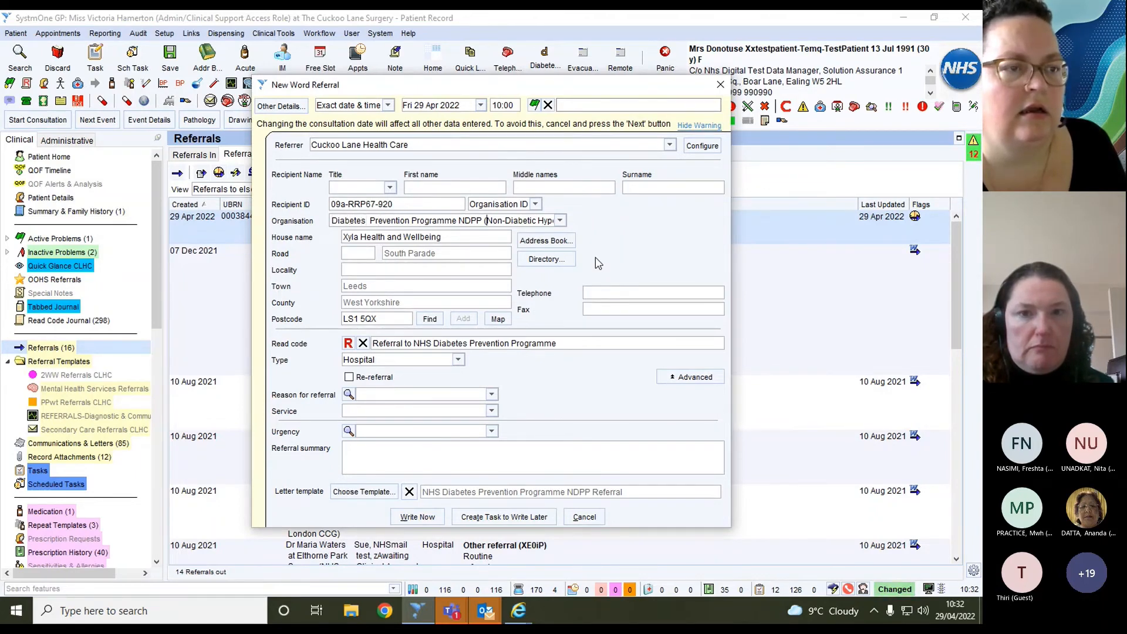
key("Delete")
key("Delete")
key("Delete")
key("Delete")
key("Delete")
key("Delete")
key("Delete")
key("Delete")
key("Delete")
key("Delete")
key("Delete")
key("Delete")
key("Delete")
key("Delete")
key("Delete")
key("Delete")
key("Delete")
key("Delete")
key("Delete")
key("Delete")
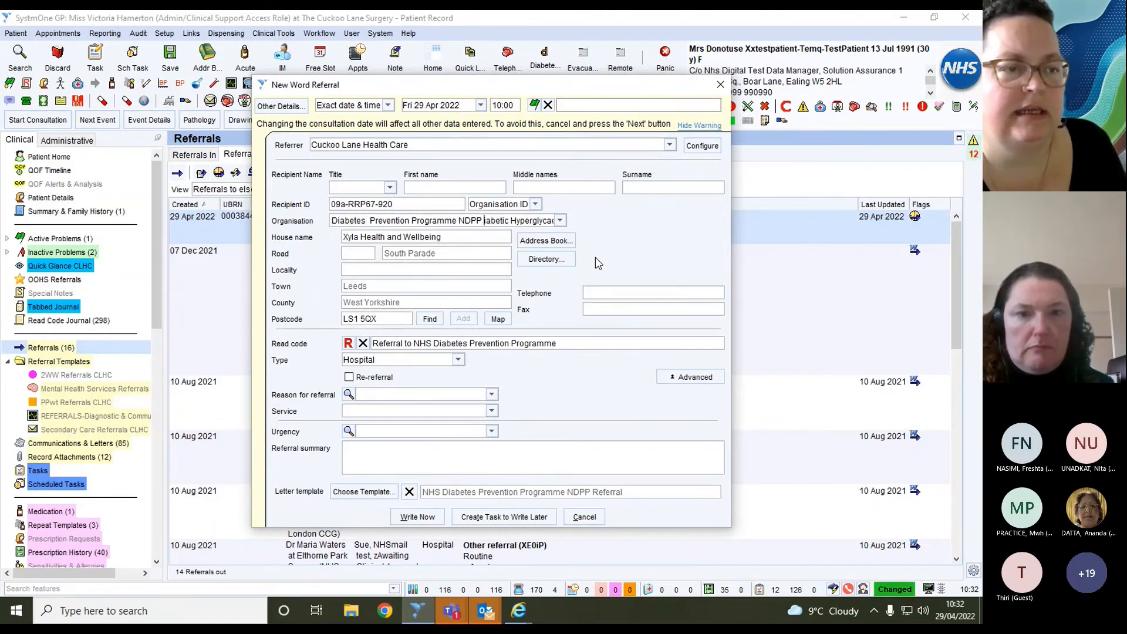
key("Delete")
key("Delete")
key("Delete")
key("Delete")
key("Delete")
key("Delete")
key("Delete")
key("Delete")
key("Delete")
key("Delete")
key("Delete")
key("Delete")
key("Delete")
key("Delete")
key("Delete")
key("Delete")
key("Delete")
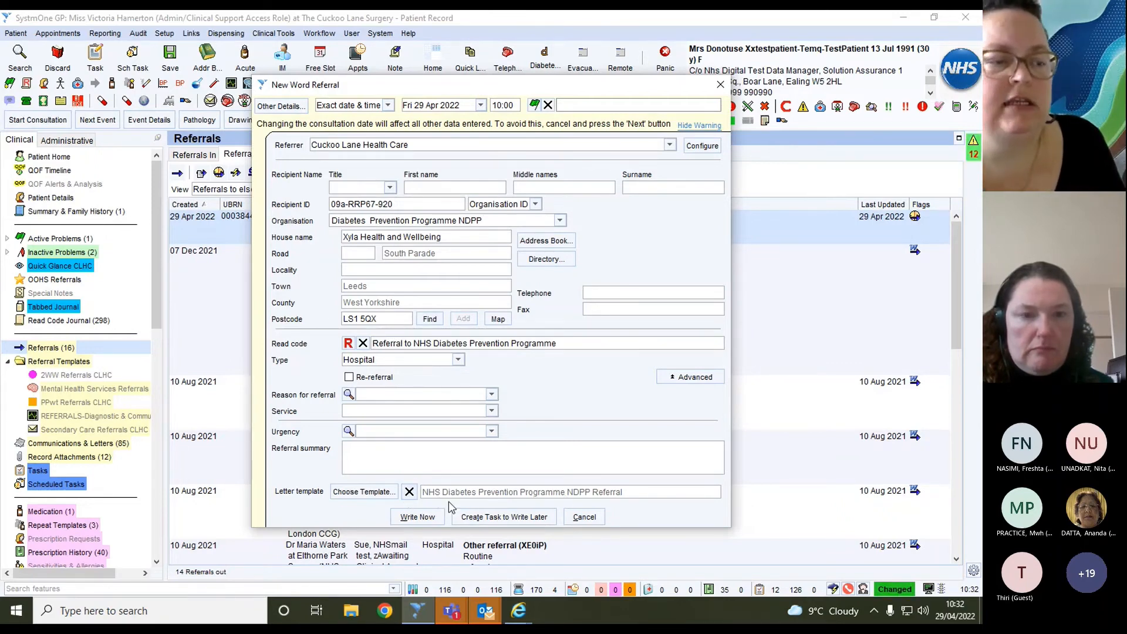
left_click(418, 517)
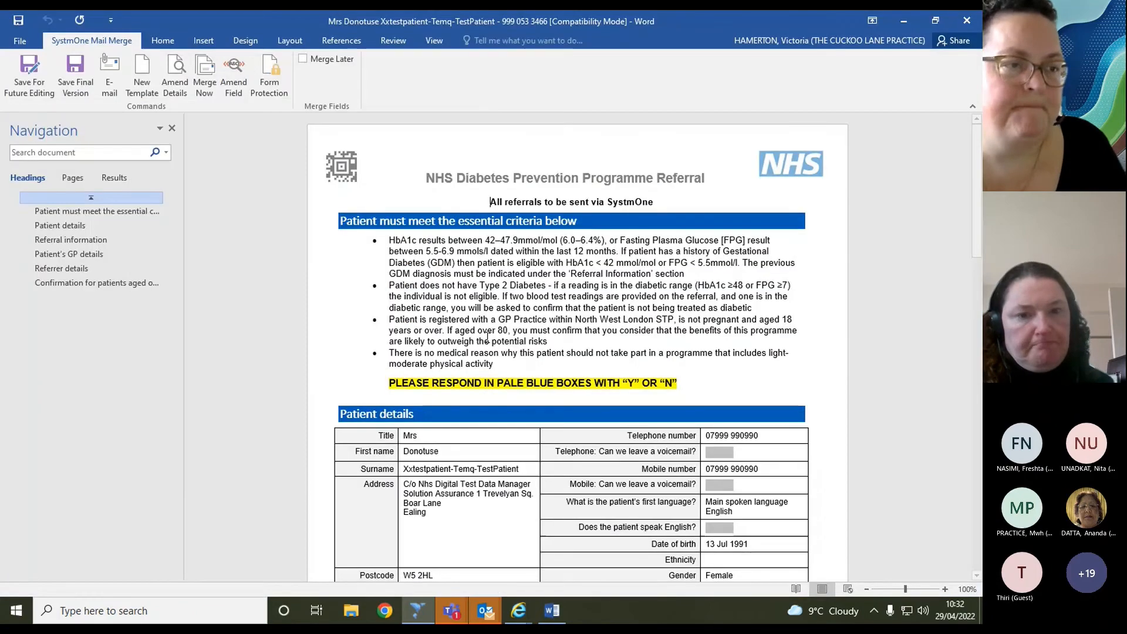
- Examine the whole NHS Diabetes Prevention Programme referral form, from eligibility criteria to referrer details, and the Y/N response boxes under Patient details
scroll(544, 324, "down", 9)
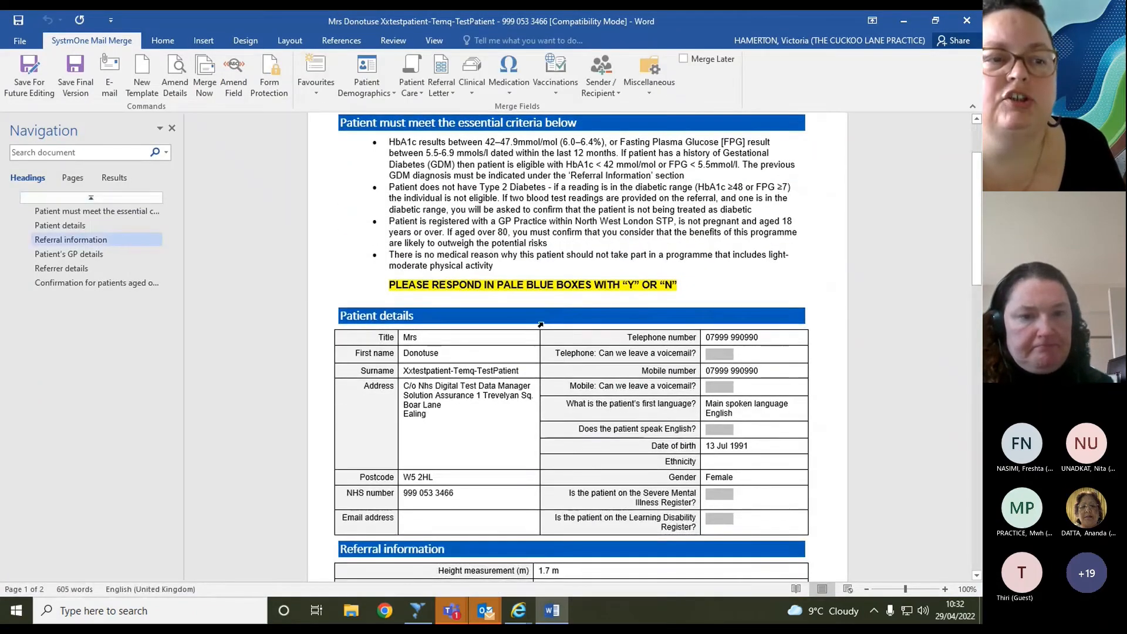
scroll(544, 323, "down", 13)
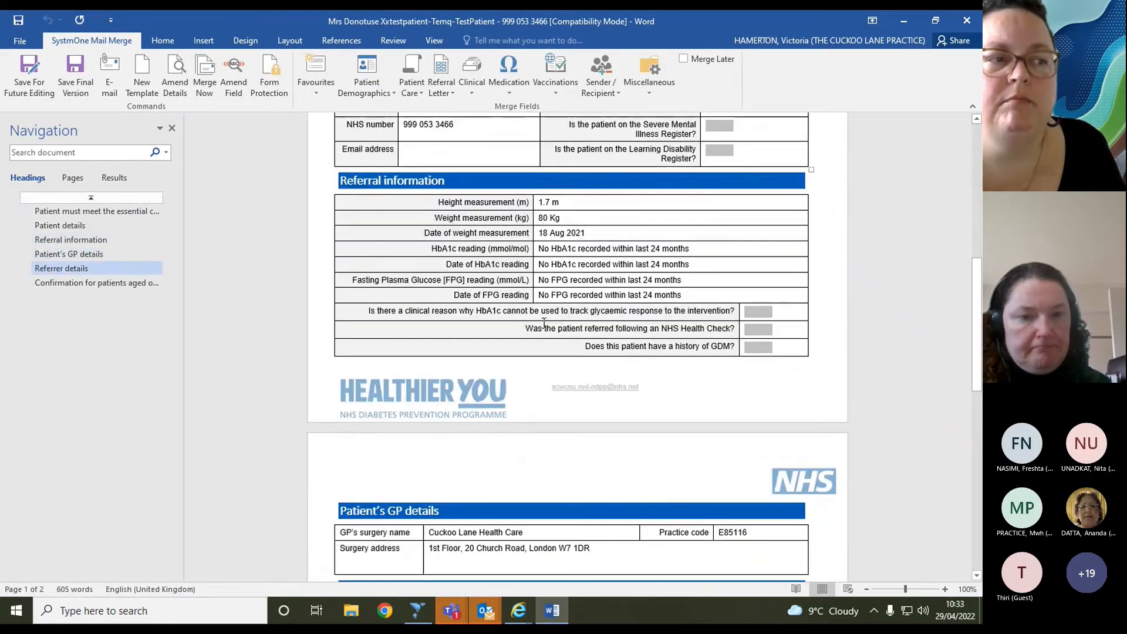
scroll(544, 323, "down", 5)
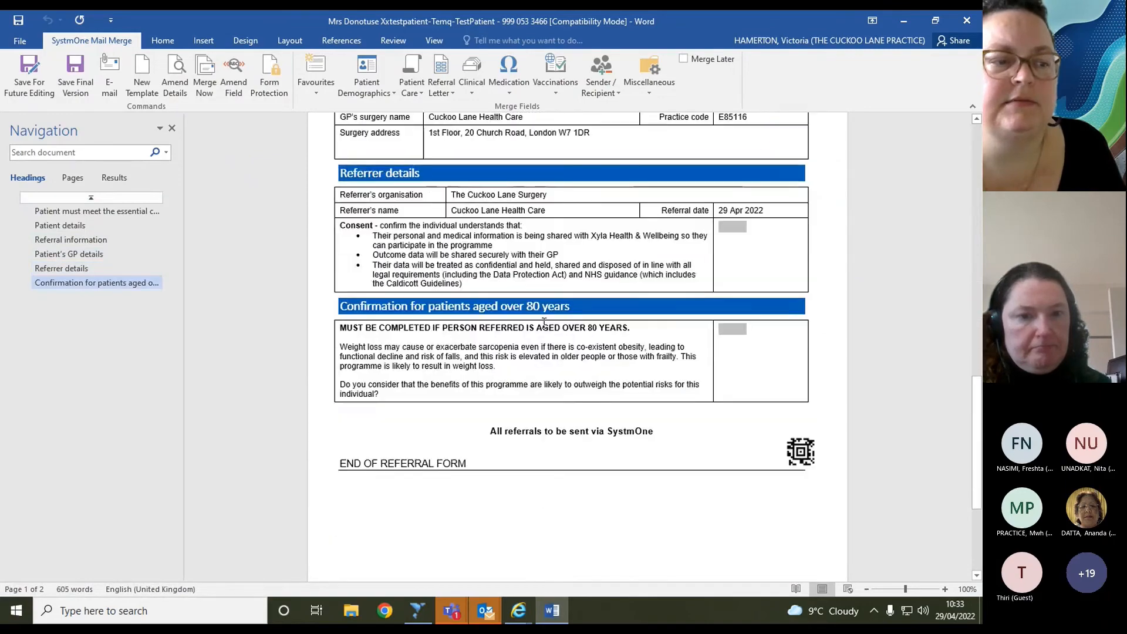
scroll(544, 323, "up", 4)
scroll(544, 323, "down", 2)
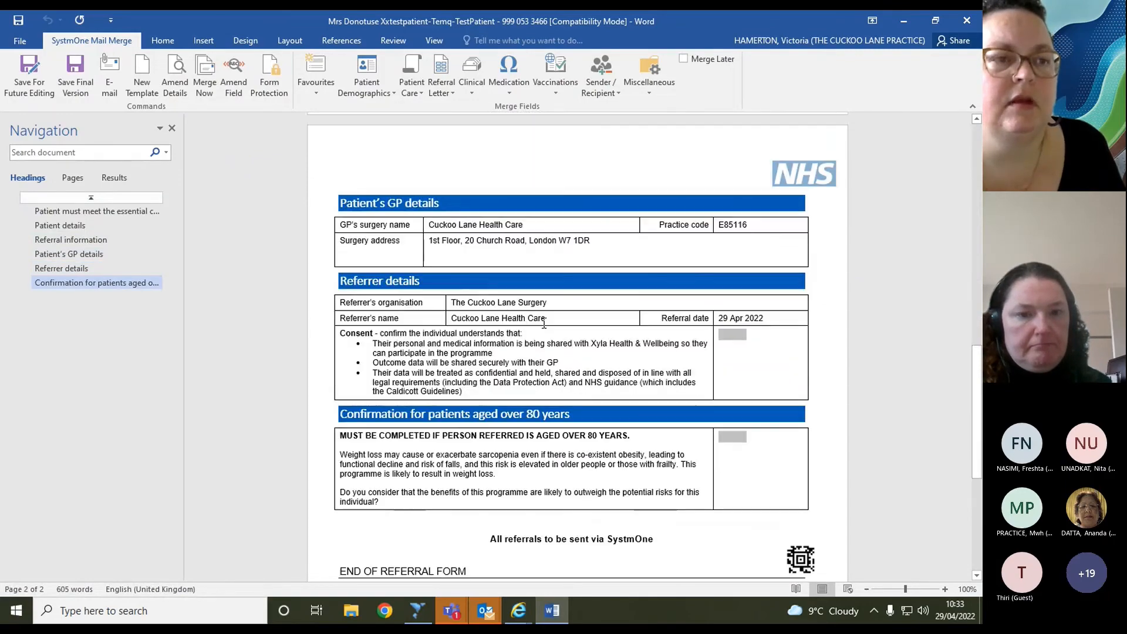
scroll(544, 323, "up", 13)
scroll(544, 324, "up", 11)
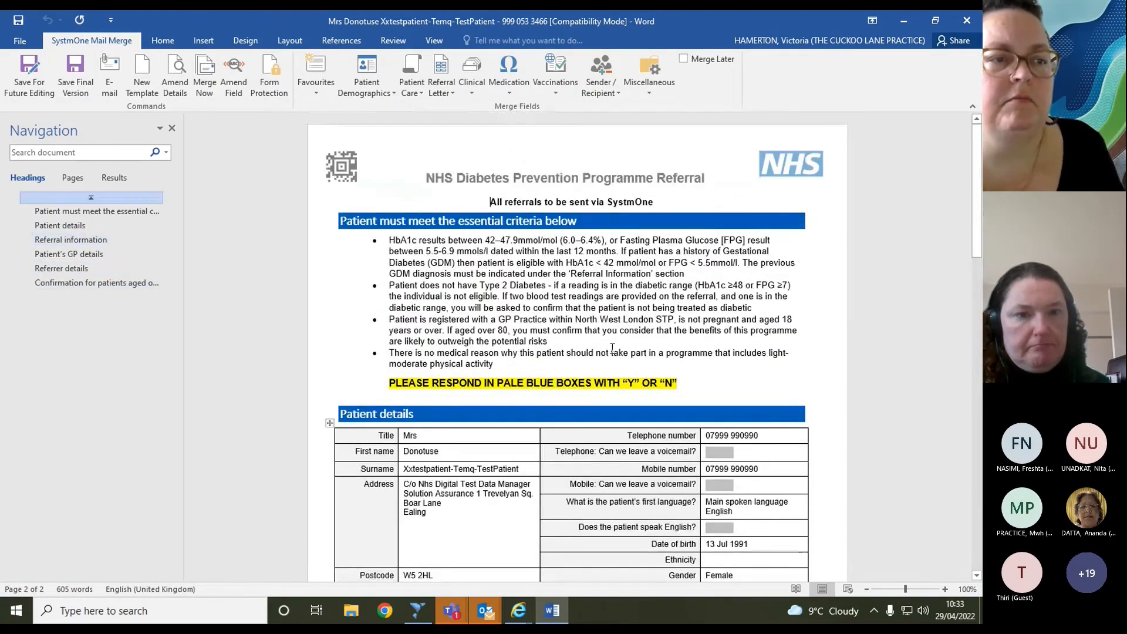
scroll(559, 274, "down", 4)
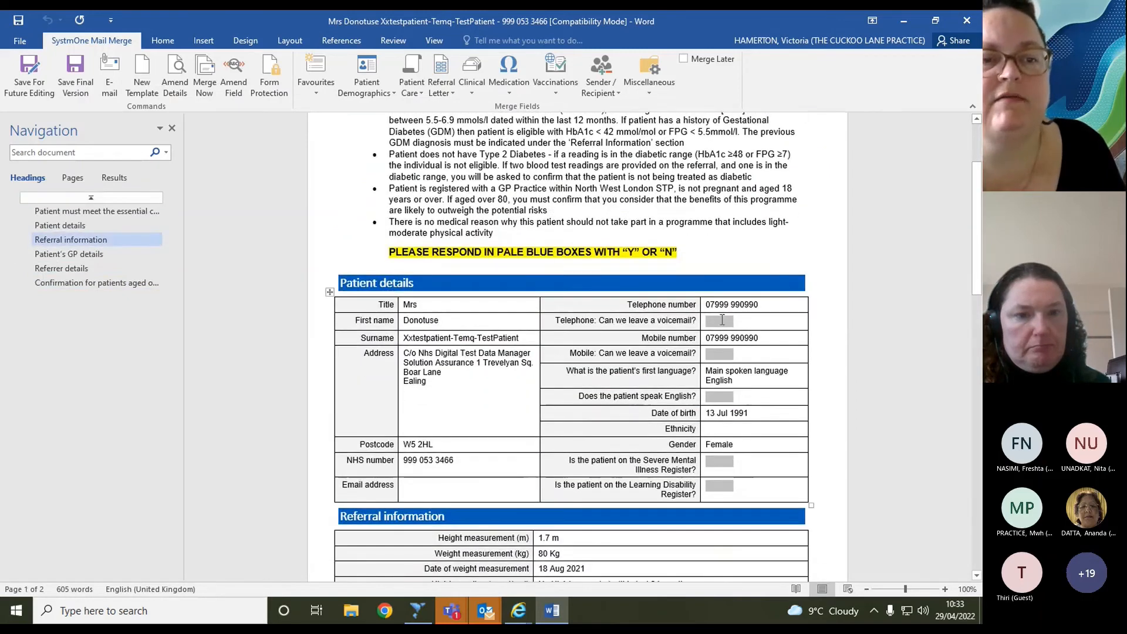
left_click(724, 322)
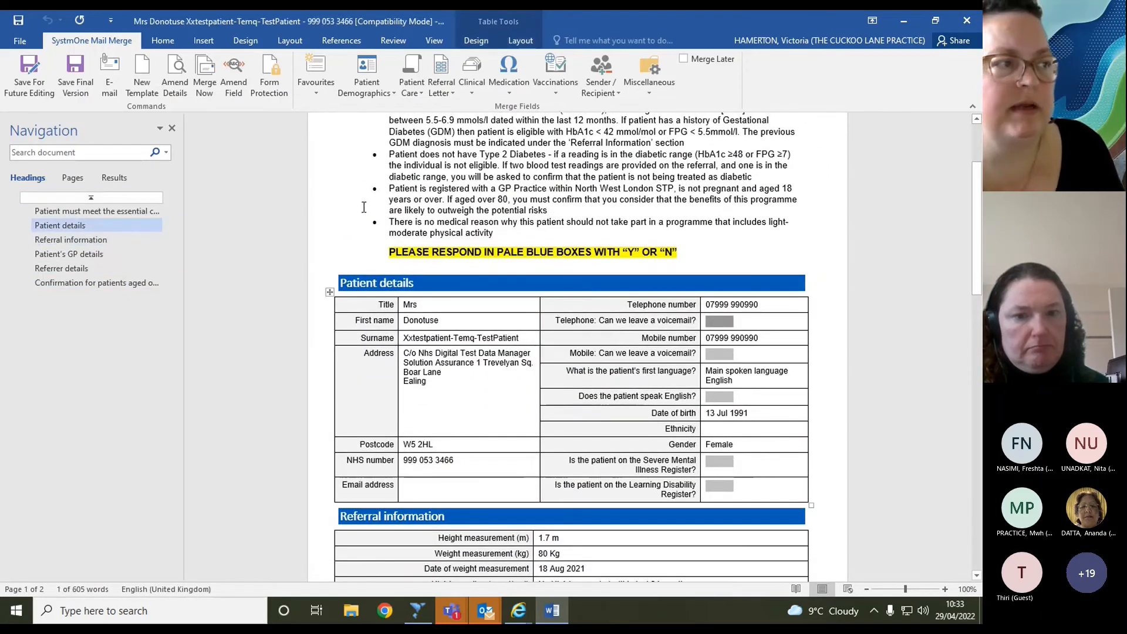
- Hide the document navigation and save the Diabetes Prevention Programme referral letter as the final version
left_click(171, 128)
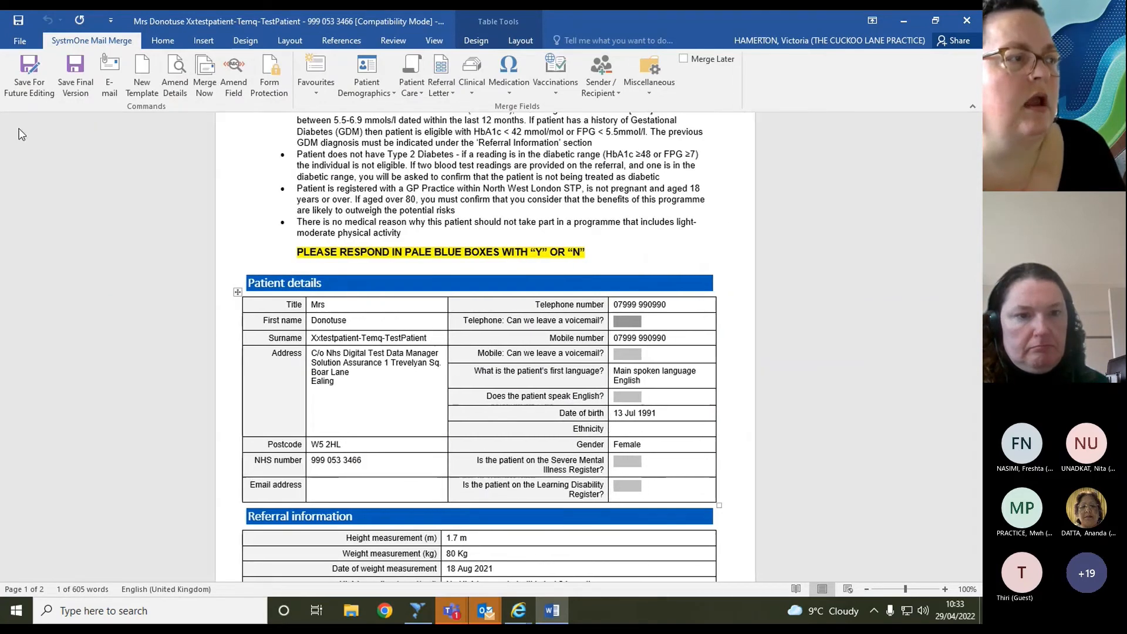
left_click(69, 79)
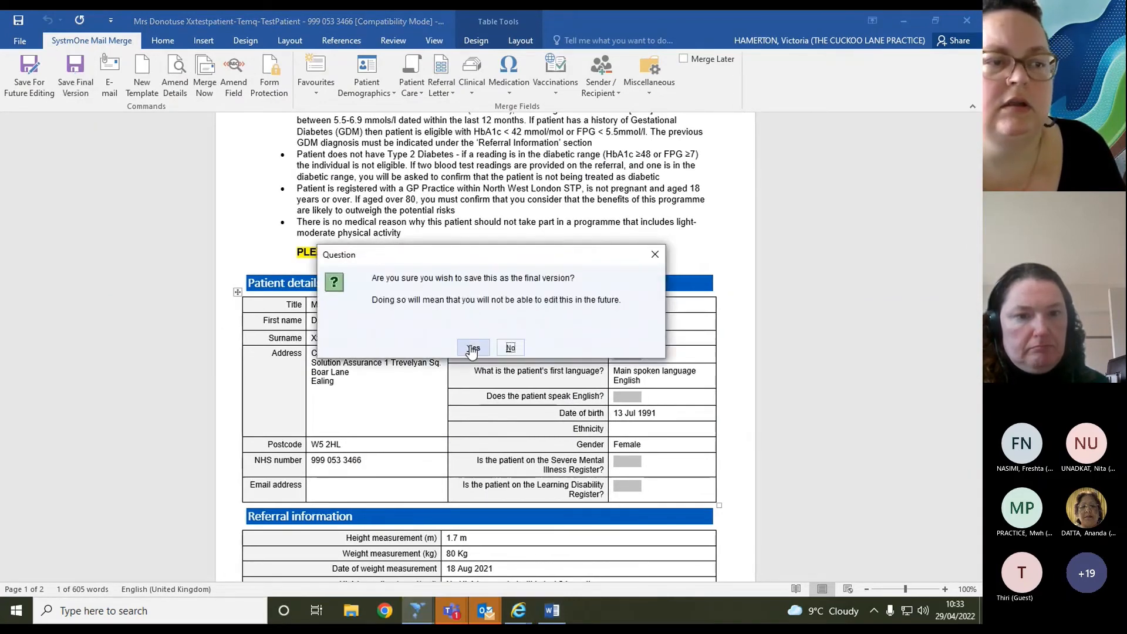
left_click(470, 349)
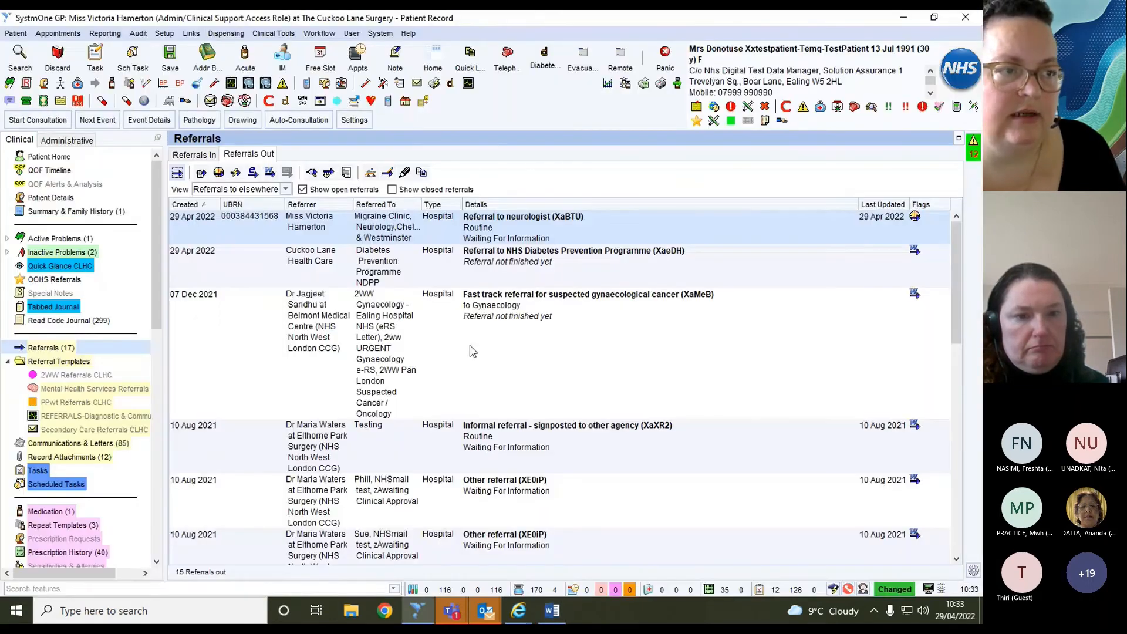
- Send the Diabetes Prevention Programme referral via NHSmail to the existing Diabetes Prevention Programme NDPP (Non-Diabetic Hyperglycaemia) contact, searching for "diab prev"
left_click(382, 267)
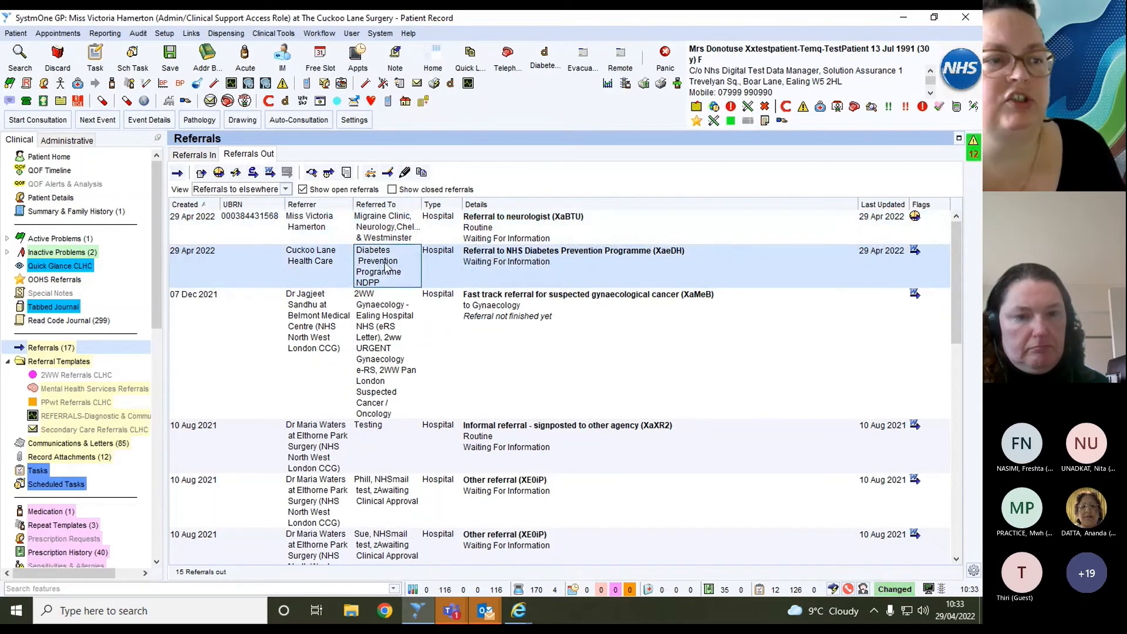
right_click(371, 266)
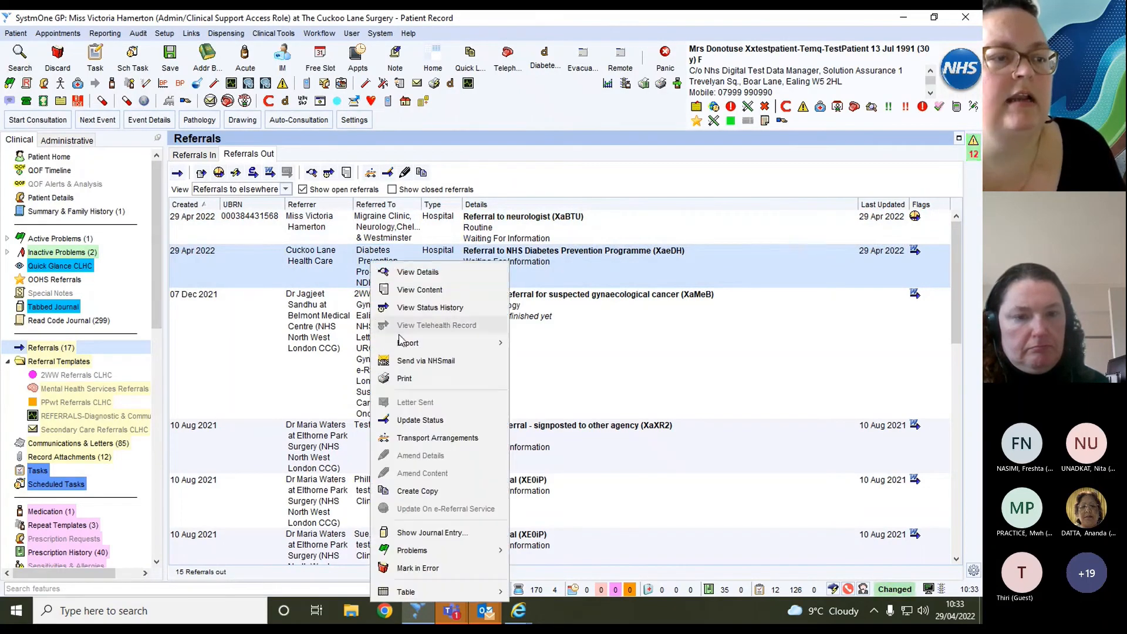
left_click(415, 361)
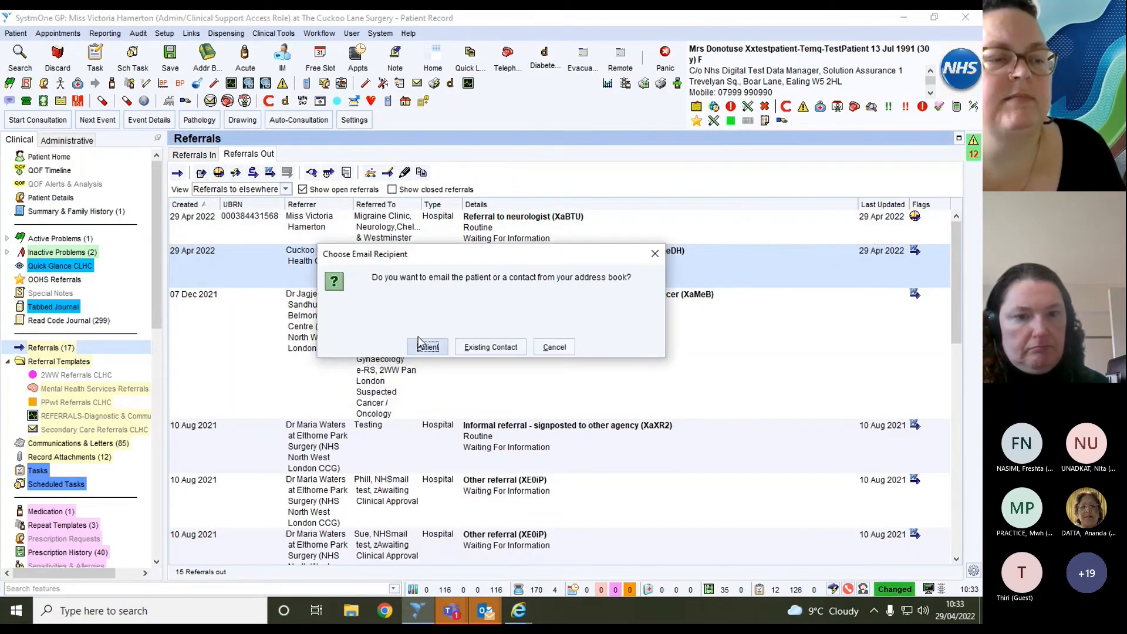
left_click(491, 351)
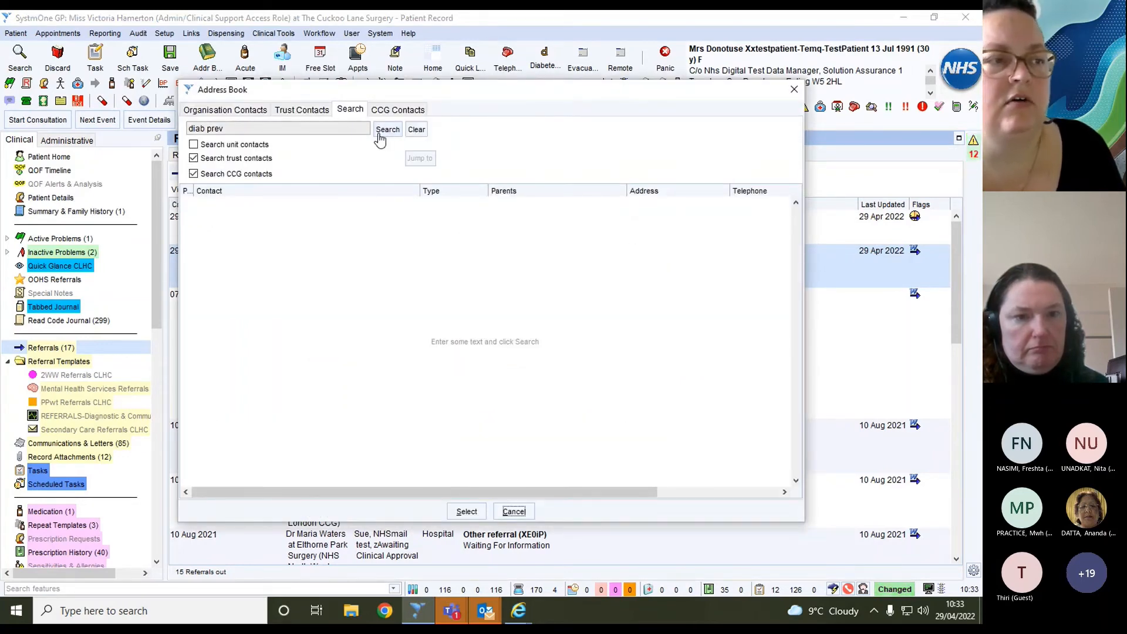
left_click(387, 130)
double_click(309, 202)
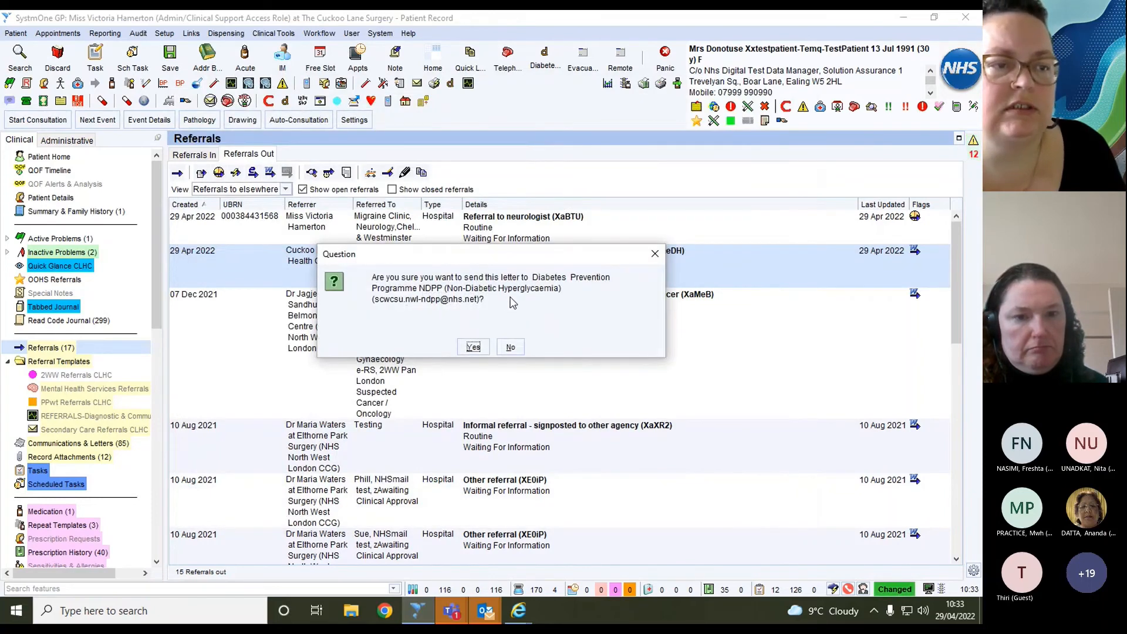
left_click(473, 347)
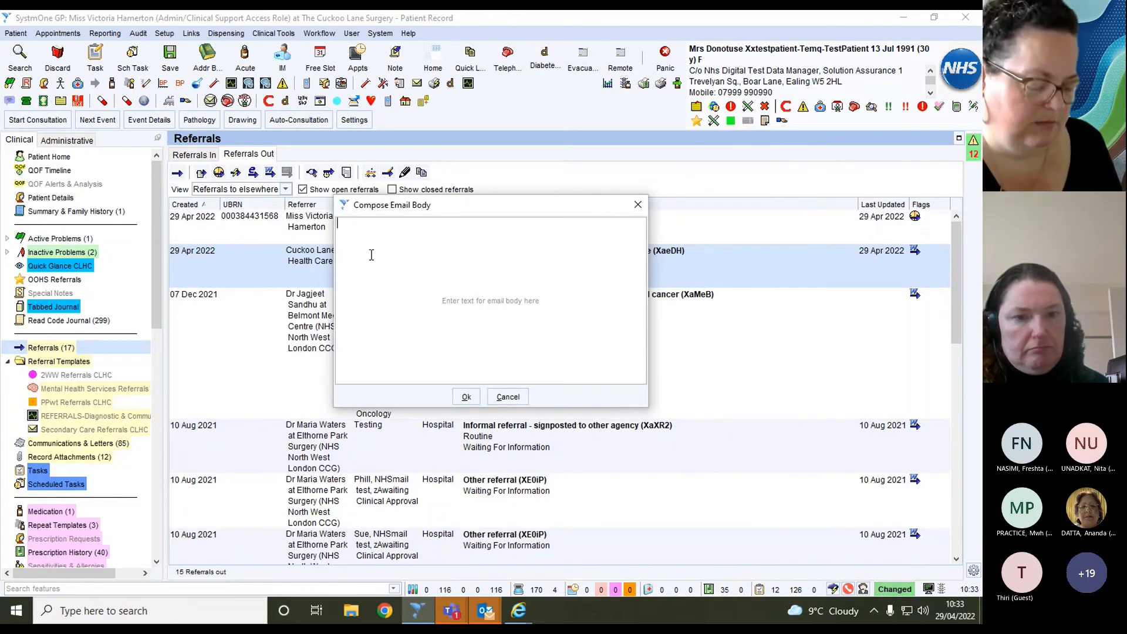
- Enter "Test please ignore" as the email body and confirm the letter for sending
type("Test please ignore")
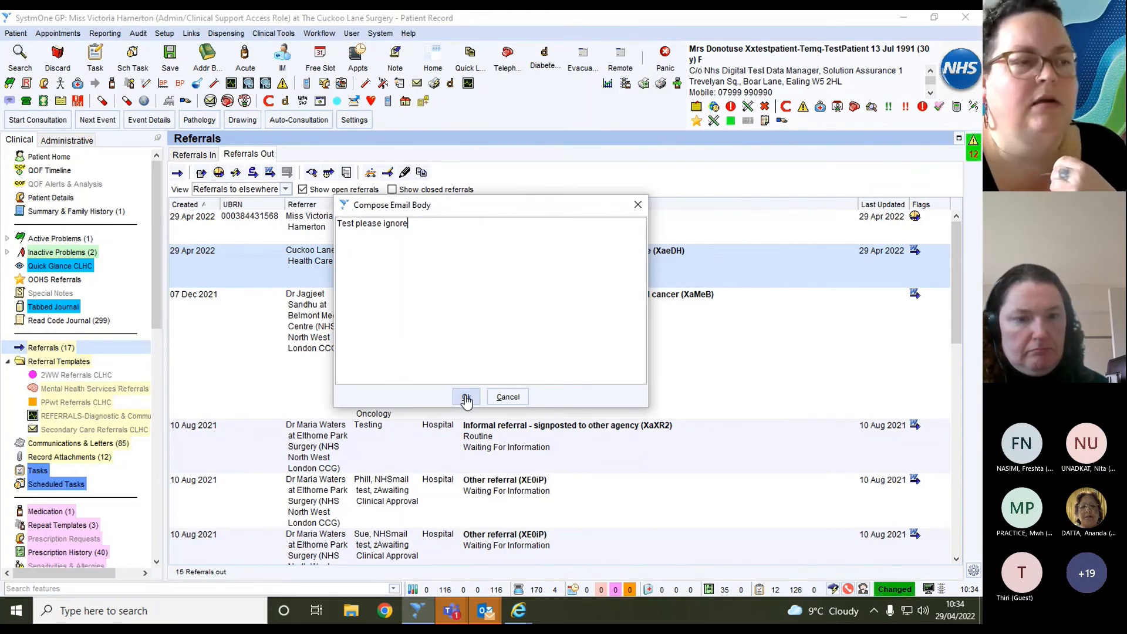
left_click(467, 399)
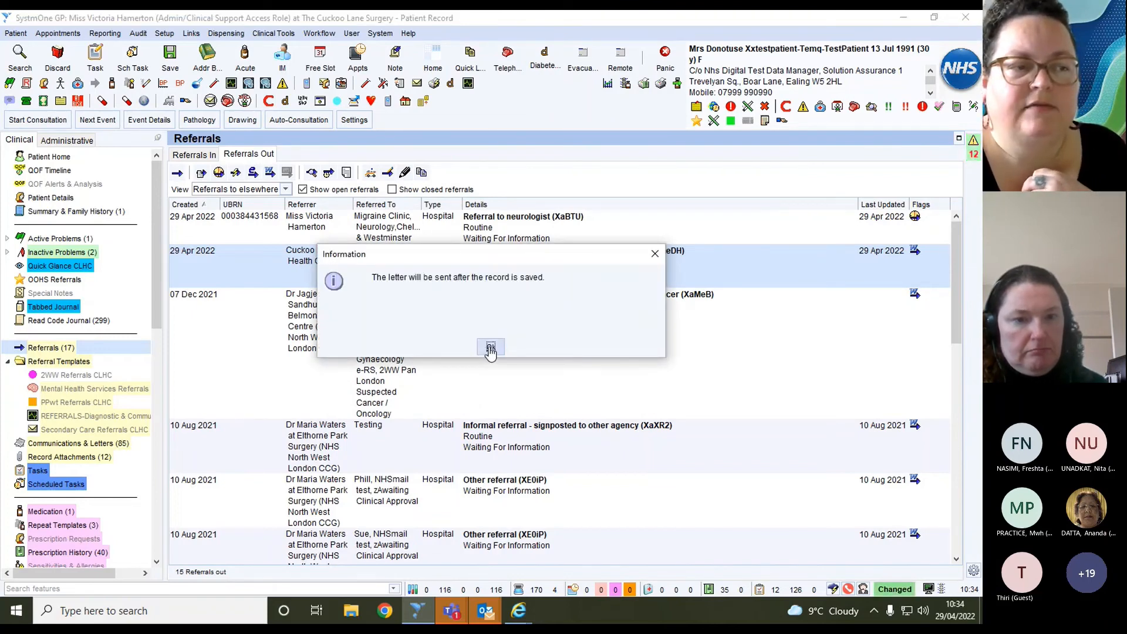
left_click(490, 349)
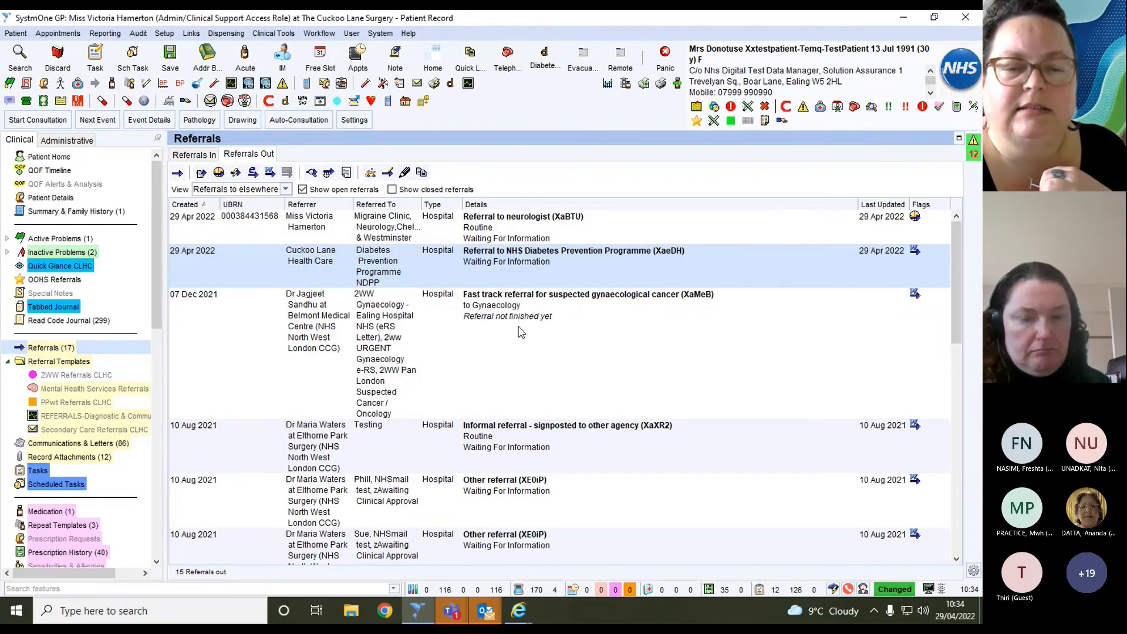
left_click(446, 616)
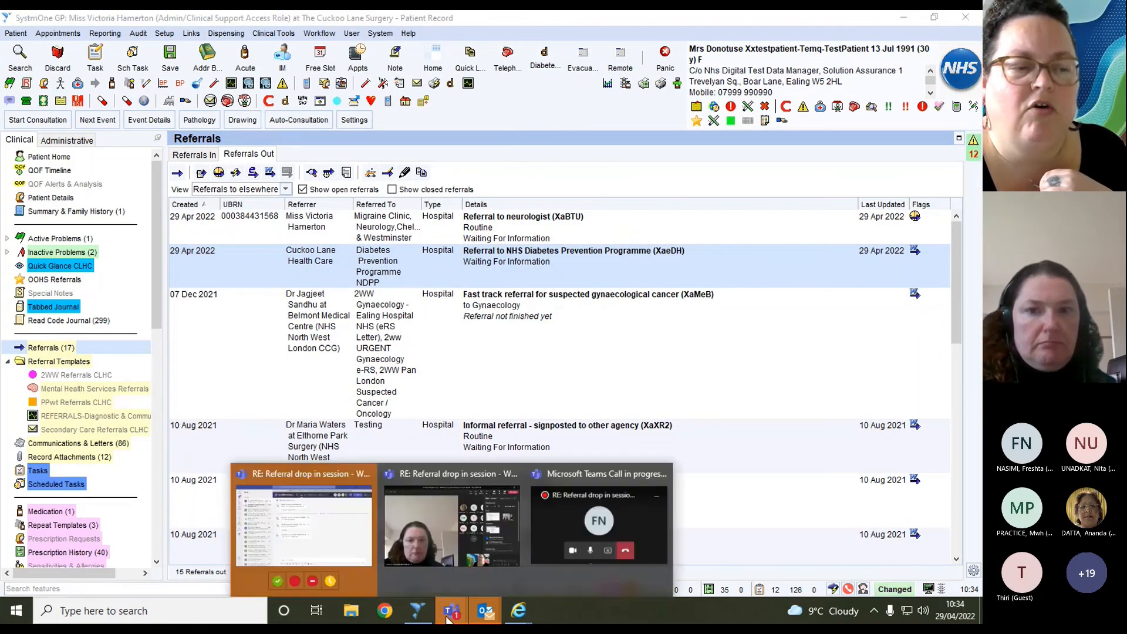
left_click(446, 533)
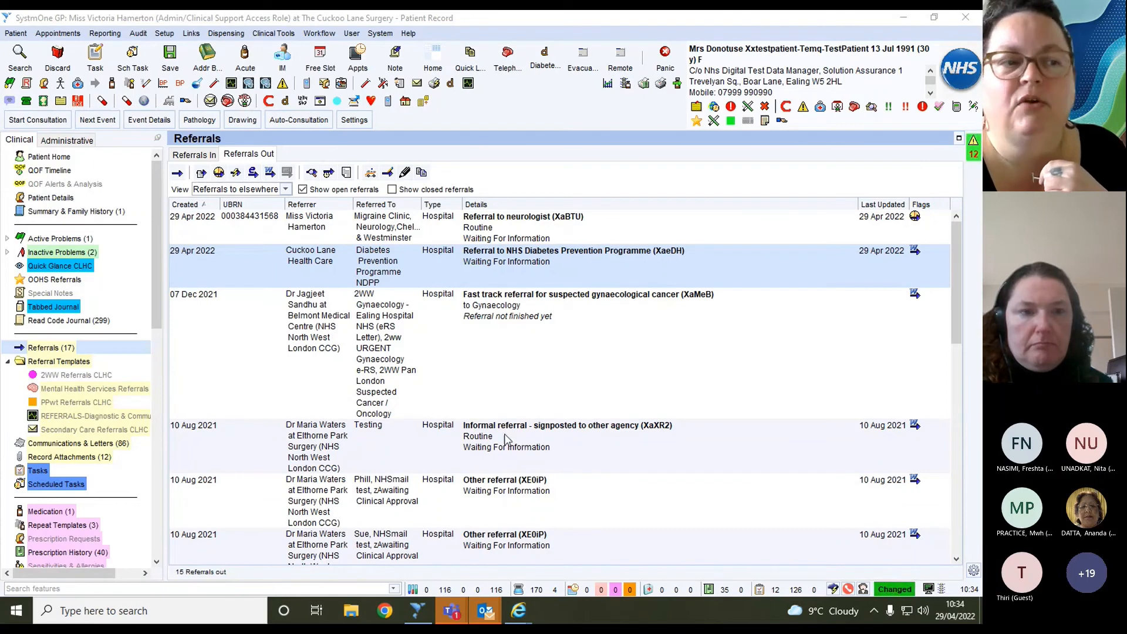
- Start a new outgoing referral and search the recipient contacts for "msk"
left_click(178, 175)
left_click(295, 129)
type("diab prev")
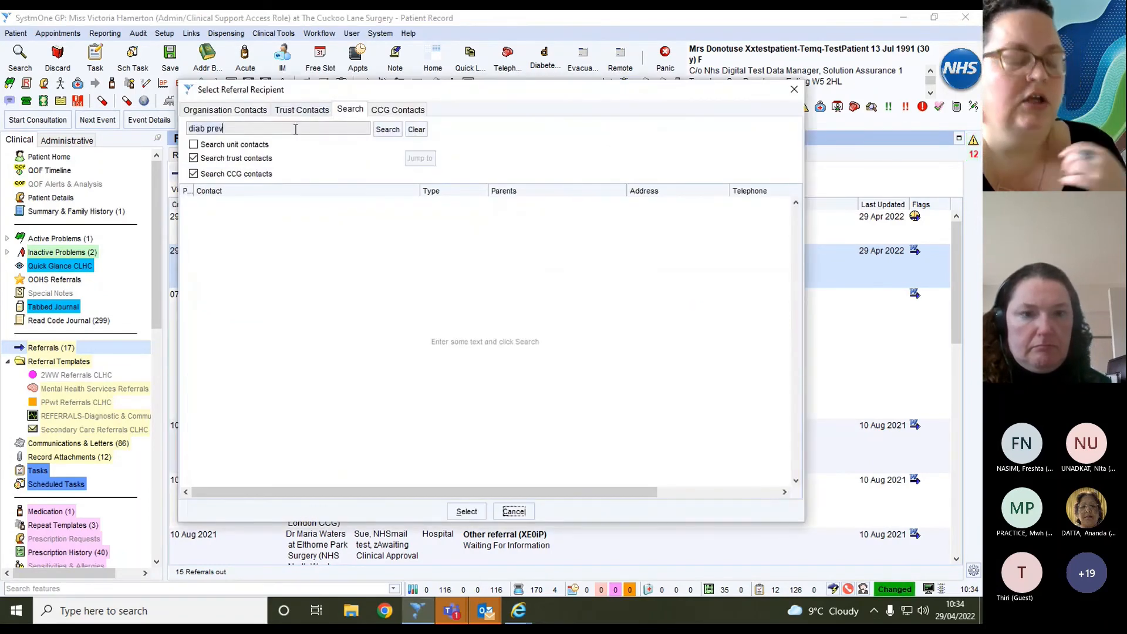
key("ctrl+a")
key("BackSpace")
type("m")
key("Return")
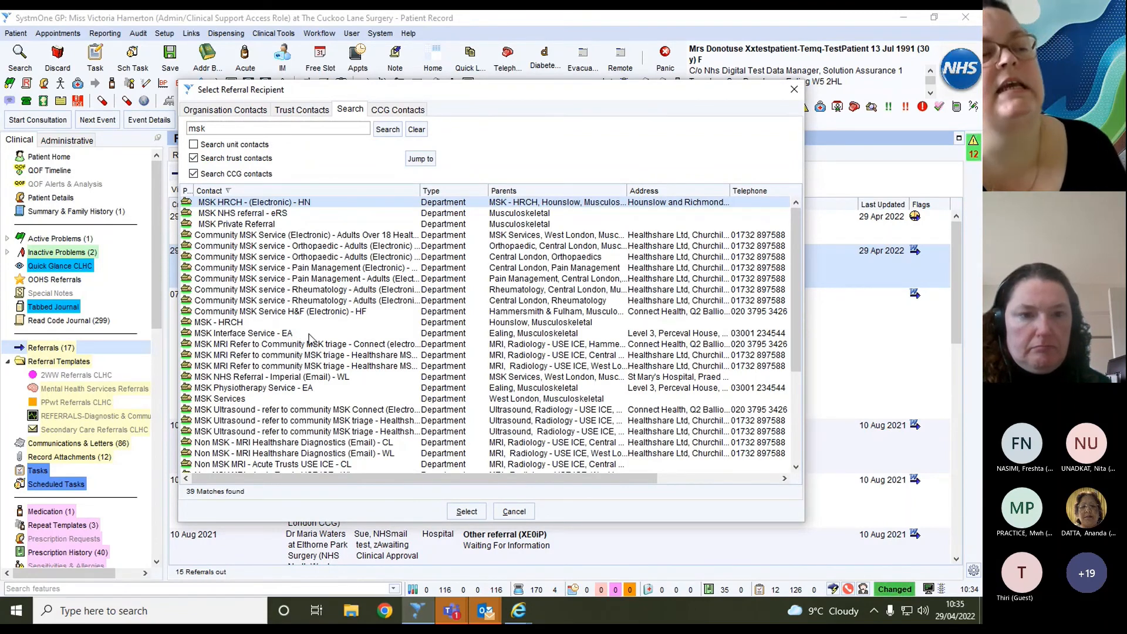
- Widen the Contact column to fit the full names and choose MSK Physiotherapy Service - EA as the referral recipient
left_click(287, 390)
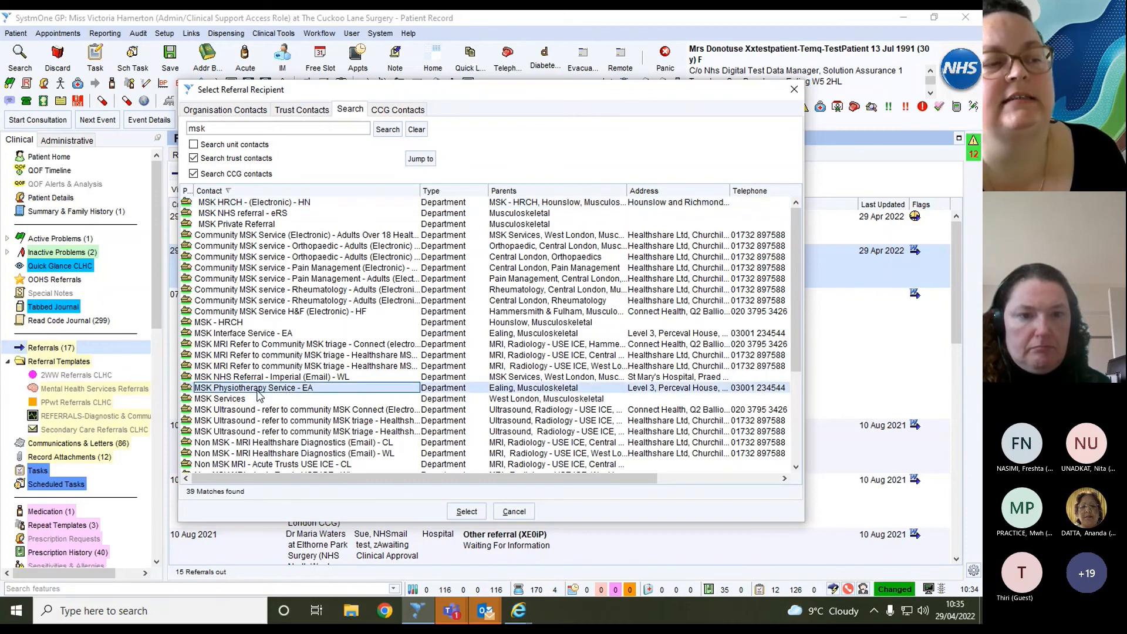
double_click(420, 191)
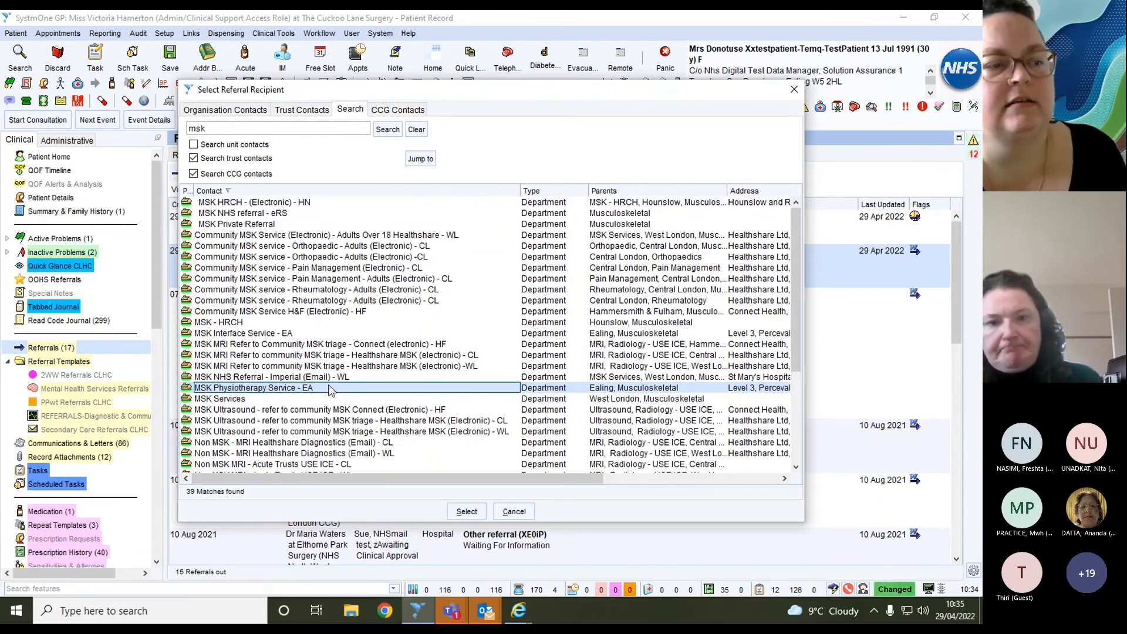
double_click(307, 389)
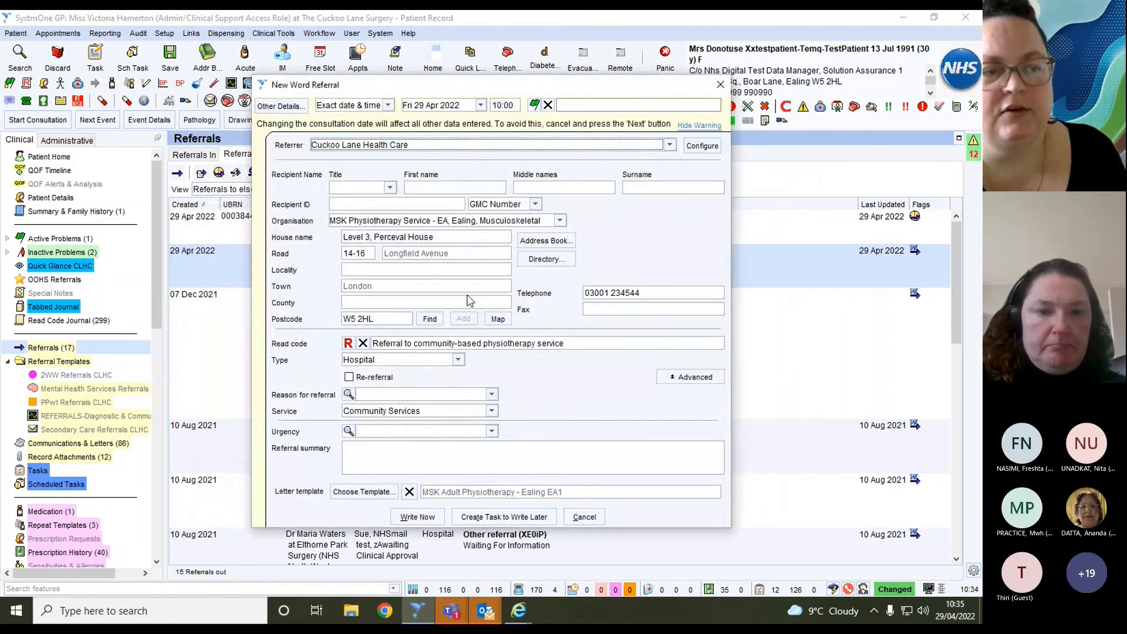
- Write the community-based physiotherapy referral letter immediately from the MSK Adult Physiotherapy - Ealing EA1 template and look through the form
left_click(426, 518)
left_click(472, 354)
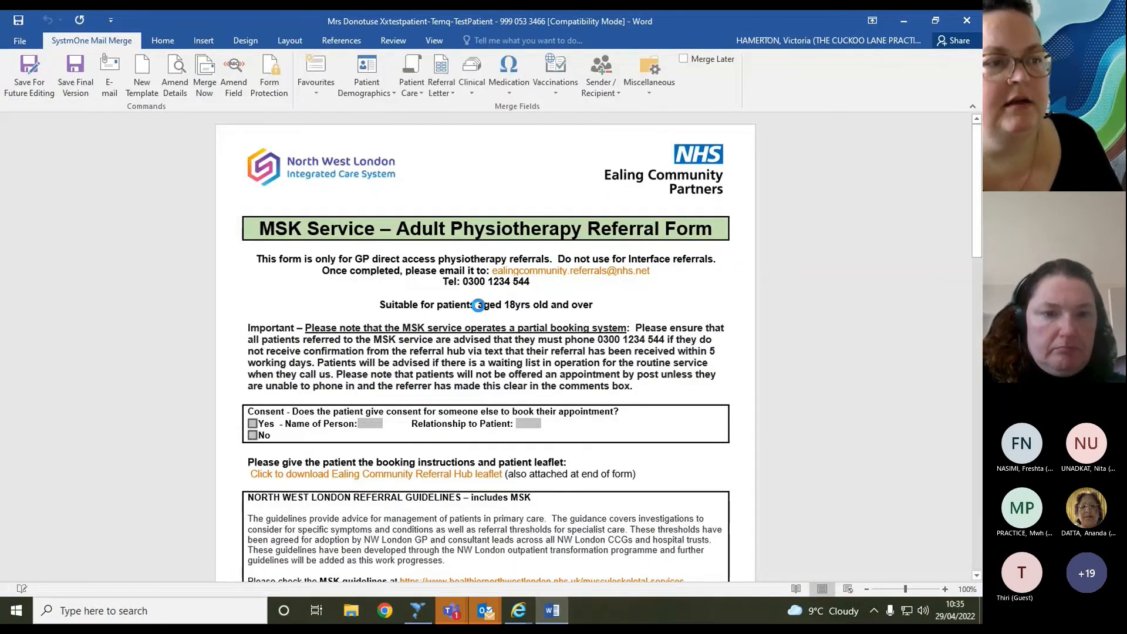
scroll(78, 197, "down", 8)
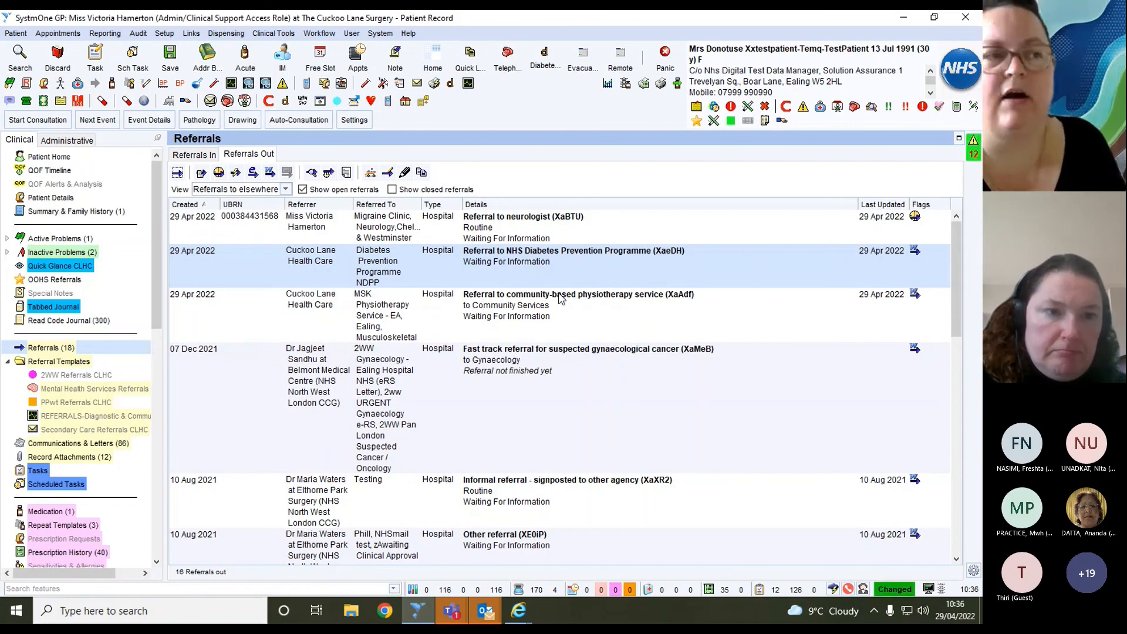
- Look at the organisation presets for a new SMS message to the patient, and cancel the message without choosing one
left_click(358, 104)
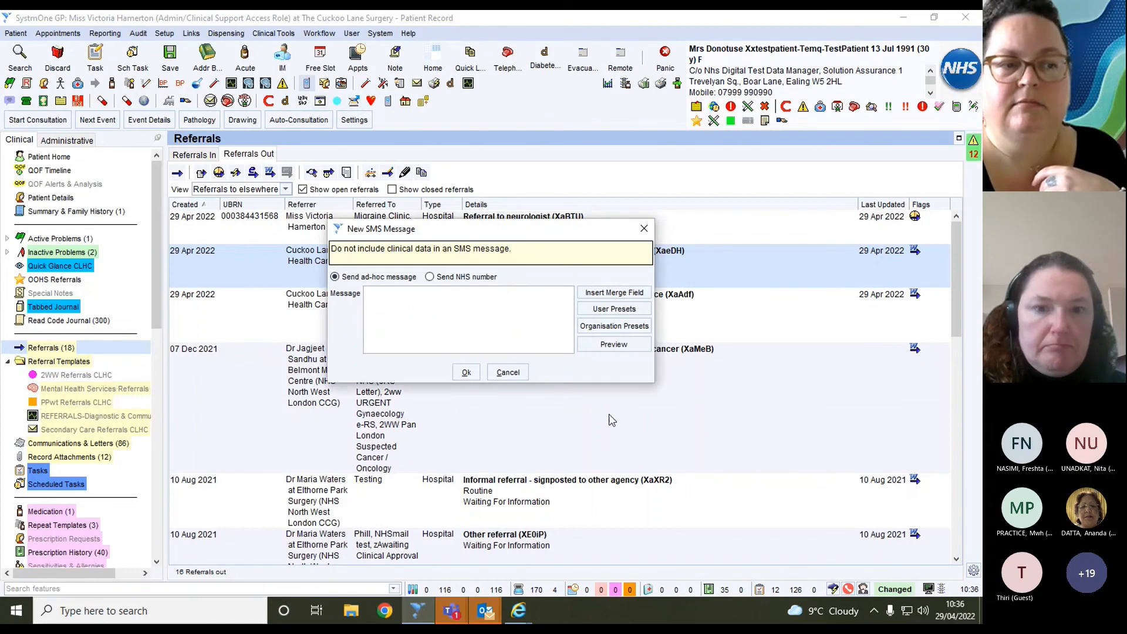
left_click(621, 326)
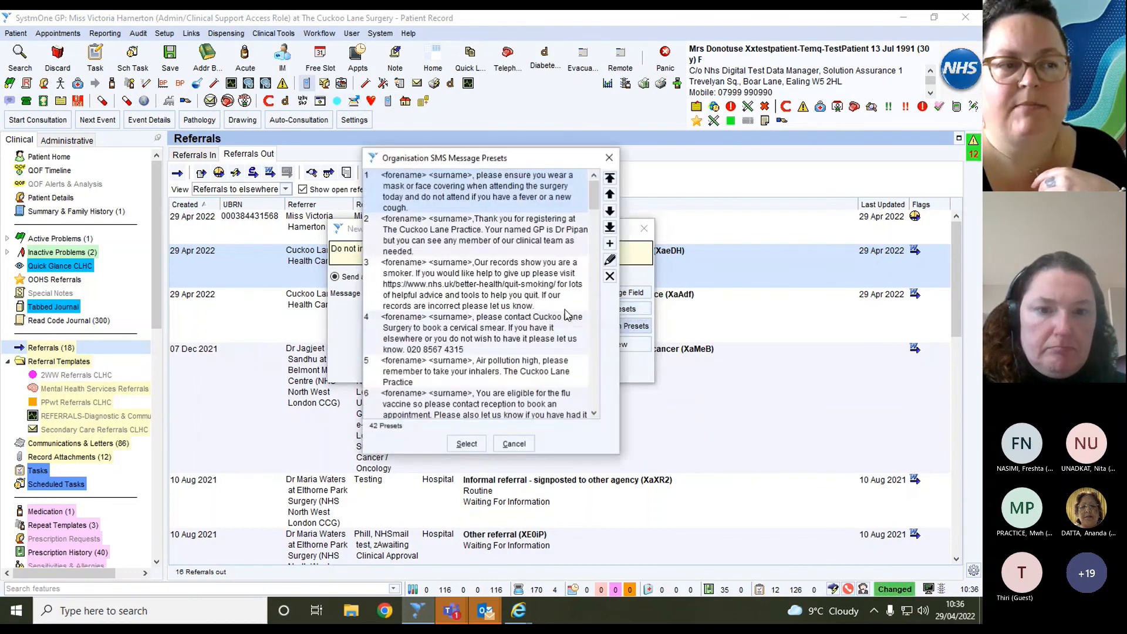
left_click(514, 445)
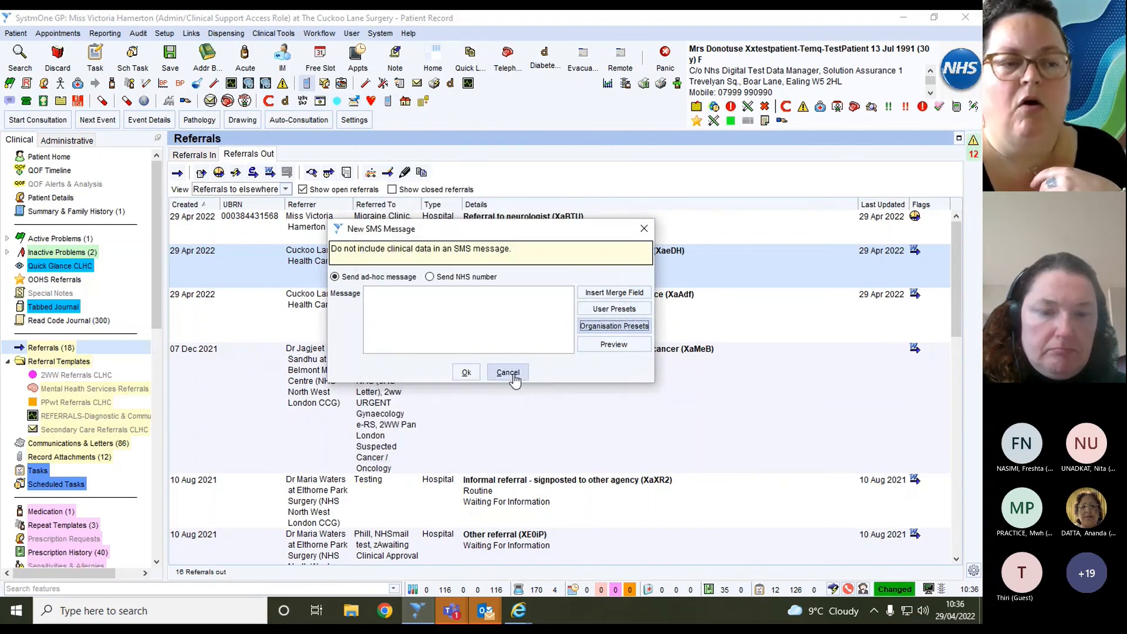
left_click(508, 374)
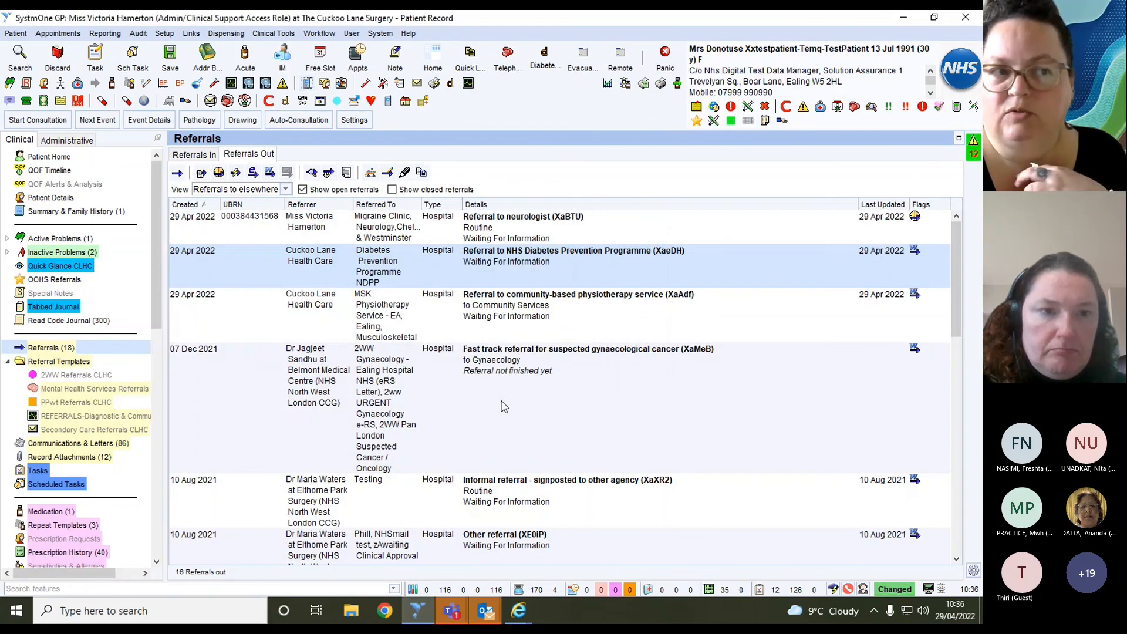